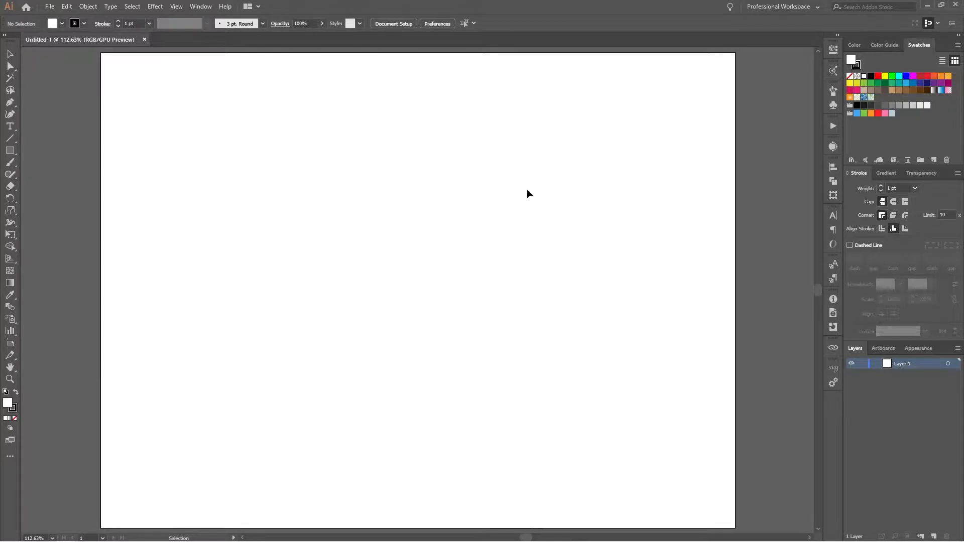
Draw a circle about 268 px in diameter in the artboard's upper middle and paste a copy directly in front of it
key("l")
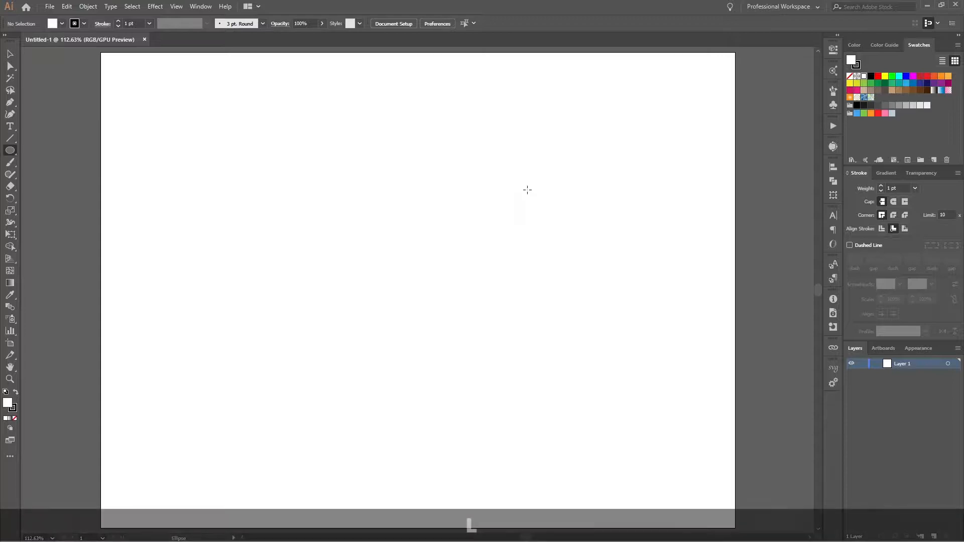
left_click_drag(418, 227, 524, 319)
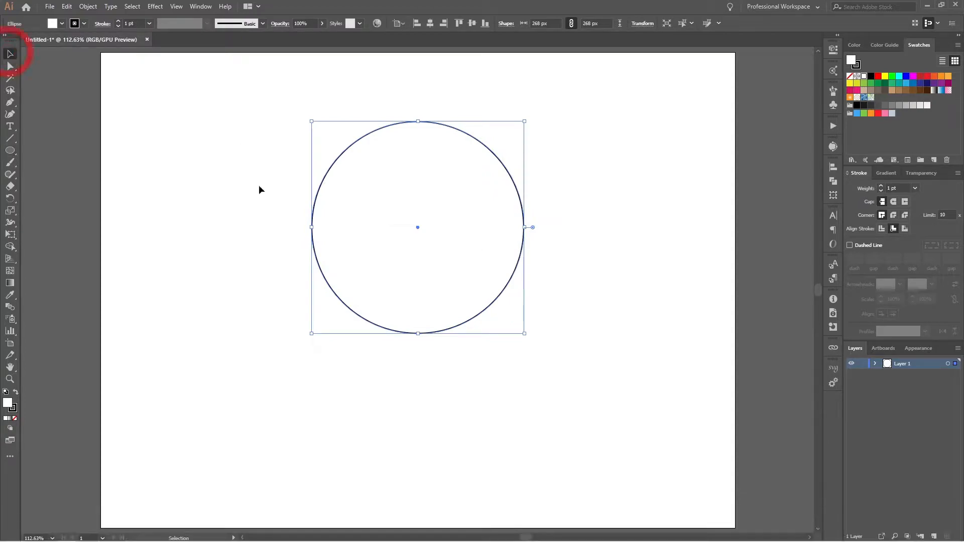
key("ctrl")
key("ctrl+c")
key("ctrl+f")
Scale the front circle down proportionally about its center by dividing its width by 1.618
left_click(832, 198)
left_click(794, 178)
type("/1.618")
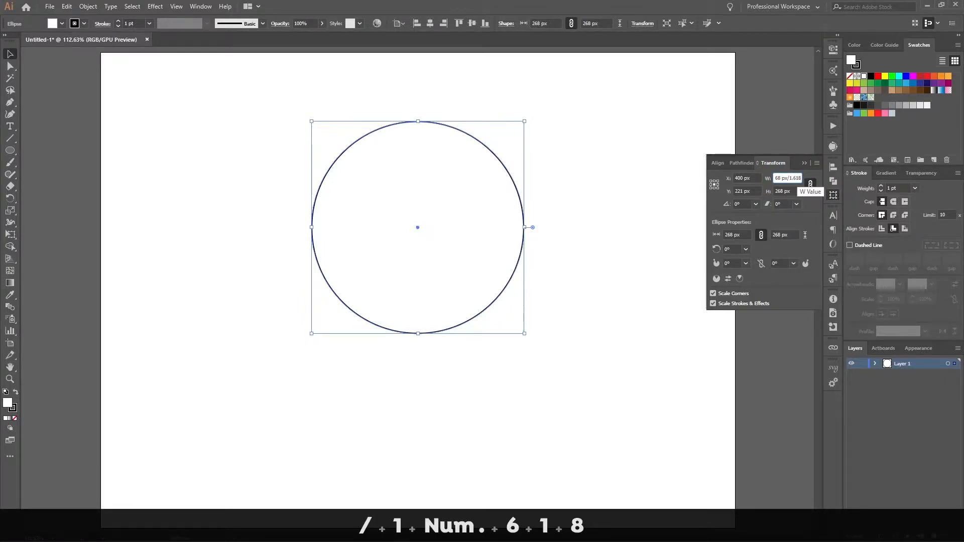
key("alt+Return")
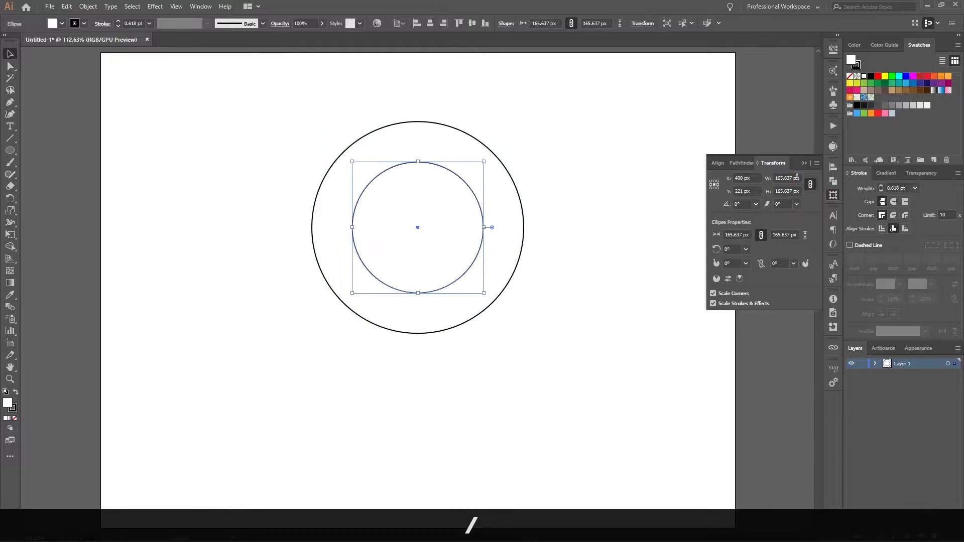
left_click(582, 185)
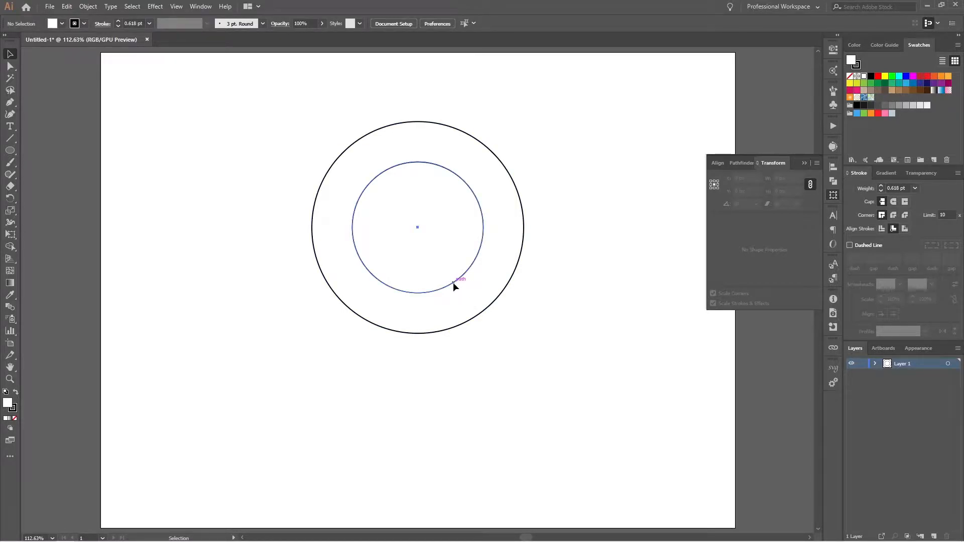
Move the smaller circle straight up until its top meets the top of the large circle
left_click_drag(452, 282, 453, 241)
key("shift")
left_click(516, 92)
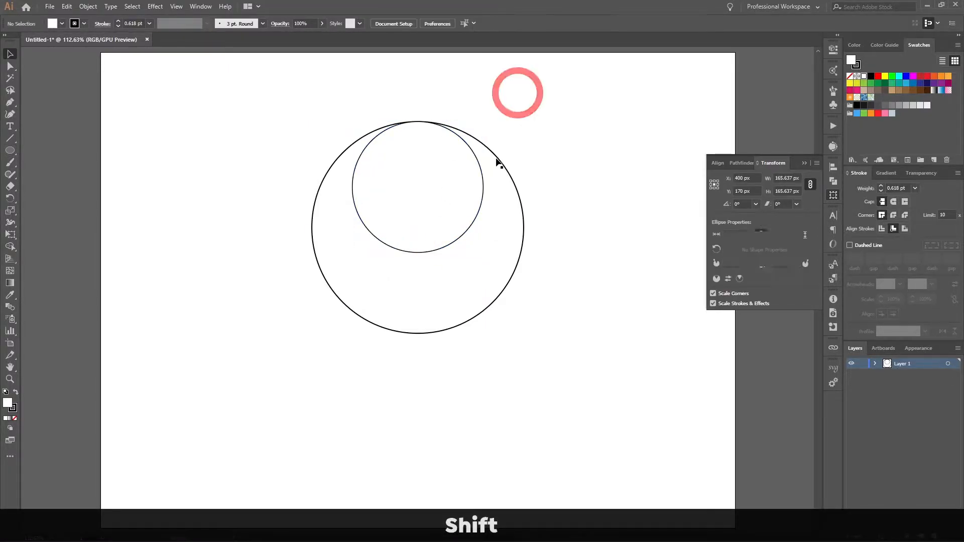
Duplicate the small circle straight down so the copy touches the bottom of the large circle
left_click(483, 199)
key("alt")
left_click_drag(483, 201, 486, 282)
key("shift")
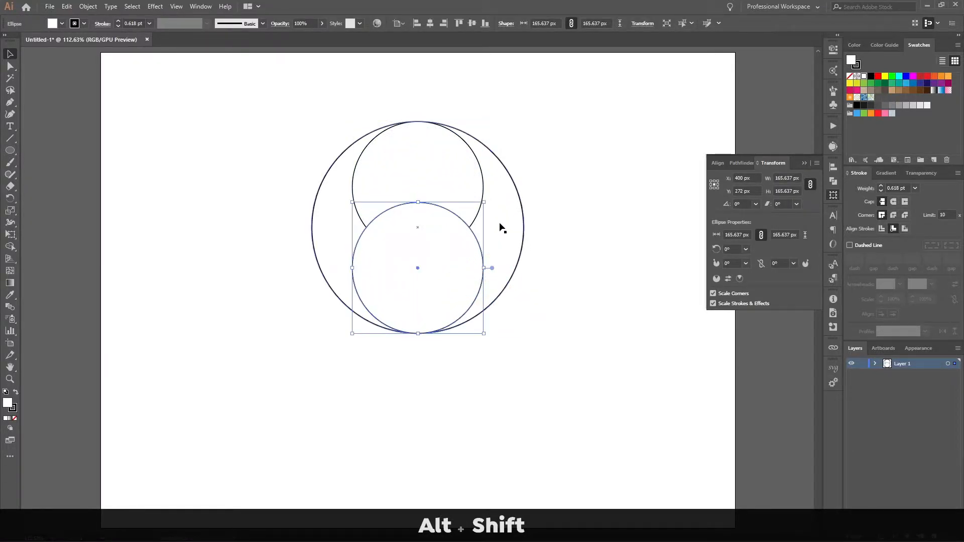
left_click(557, 221)
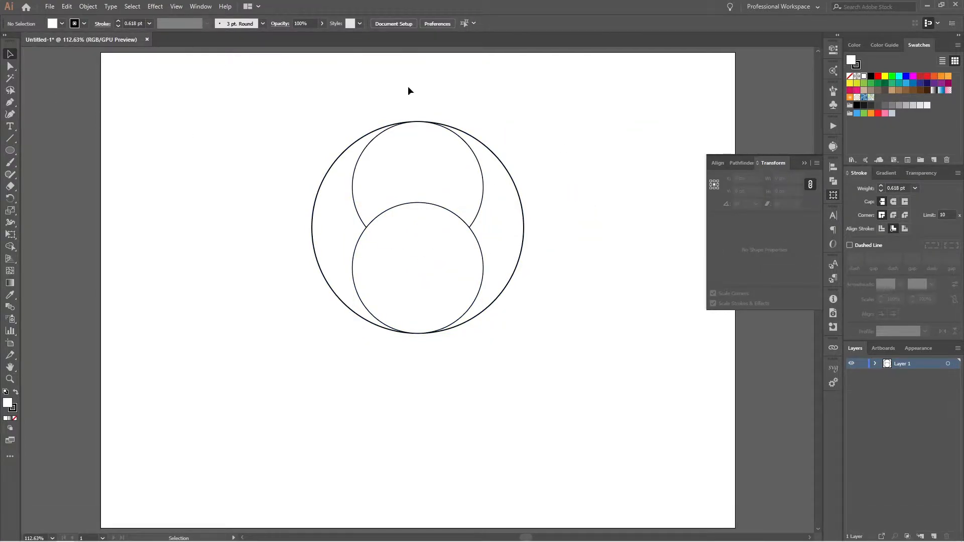
Give all three circles no fill and a 1 pt stroke
left_click_drag(574, 103, 184, 403)
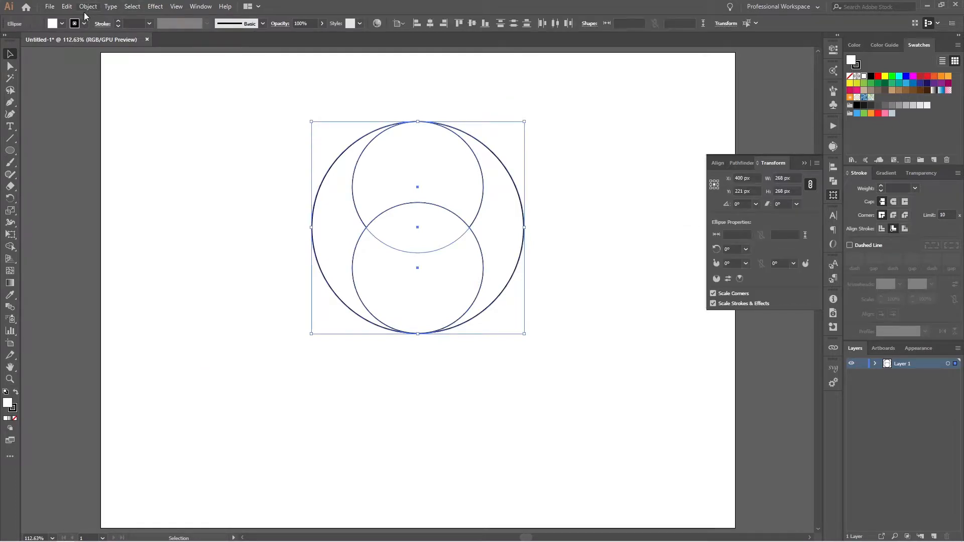
left_click(60, 24)
left_click(6, 40)
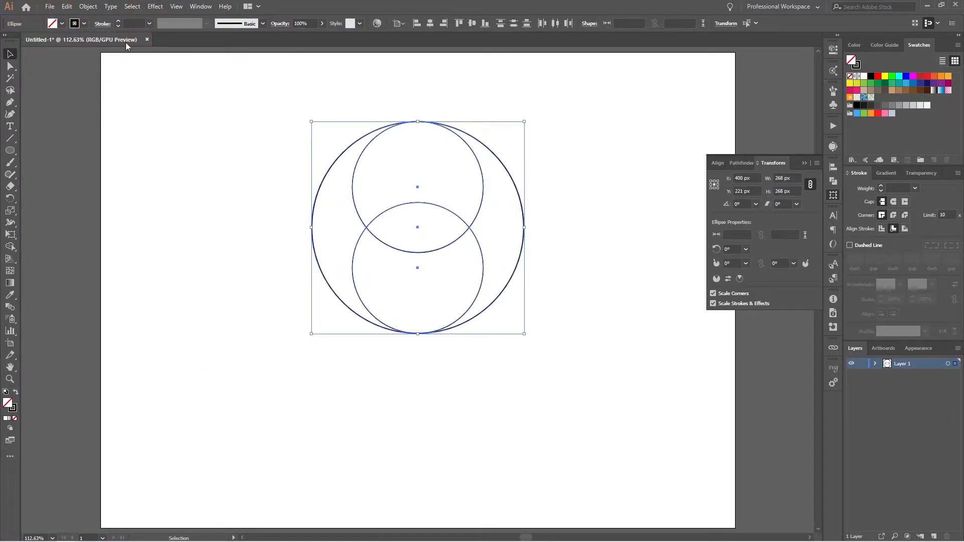
left_click(148, 23)
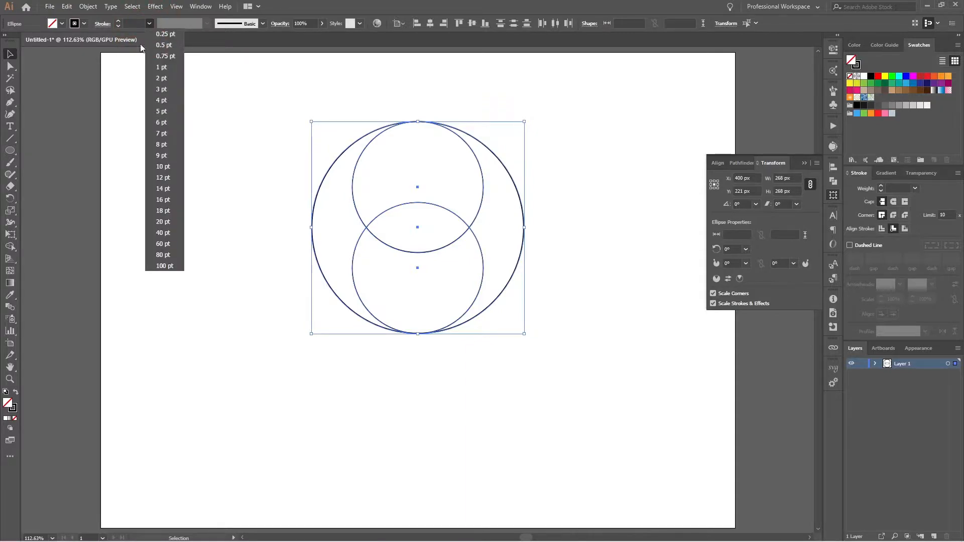
left_click(166, 66)
left_click(240, 183)
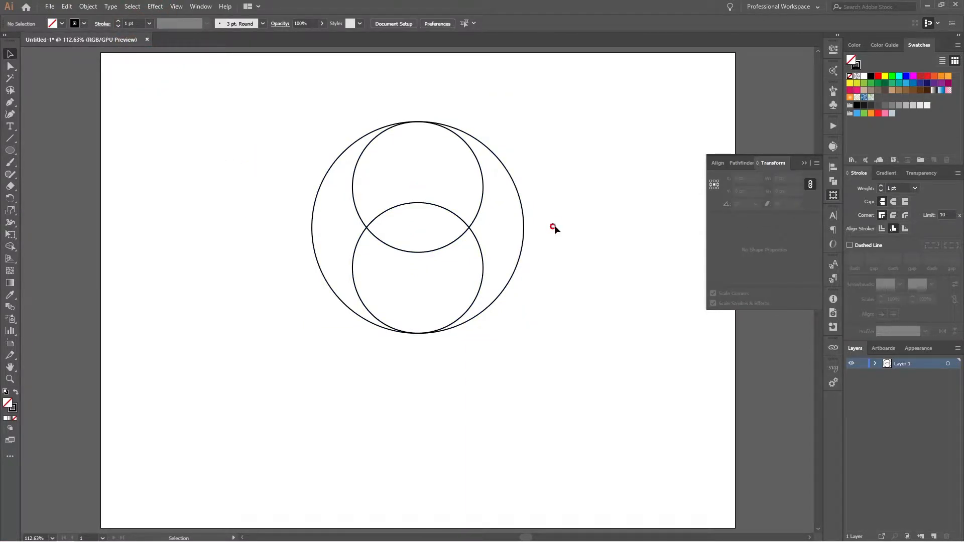
Group the two small circles, paste a copy in front, and rotate the copy 90° into a horizontal pair
left_click(475, 226)
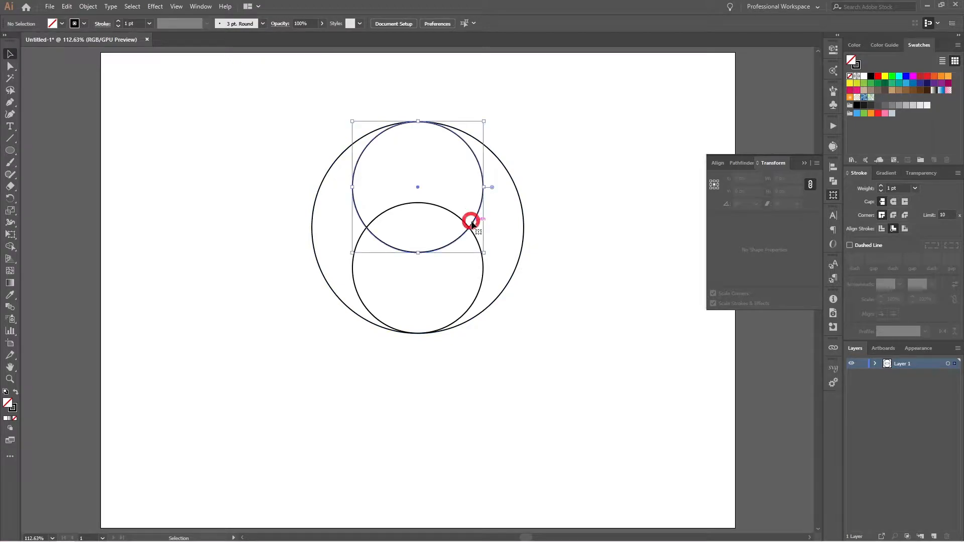
left_click(484, 271, "shift")
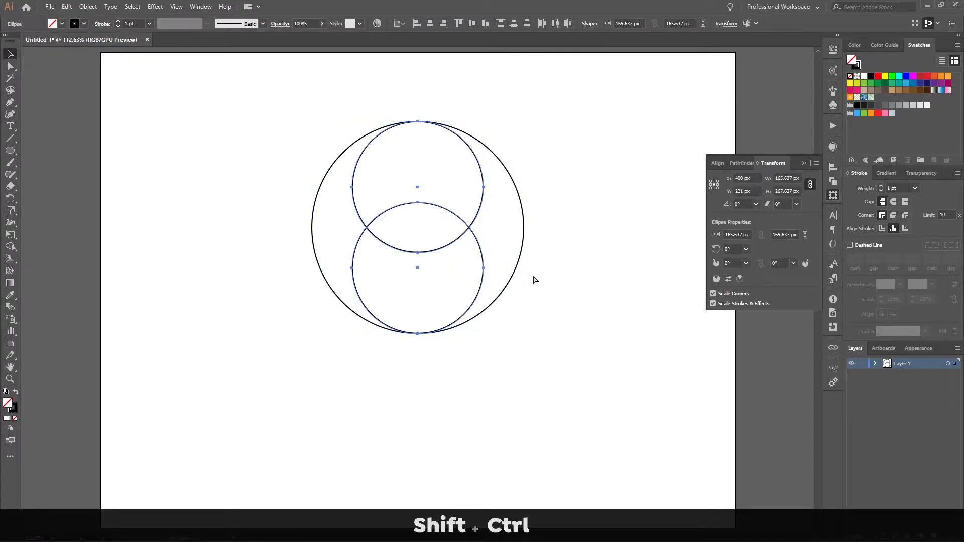
key("ctrl+g")
key("ctrl+c")
key("ctrl+f")
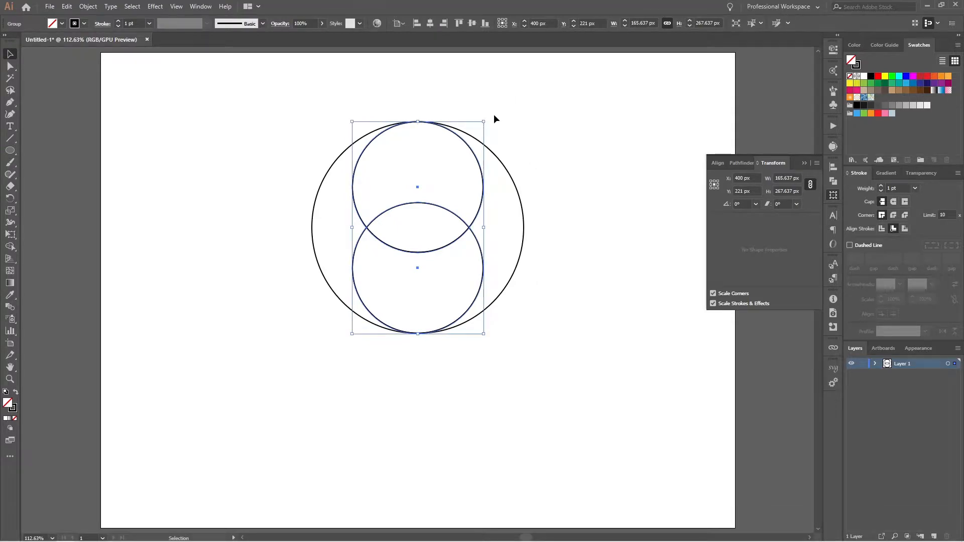
left_click_drag(491, 115, 546, 261)
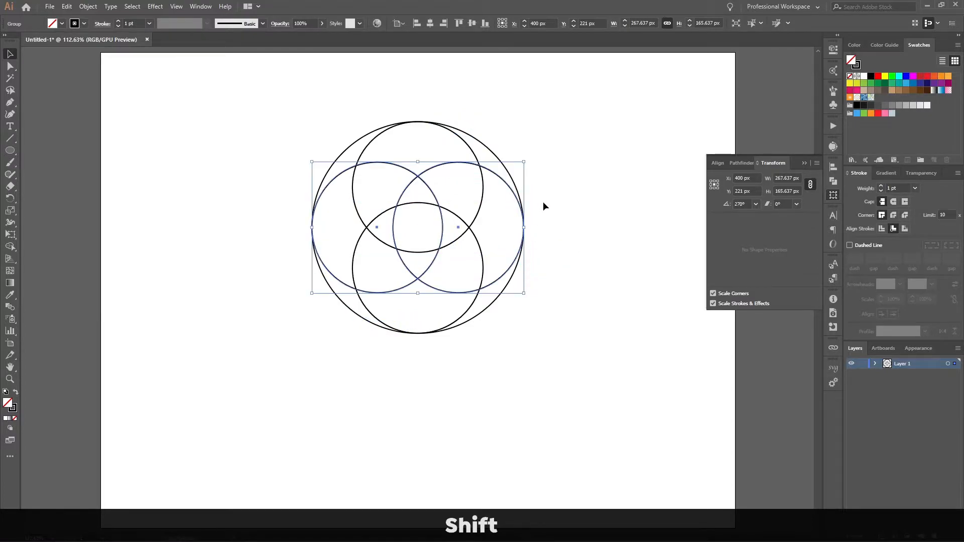
left_click(543, 204)
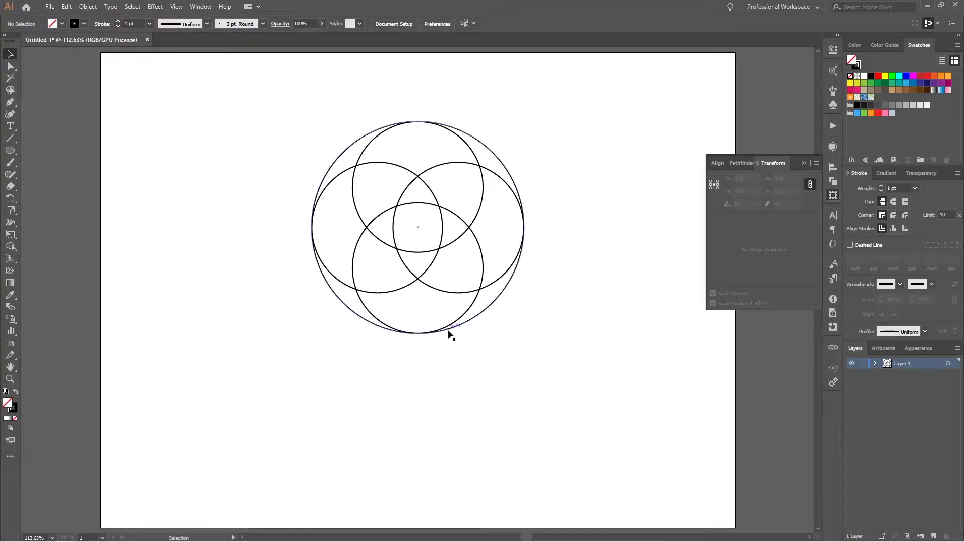
Move the whole circle construction to the upper-left area of the artboard
key("space")
left_click_drag(531, 122, 176, 489)
left_click_drag(436, 257, 314, 241)
left_click(466, 247)
Ungroup the vertical pair of small circles and place a copy of its upper circle in the empty area right of the construction
right_click(355, 198)
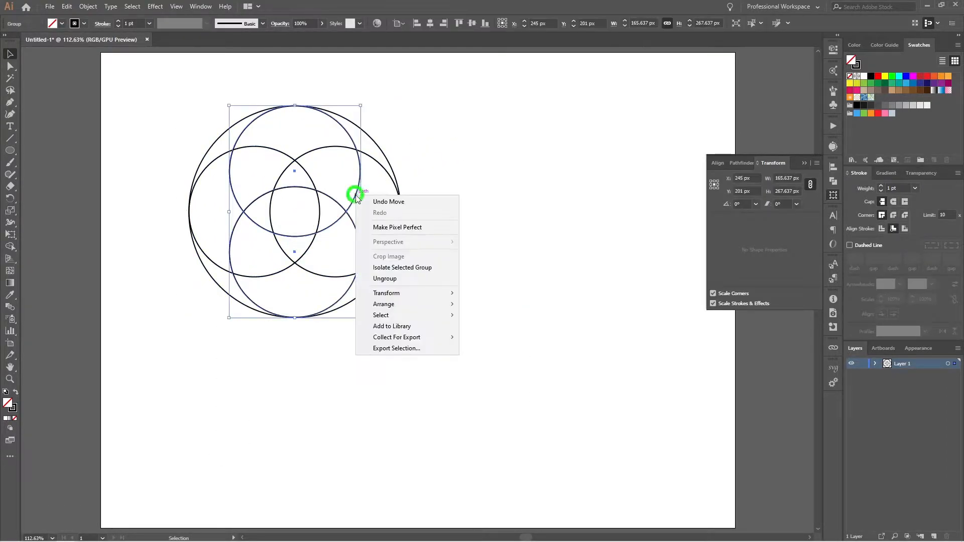
left_click(387, 274)
left_click(494, 222)
left_click(355, 200)
left_click_drag(355, 203, 595, 283)
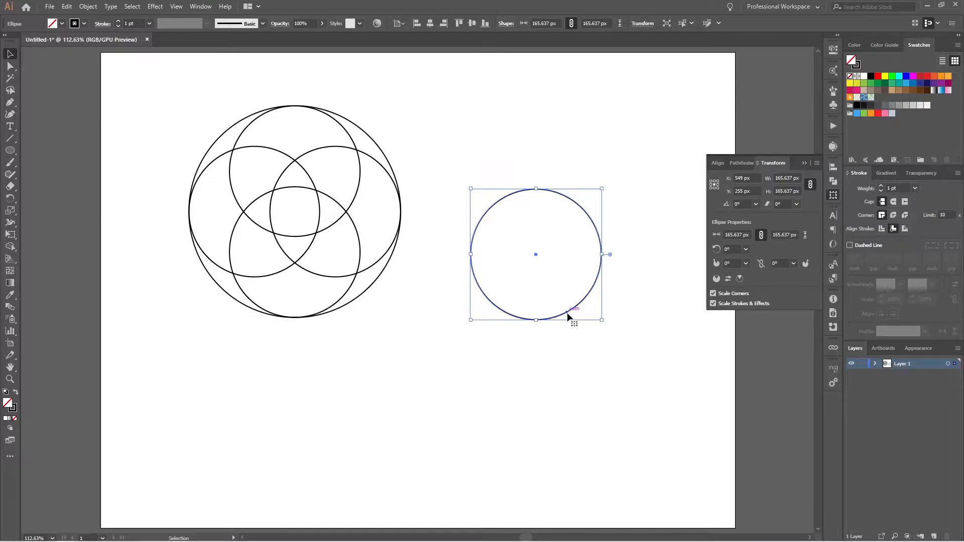
Duplicate the separate circle straight down so the two meet, and examine their contact point in outline view
left_click_drag(567, 317, 578, 445)
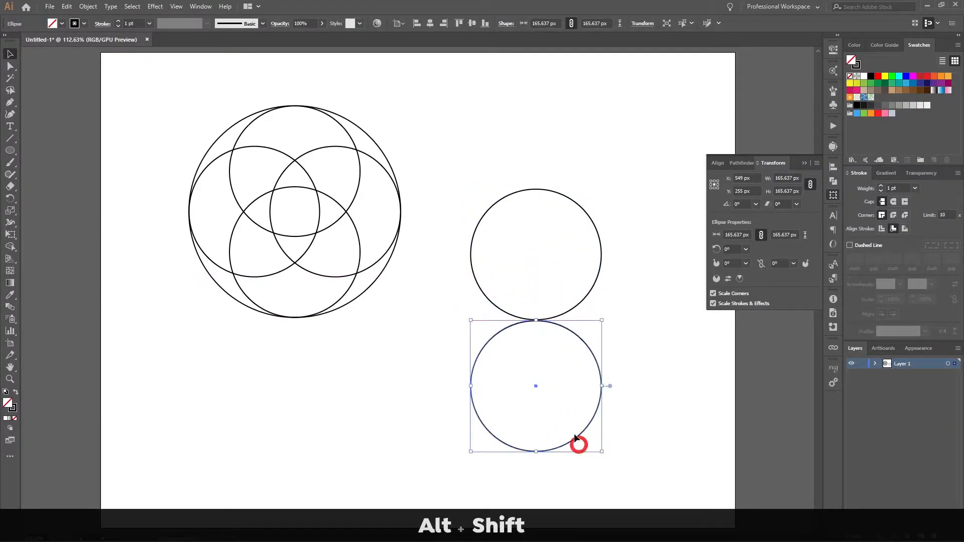
left_click_drag(630, 246, 536, 339)
scroll(529, 345, "up", 3)
left_click(617, 277)
key("ctrl+y")
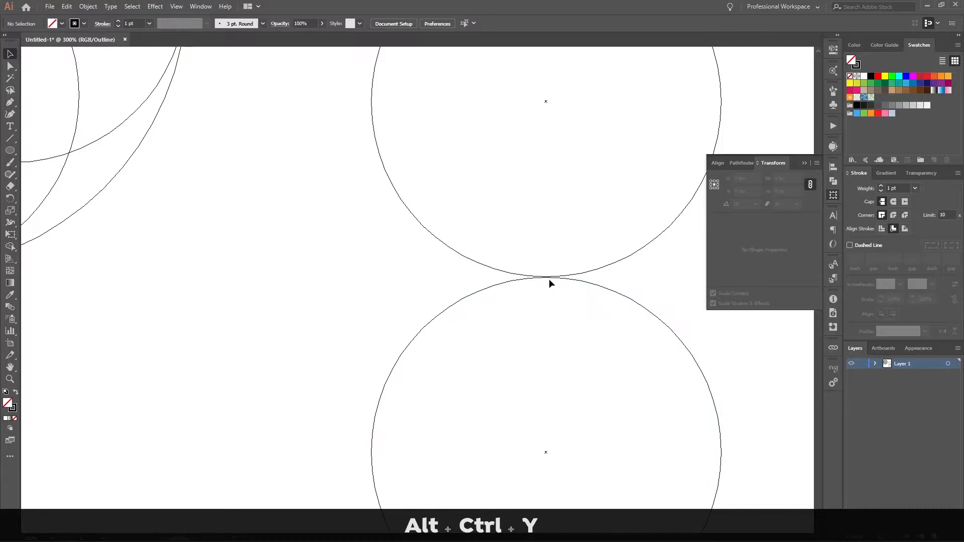
scroll(549, 279, "up", 6)
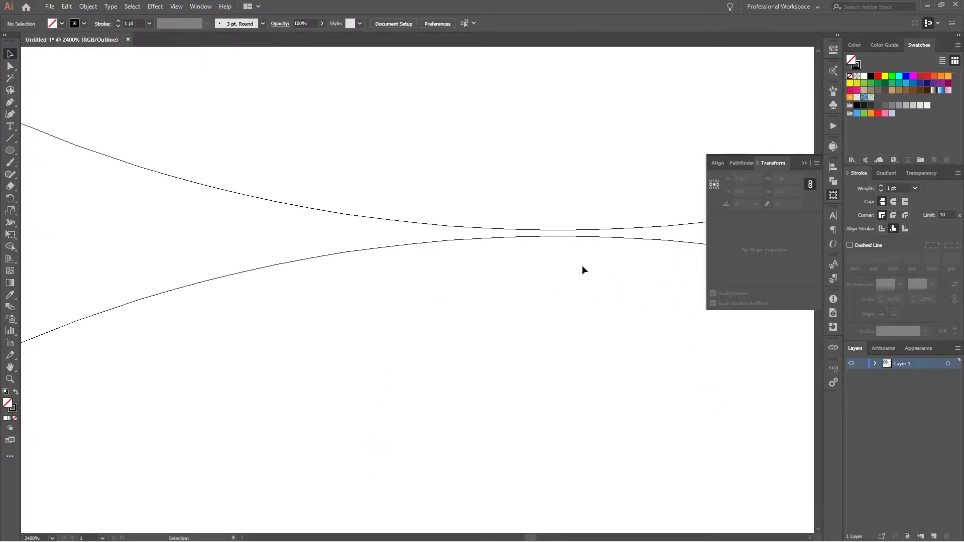
scroll(582, 265, "down", 6)
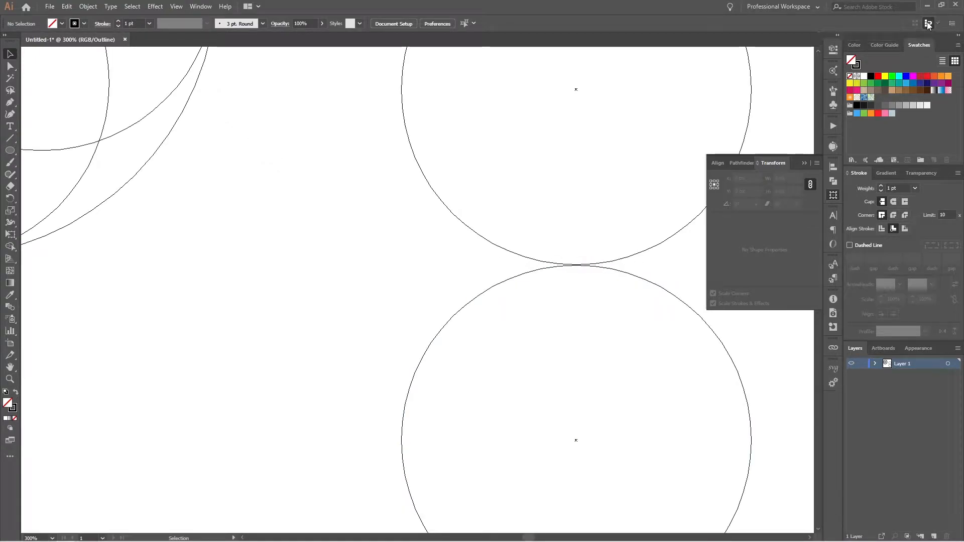
Turn off pixel snapping, examine the original construction's circle contacts in outline view, and return to preview
left_click_drag(357, 202, 542, 301)
left_click_drag(178, 178, 511, 373)
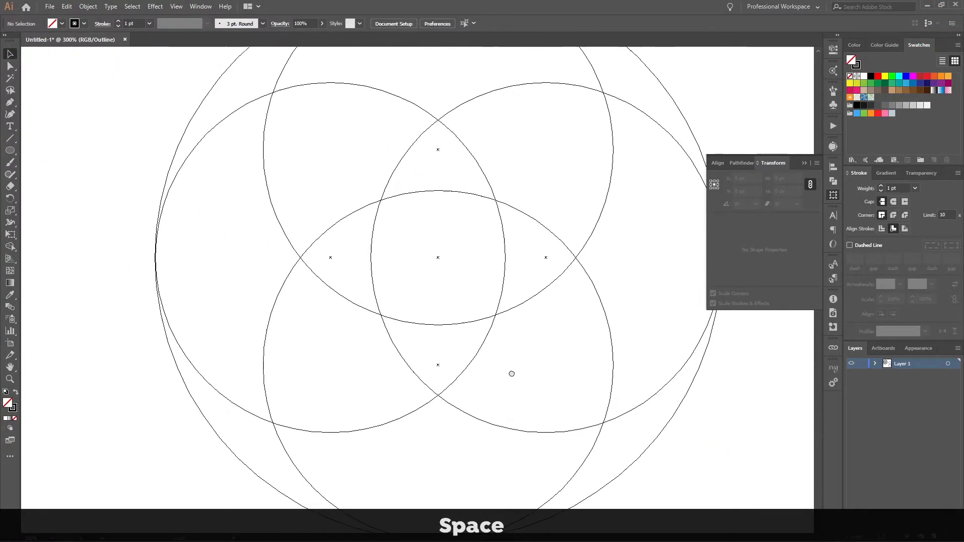
left_click_drag(439, 299, 297, 301)
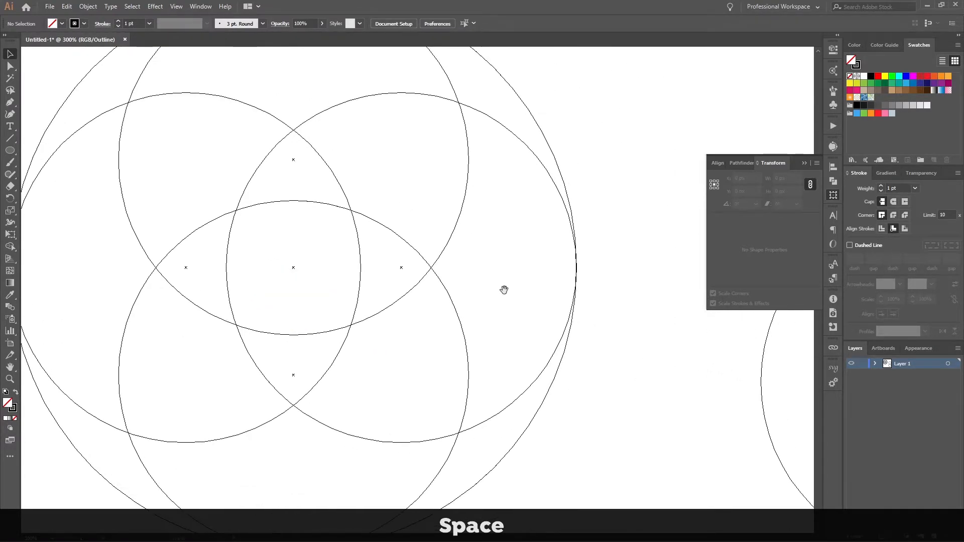
left_click_drag(271, 267, 233, 243)
scroll(474, 276, "down", 3)
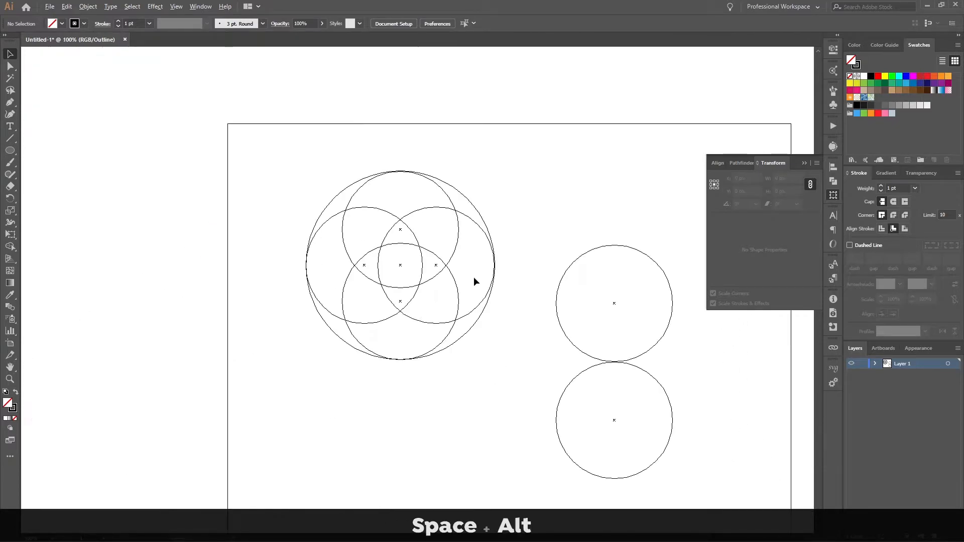
left_click_drag(610, 307, 543, 284)
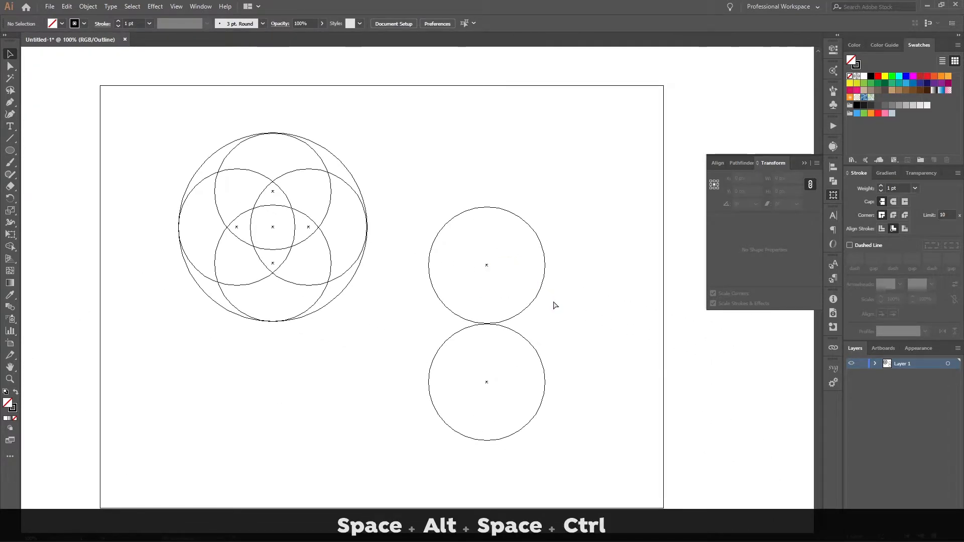
key("ctrl+y")
Snap the lower separate circle's top anchor exactly to the upper circle's bottom anchor and check the contact in outline view
left_click(525, 335)
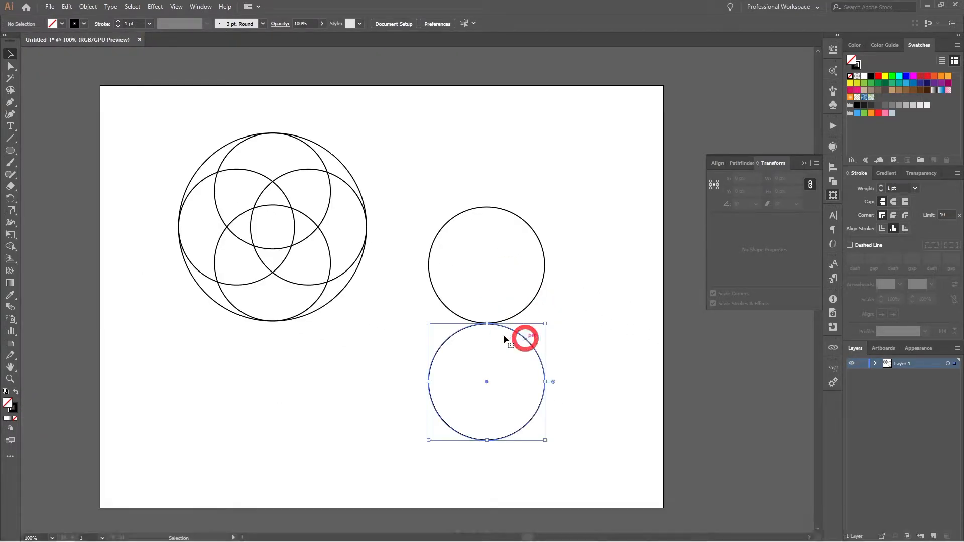
scroll(496, 334, "up", 3, "alt")
left_click_drag(497, 307, 498, 306)
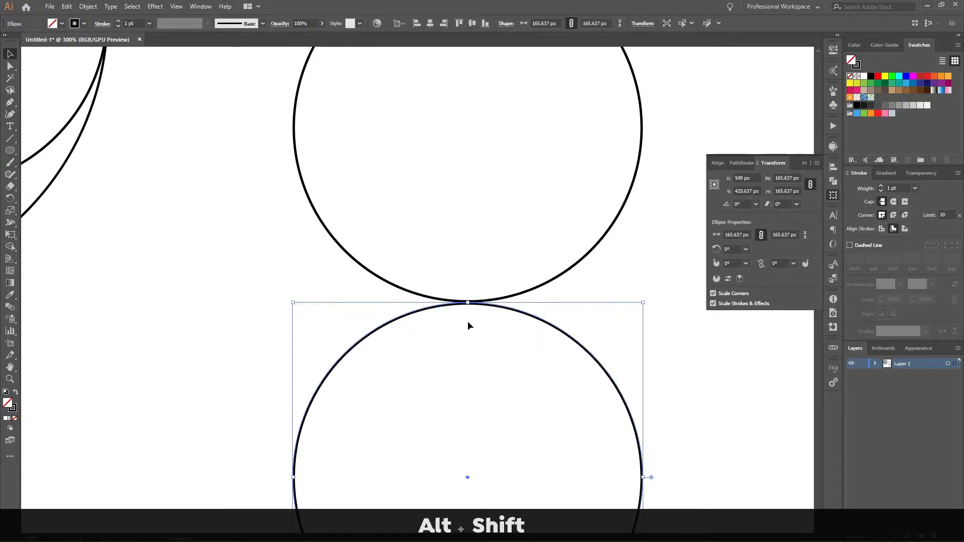
key("ctrl+y")
scroll(467, 299, "up", 5)
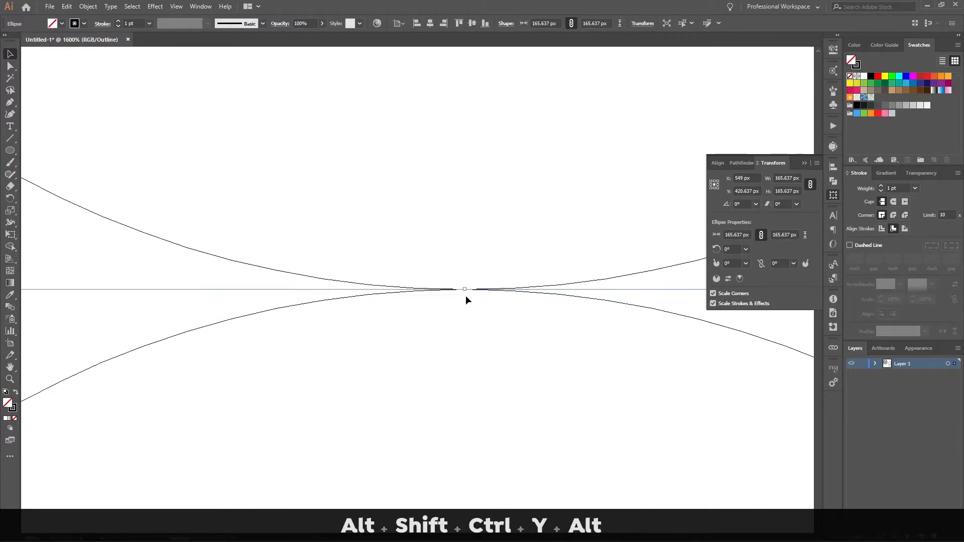
key("ctrl+y")
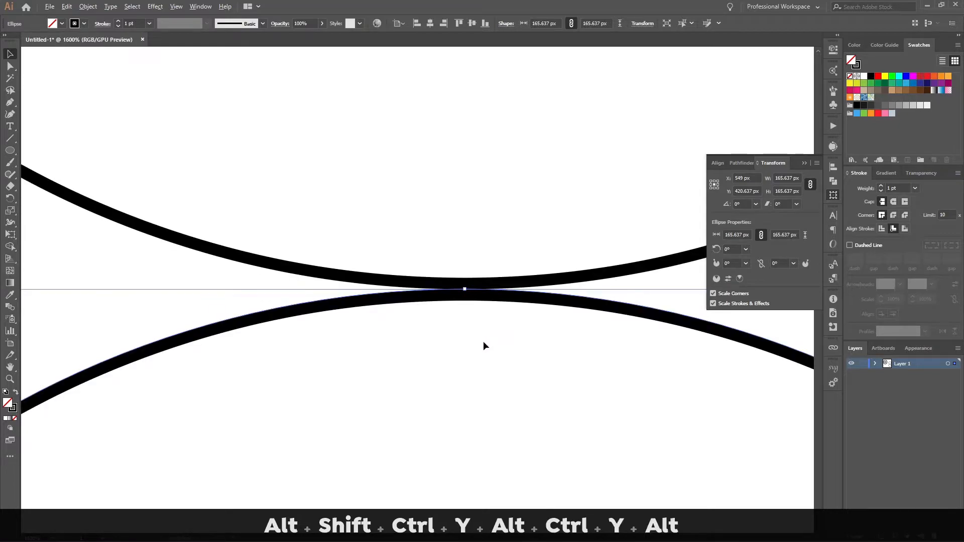
Group the two touching circles stacked beside the construction
scroll(483, 344, "down", 4)
scroll(482, 341, "down", 4)
left_click(574, 260)
left_click_drag(581, 224, 468, 422)
key("ctrl+g")
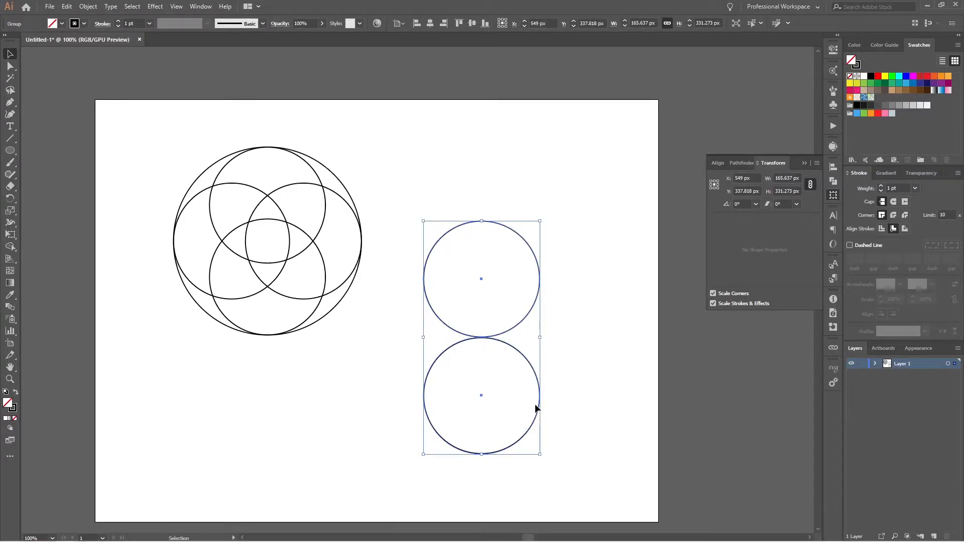
Paste a copy of the stacked circle group in front and rotate it 90° to form a four-circle flower
key("ctrl+c")
key("ctrl+f")
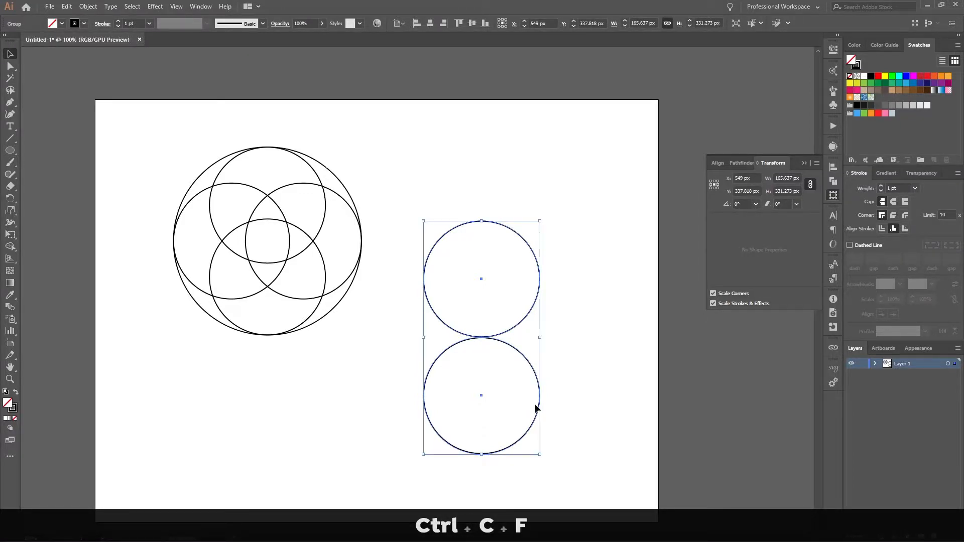
left_click_drag(546, 216, 620, 359)
left_click(629, 341)
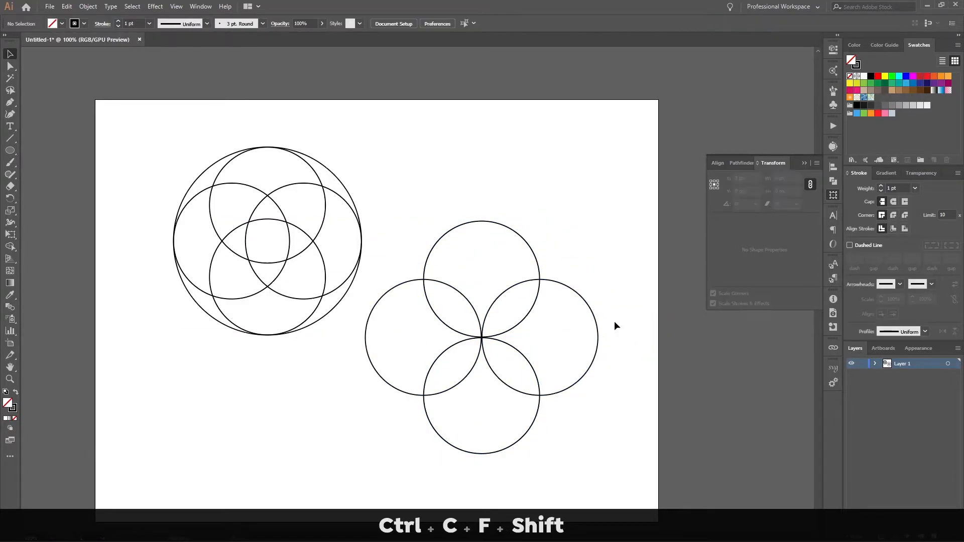
Group the four-circle flower, and separately group the original circle construction
left_click_drag(612, 208, 385, 470)
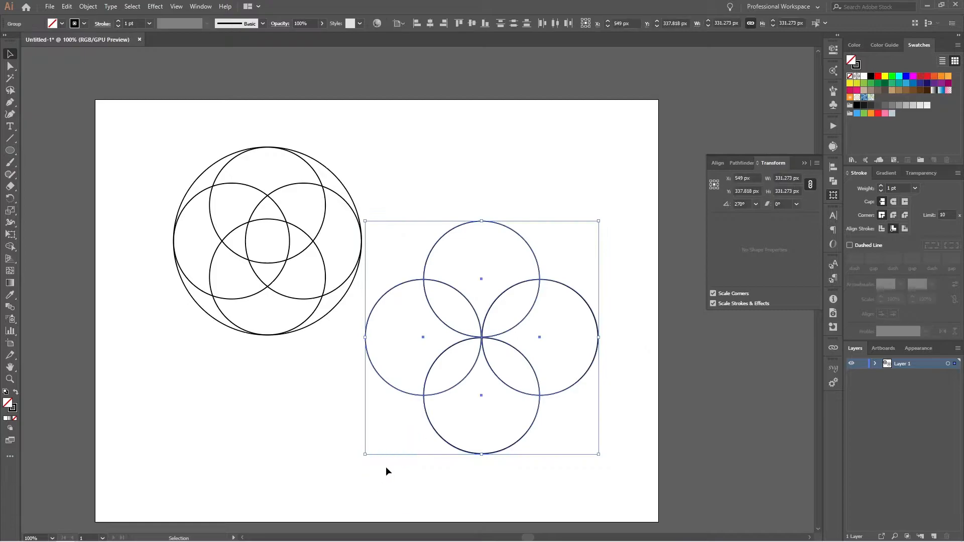
key("ctrl+g")
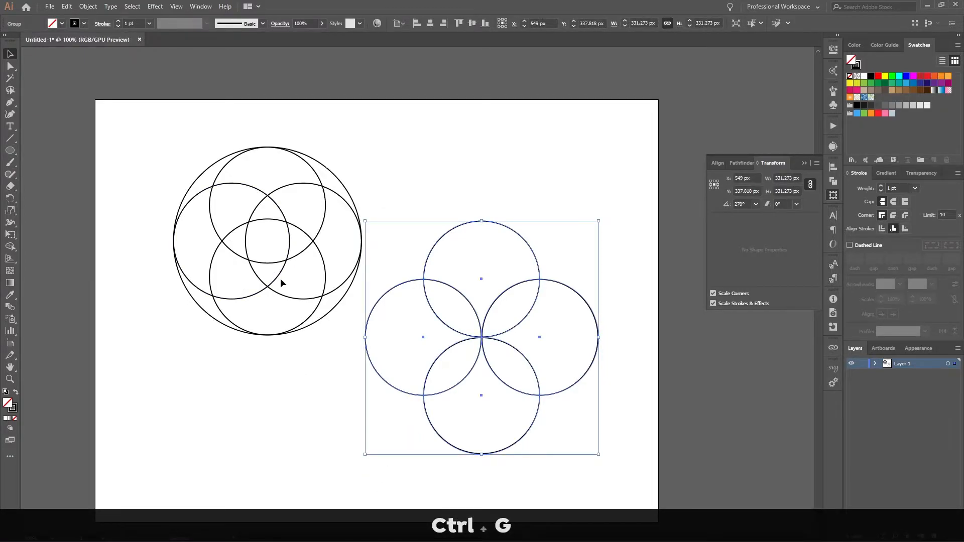
left_click(281, 295)
left_click_drag(325, 140, 196, 391)
key("ctrl")
key("ctrl+g")
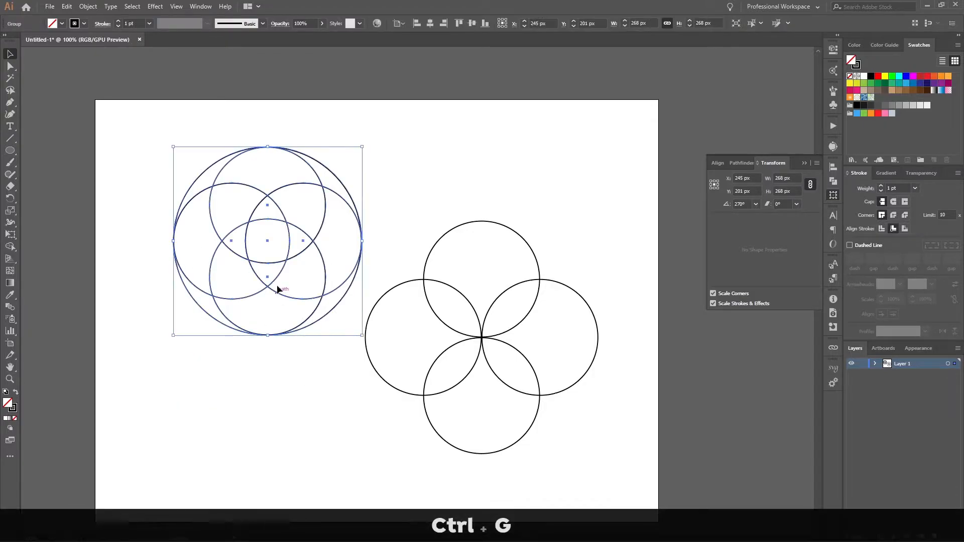
Align the two circle groups by their horizontal and vertical centres on the artboard so they overlap concentrically
left_click(469, 337)
left_click(469, 342)
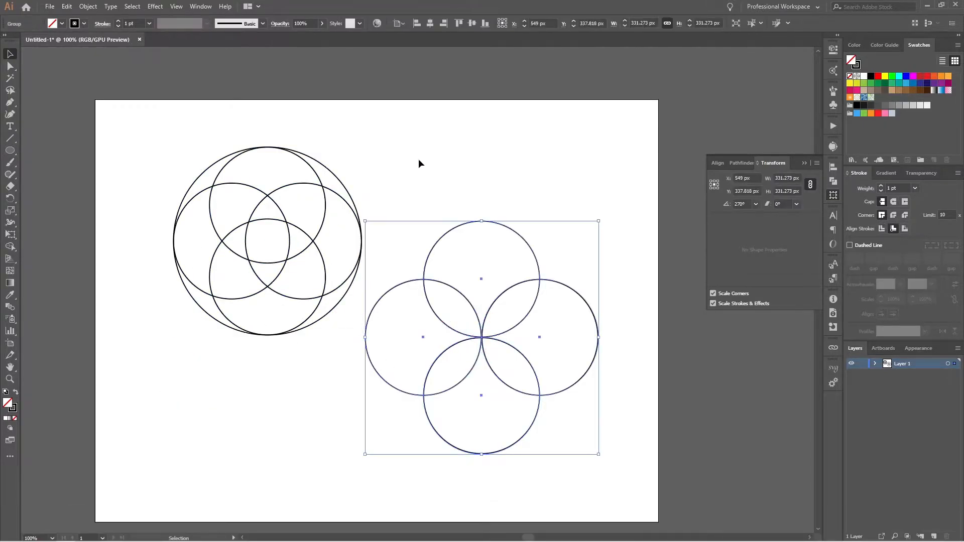
left_click_drag(575, 144, 129, 475)
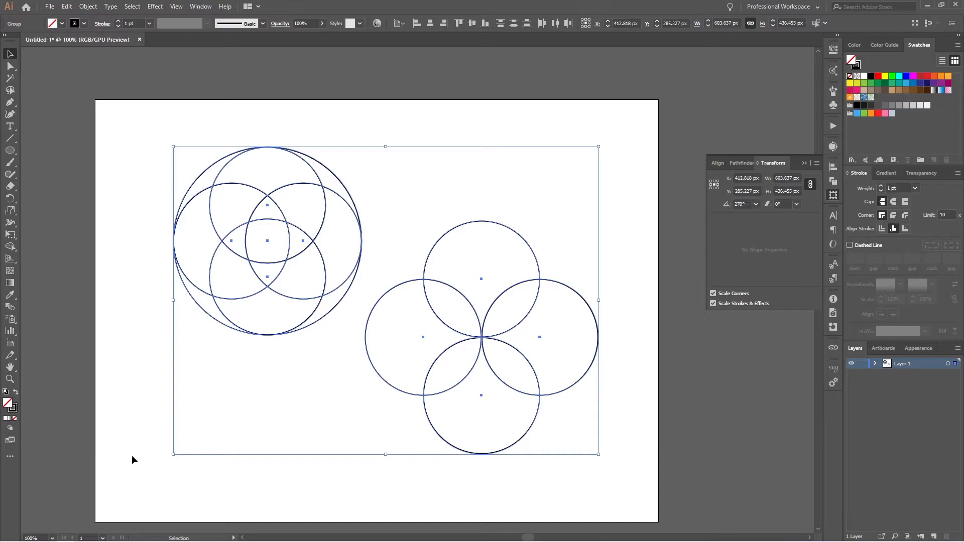
left_click(431, 24)
left_click(471, 23)
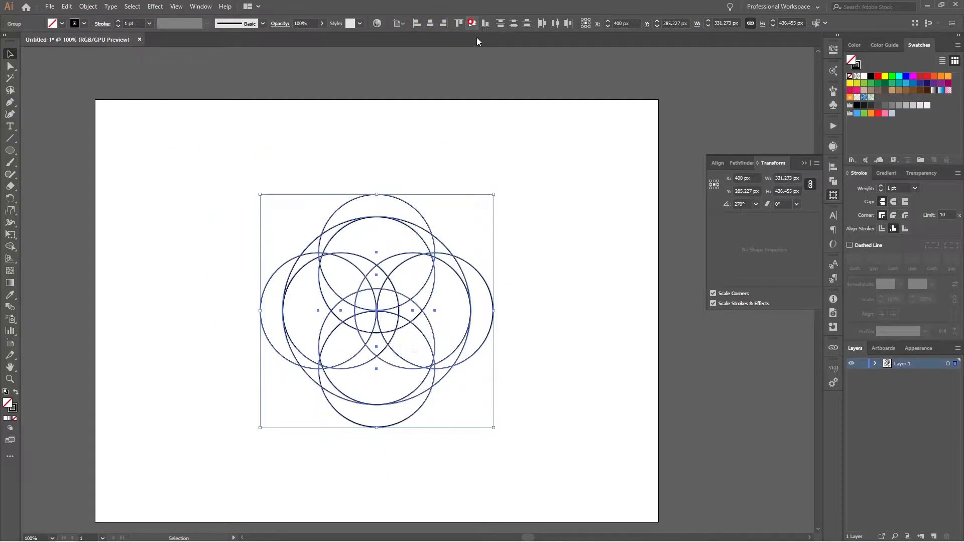
left_click(530, 245)
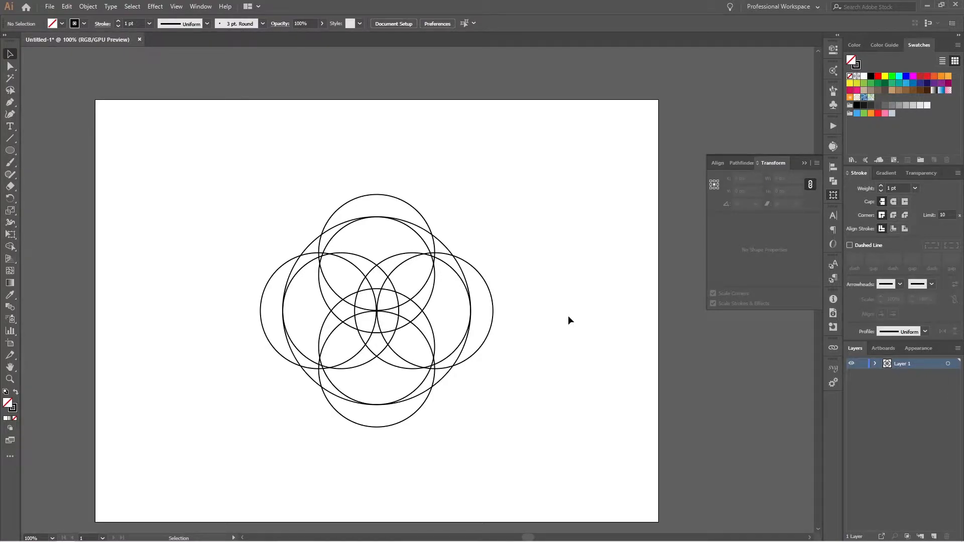
Place a duplicate of the combined circle grid off the artboard beyond its left edge
left_click_drag(443, 319, 580, 266)
left_click_drag(650, 94, 334, 415)
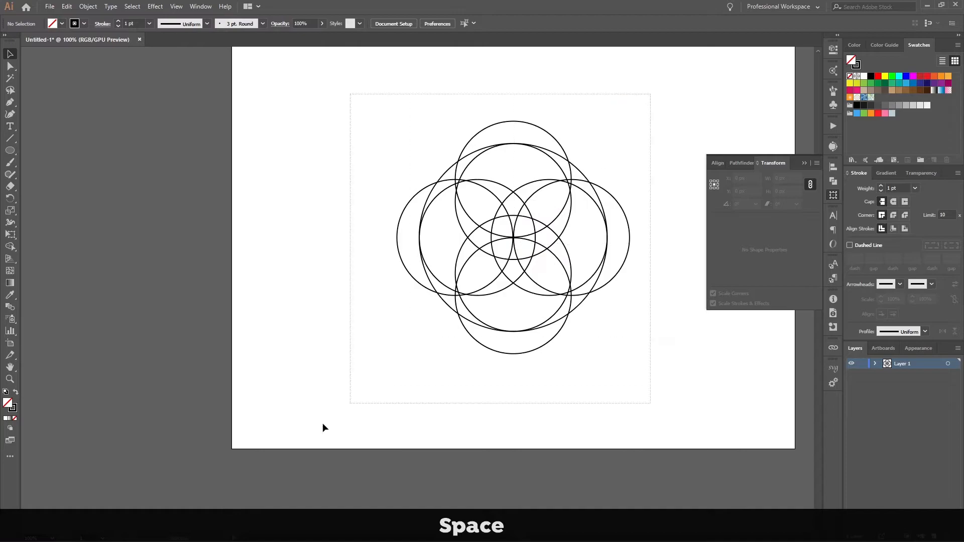
left_click_drag(512, 242, 103, 232)
left_click(347, 220)
left_click_drag(609, 222, 511, 240)
scroll(467, 242, "up", 1)
left_click(531, 160)
Select the whole circle grid, set a black fill, and merge its regions with Shape Builder into four diagonal leaf-shaped petals
left_click_drag(597, 89, 176, 445)
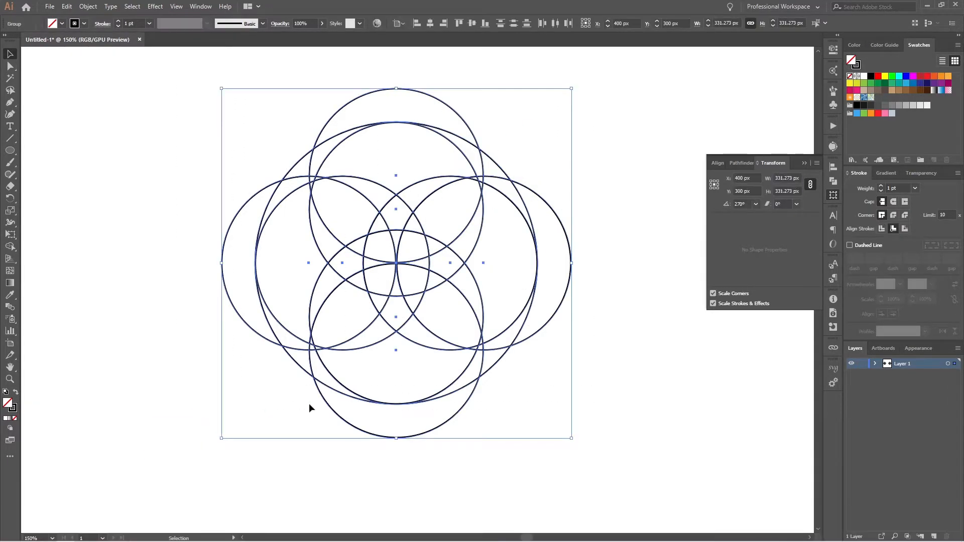
key("shift+m")
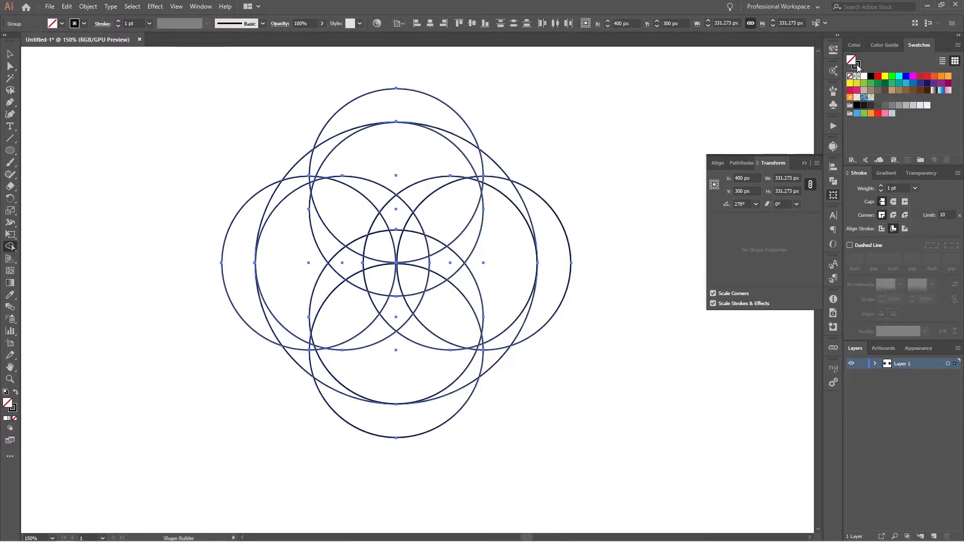
left_click(871, 76)
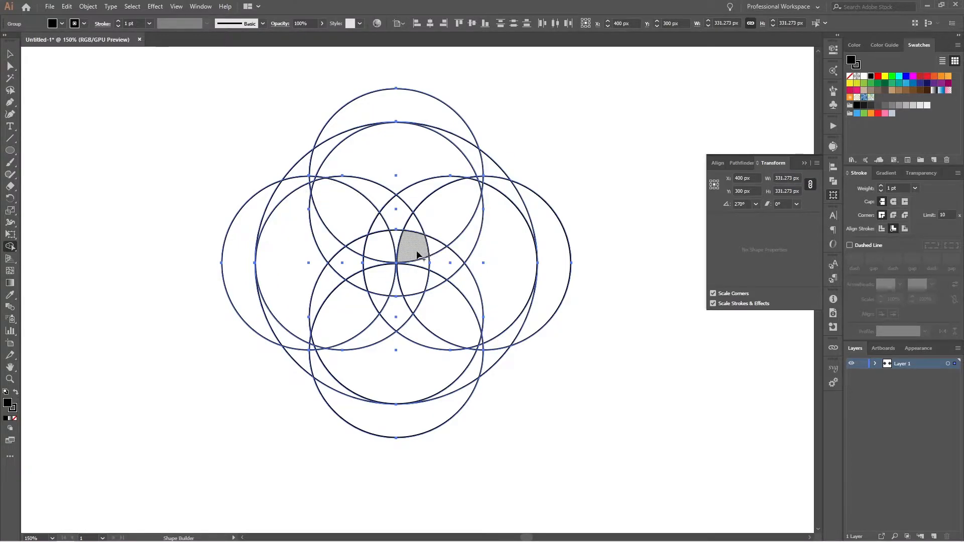
mouse_move(415, 251)
left_mouse_down()
mouse_move(427, 229)
mouse_move(435, 240)
left_mouse_up()
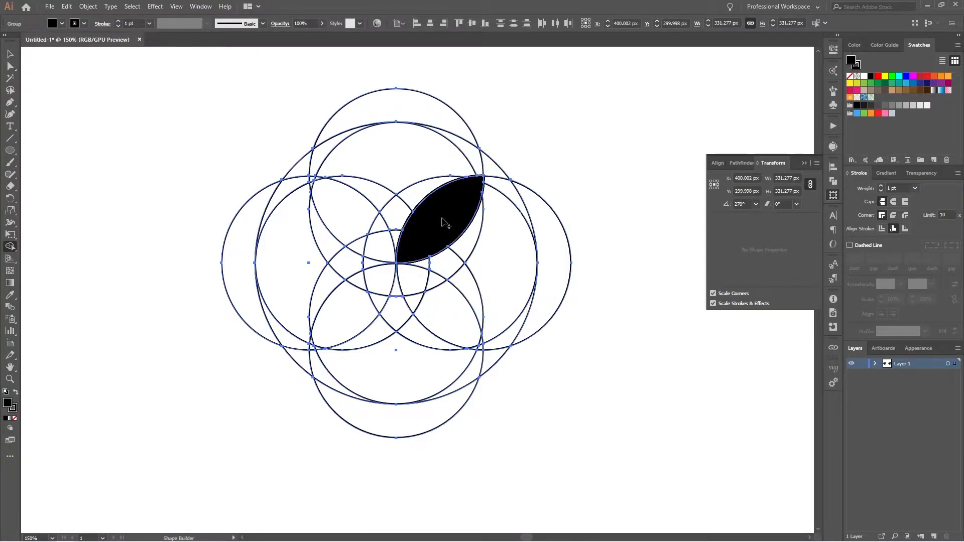
mouse_move(386, 250)
left_mouse_down()
mouse_move(373, 221)
mouse_move(366, 242)
mouse_move(312, 183)
left_mouse_up()
mouse_move(383, 279)
left_mouse_down()
mouse_move(369, 311)
mouse_move(335, 323)
mouse_move(314, 350)
mouse_move(321, 337)
left_mouse_up()
mouse_move(411, 274)
left_mouse_down()
mouse_move(480, 346)
mouse_move(470, 348)
left_mouse_up()
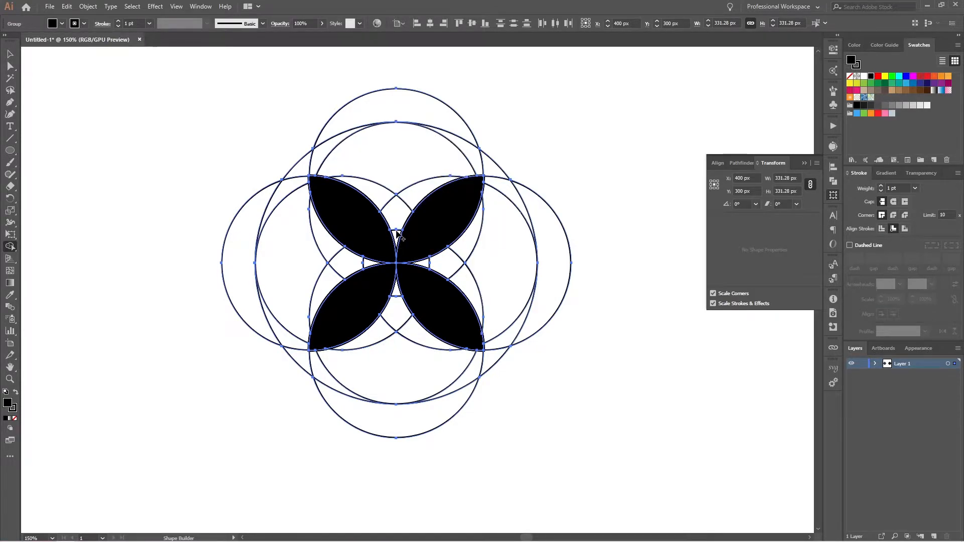
Merge the regions between the four petals with Shape Builder into black crescents that complete the interlaced flower
left_click_drag(396, 235, 416, 201)
left_click(372, 194)
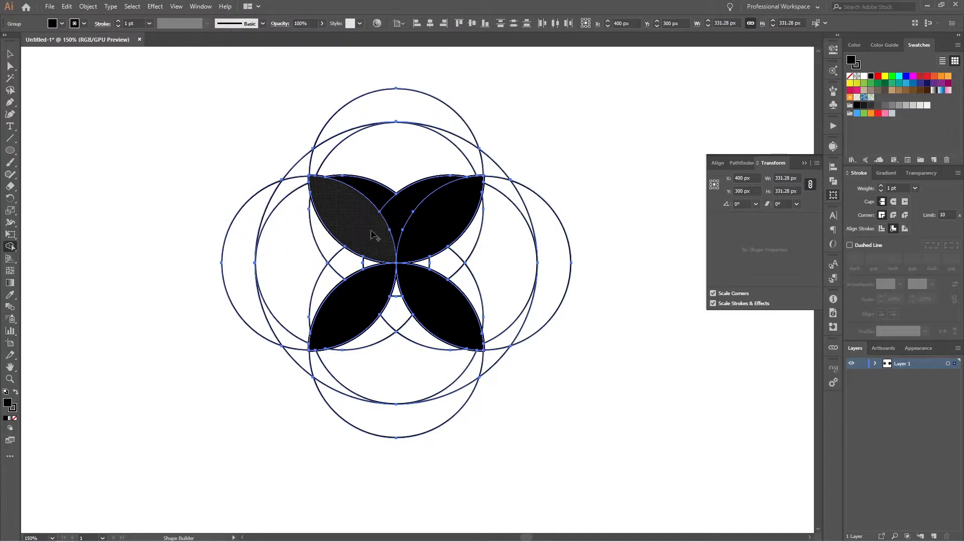
left_click_drag(330, 244, 366, 262)
left_click(325, 282)
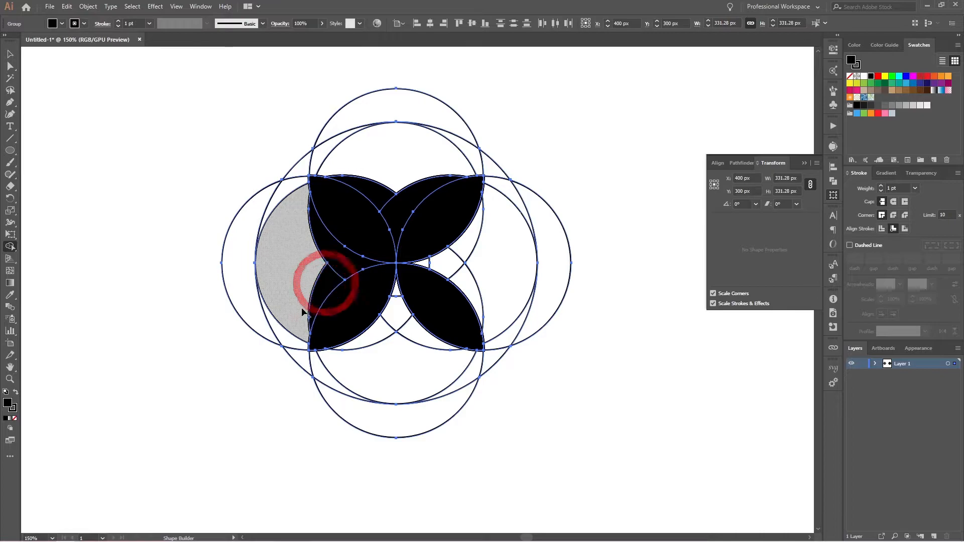
left_click_drag(373, 337, 397, 288)
left_click(421, 339)
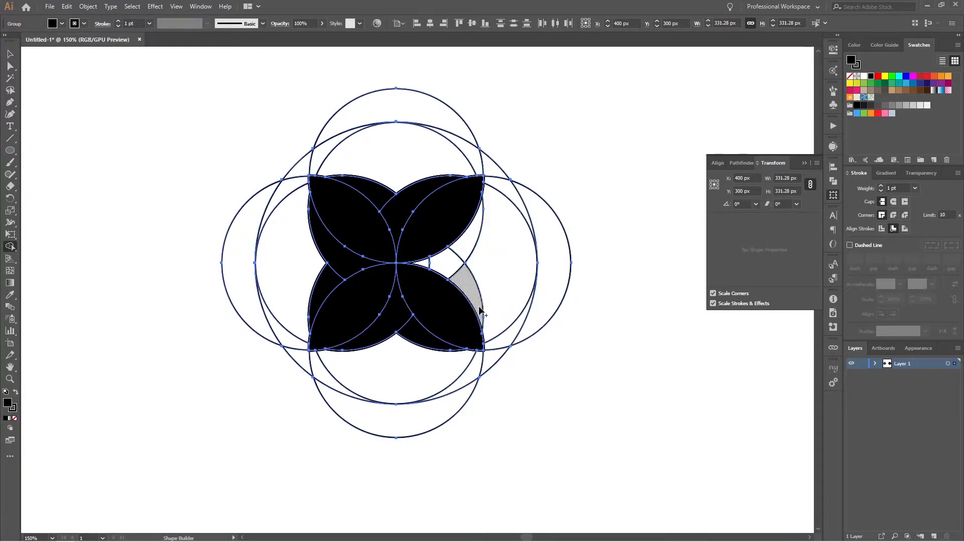
mouse_move(476, 301)
left_mouse_down()
mouse_move(458, 273)
mouse_move(424, 261)
left_mouse_up()
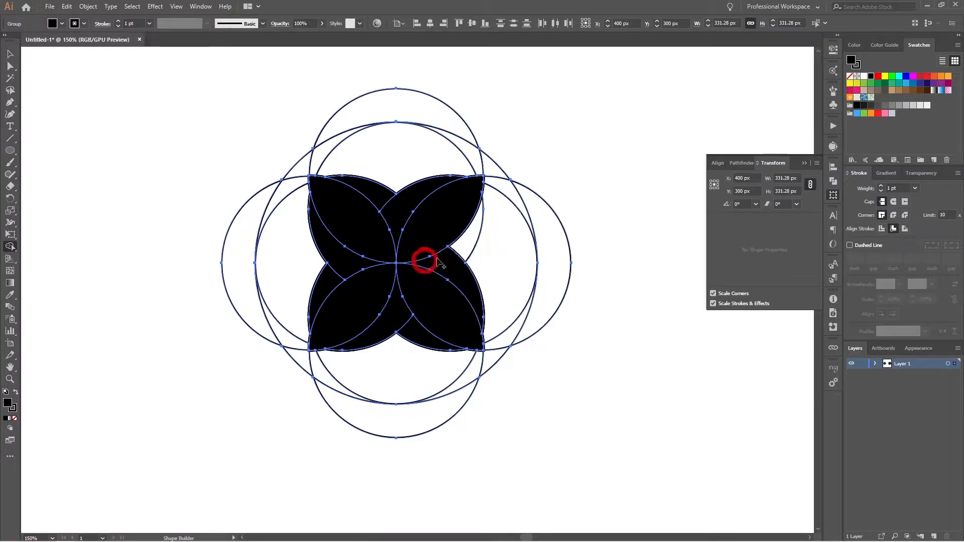
left_click(464, 245)
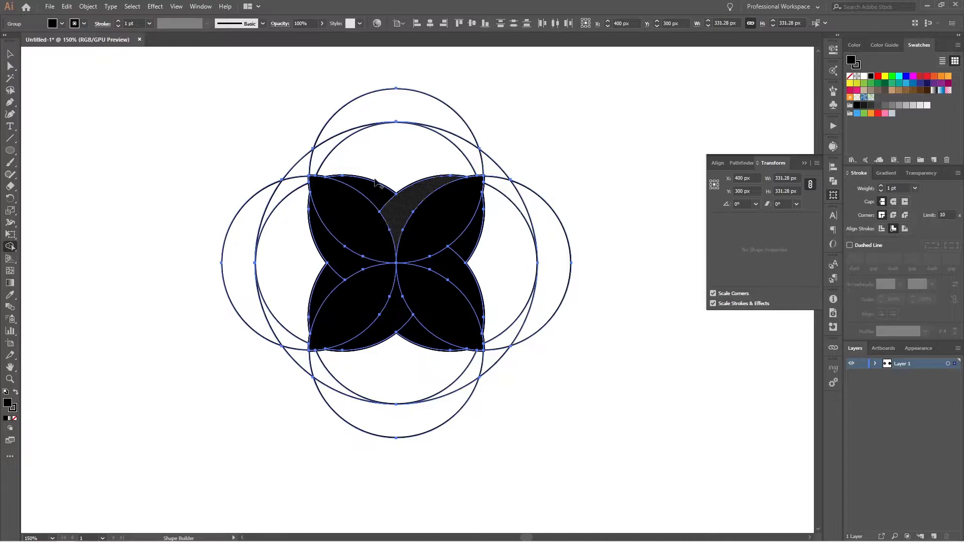
Remove all leftover circle regions outside the black flower with Shape Builder and deselect the artwork
key("alt")
left_click_drag(435, 151, 555, 95)
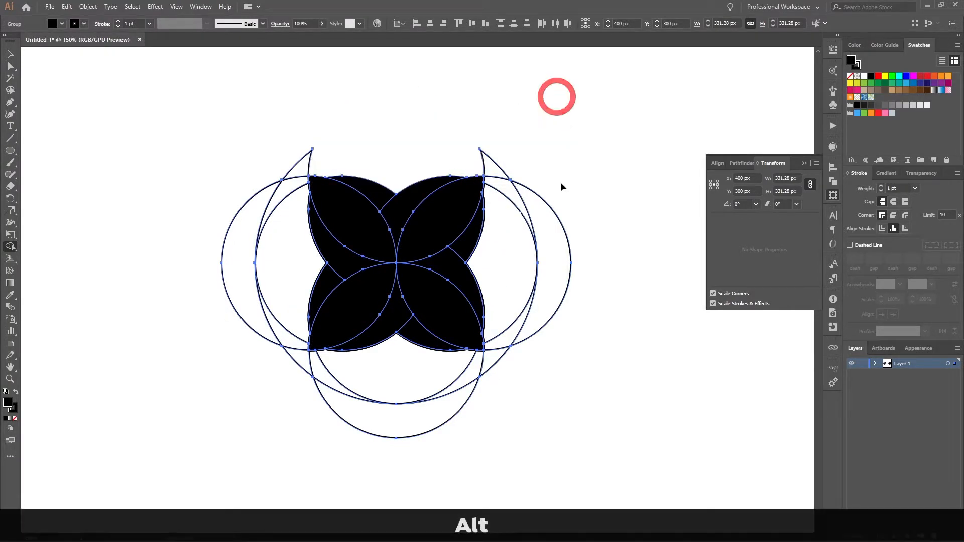
left_click(529, 240, "alt")
left_click(420, 378, "alt")
mouse_move(226, 348)
left_mouse_down()
mouse_move(269, 297)
mouse_move(274, 222)
left_mouse_up()
left_click(304, 168, "alt")
mouse_move(433, 133)
left_mouse_down()
mouse_move(531, 185)
mouse_move(544, 308)
mouse_move(503, 357)
mouse_move(465, 366)
left_mouse_up()
left_click_drag(304, 362, 253, 370)
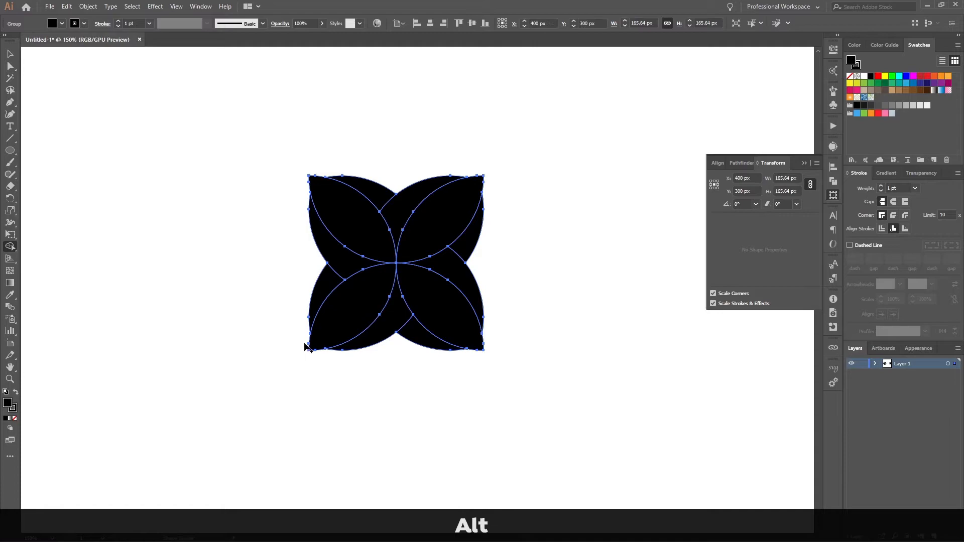
key("v")
left_click(220, 254)
scroll(481, 268, "down", 2)
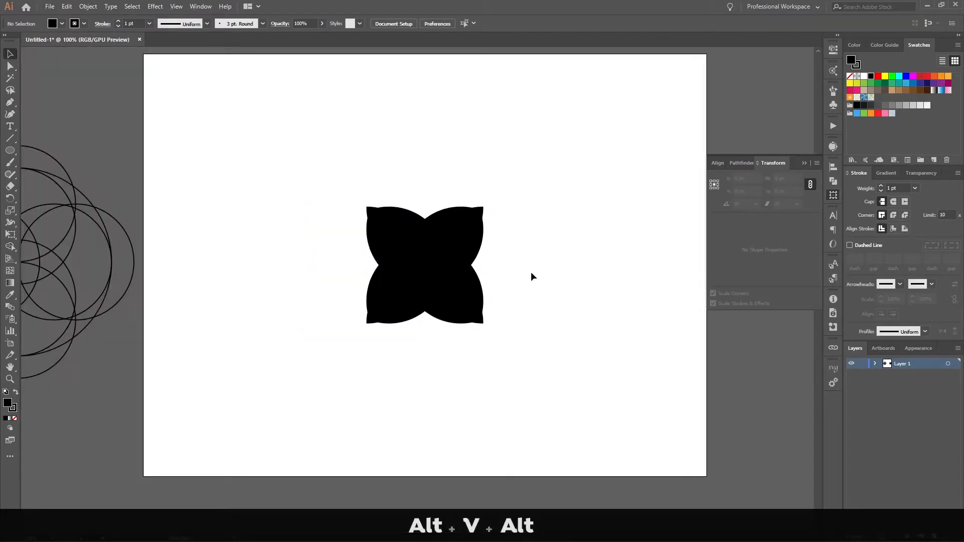
Move the black flower to the artboard's upper-left corner and place a duplicate of it near the middle
left_click_drag(525, 172, 251, 366)
left_click_drag(409, 262, 225, 137)
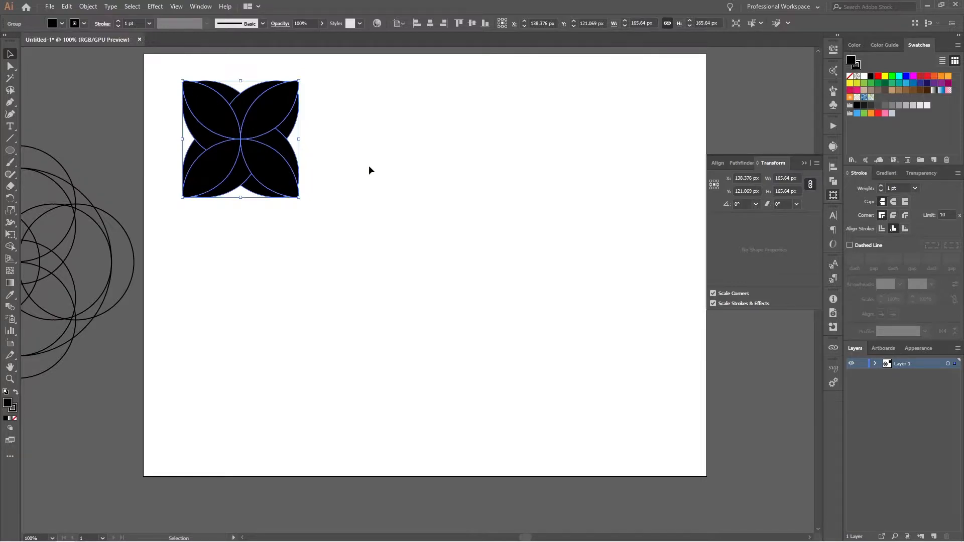
left_click_drag(261, 124, 485, 218)
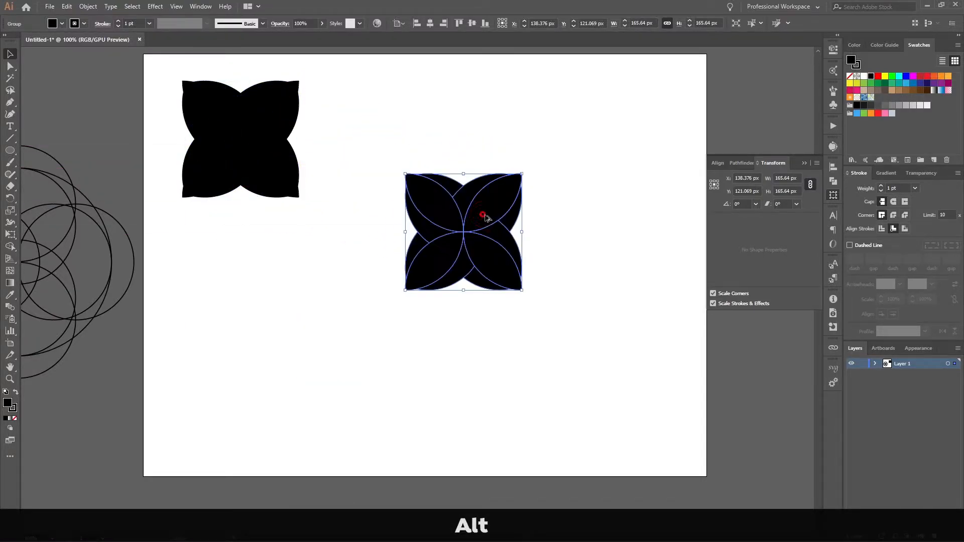
left_click(606, 219)
scroll(562, 229, "right", 2)
scroll(528, 236, "up", 1)
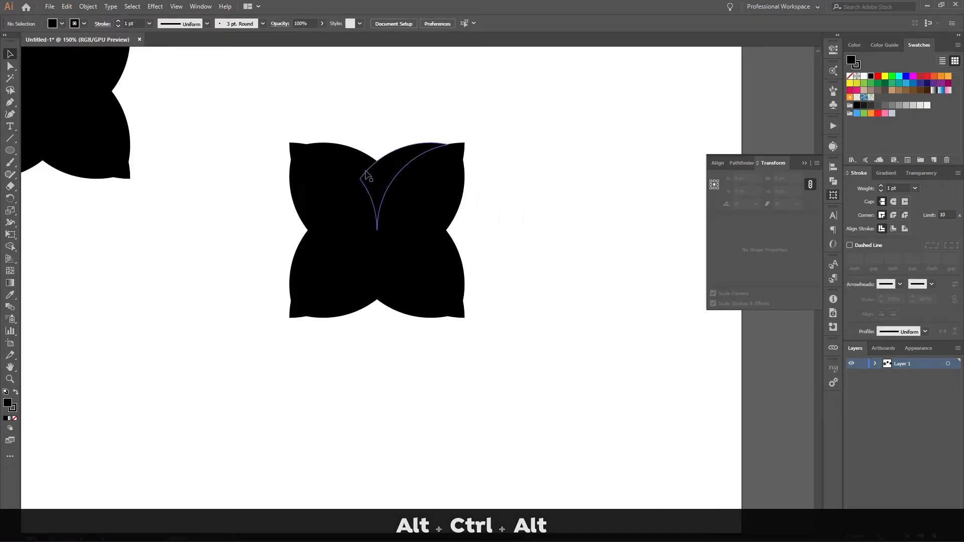
Offset the duplicate flower's paths by -3 px with mitered joins and move the inset shapes below and right of the original
left_click_drag(211, 100, 592, 426)
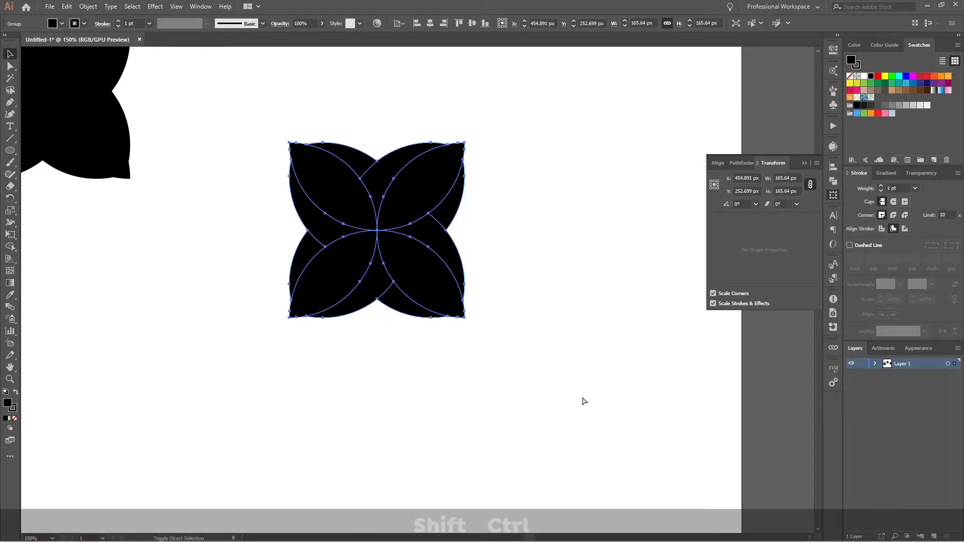
key("ctrl+shift+9")
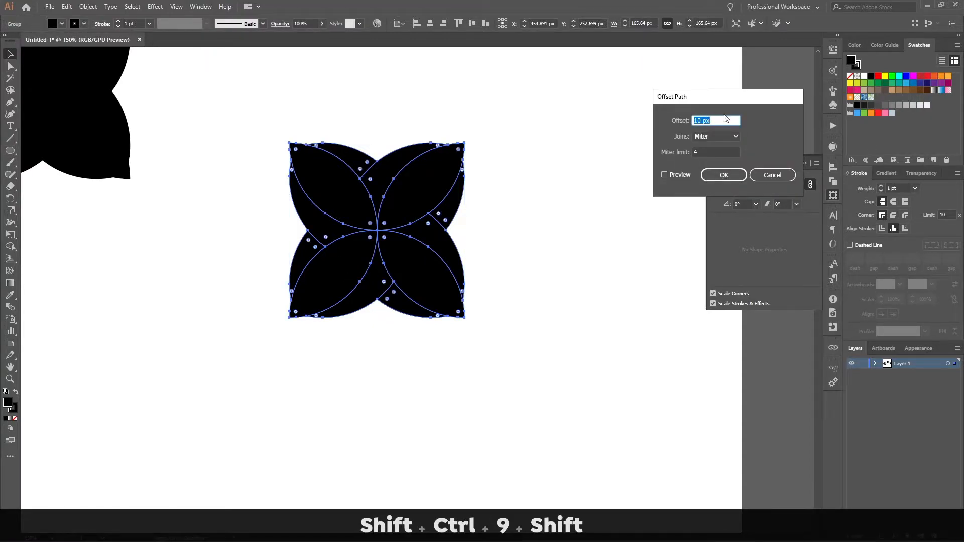
left_click(683, 174)
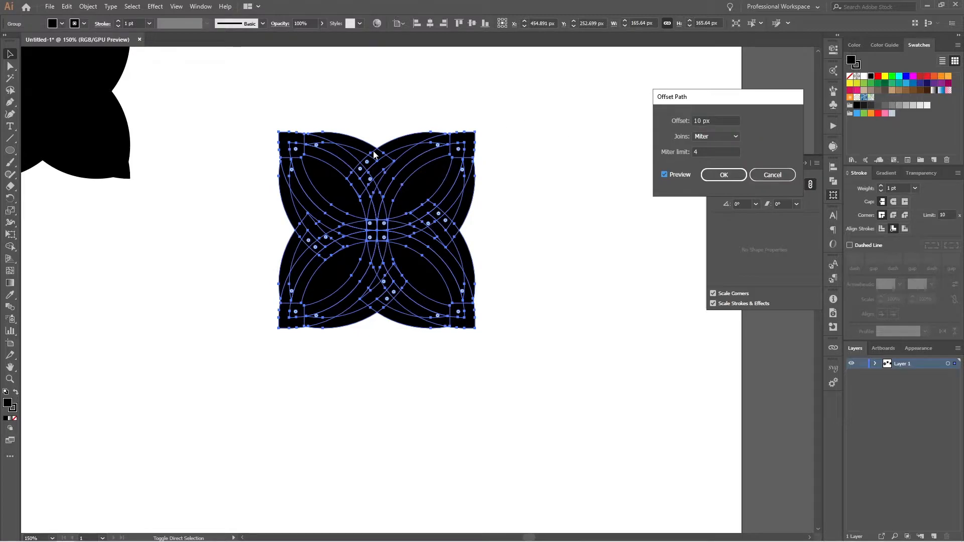
left_click(724, 120)
type("0")
key("Down")
key("Down")
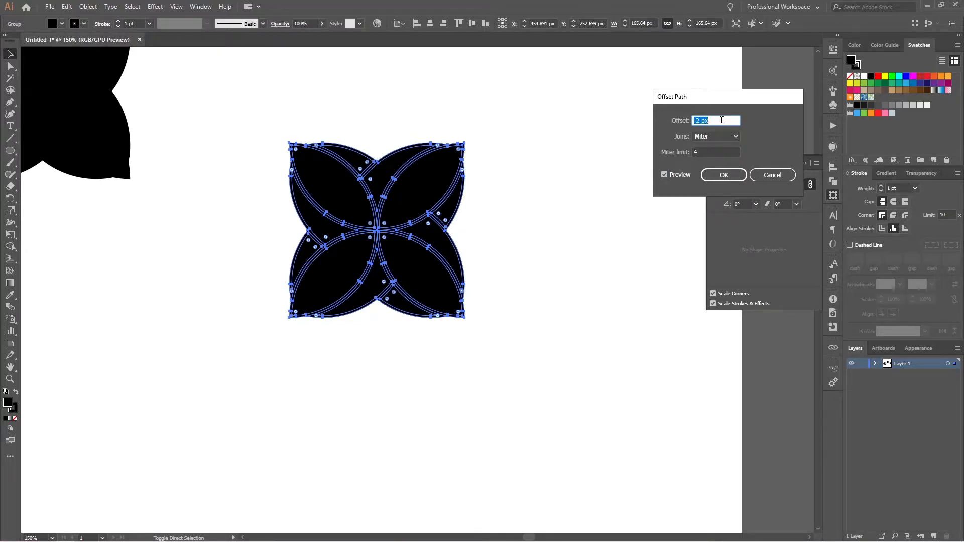
key("Down")
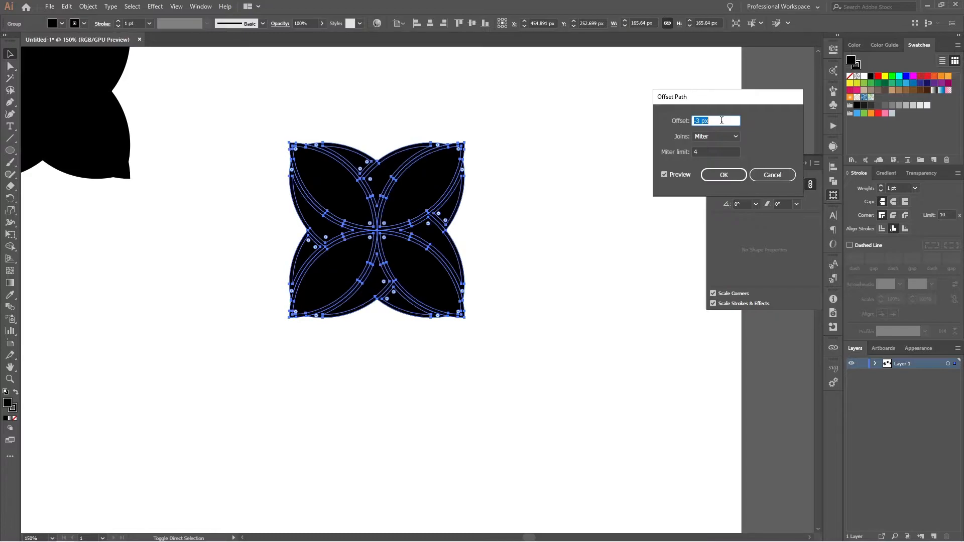
left_click(723, 174)
left_click_drag(427, 216, 519, 422)
left_click(568, 262)
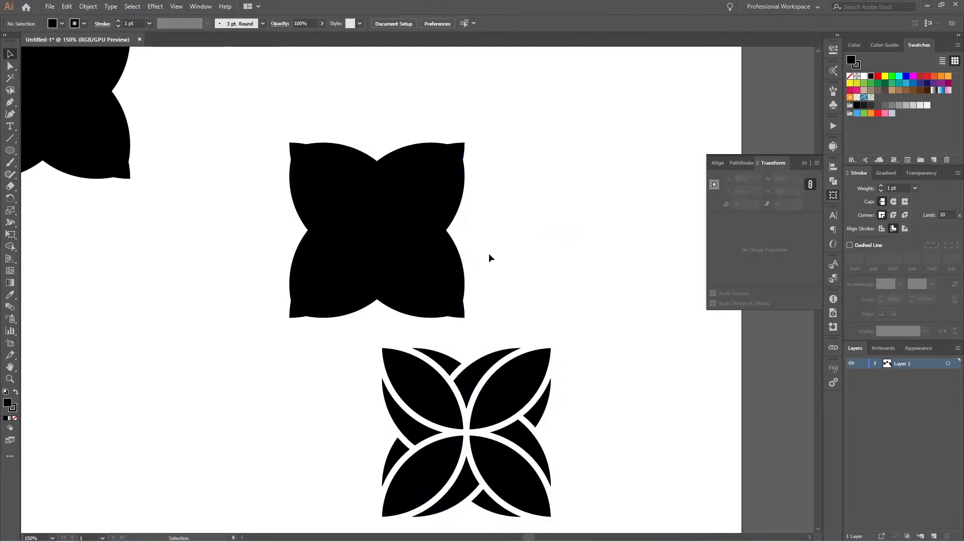
Select the duplicate flower with its inset shapes and ungroup everything down to individual paths
left_click(445, 269)
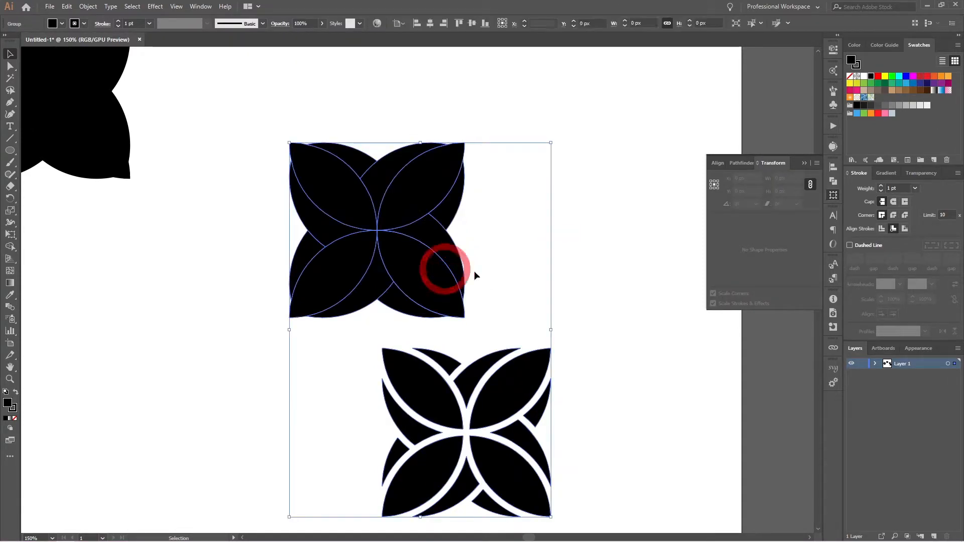
left_click(562, 282)
left_click_drag(519, 109, 251, 328)
right_click(366, 292)
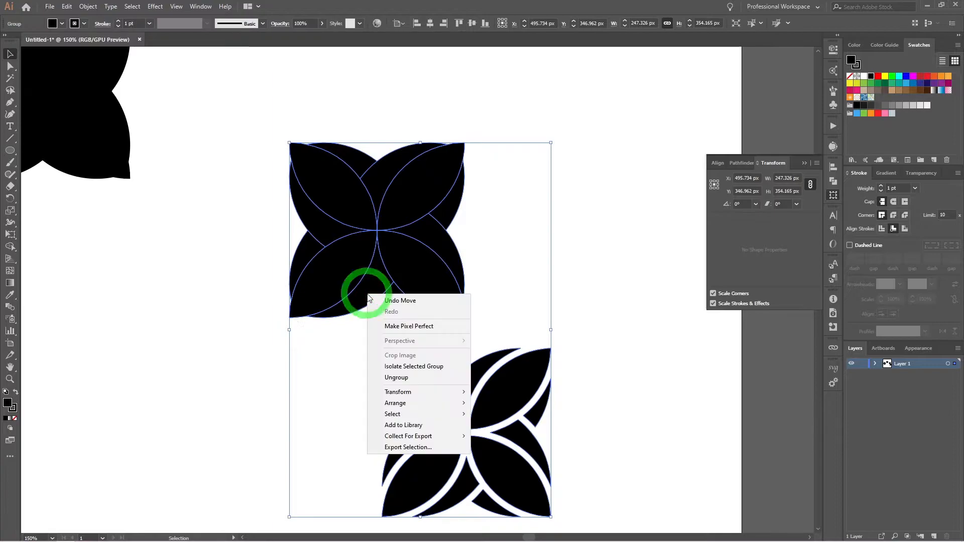
left_click(397, 379)
left_click(492, 292)
left_click(449, 311)
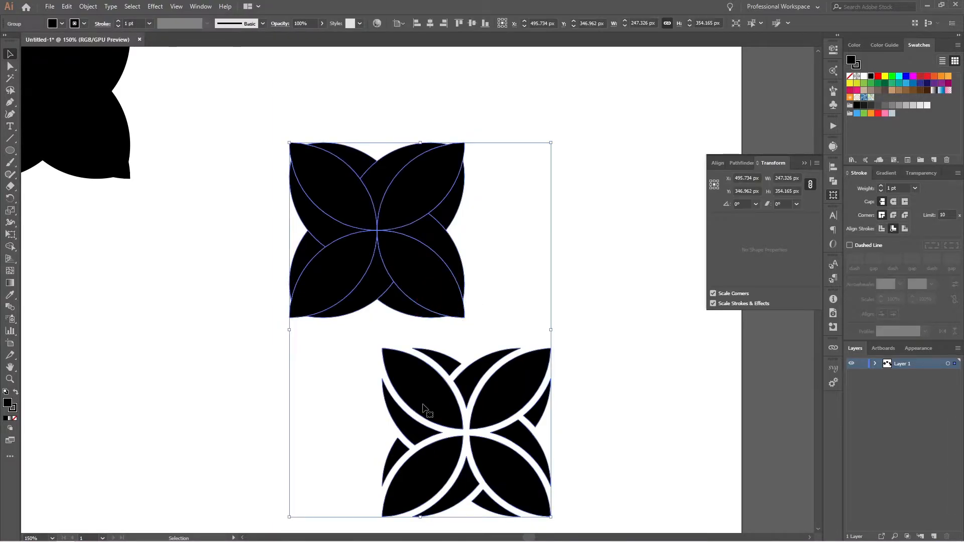
key("ctrl+shift+g")
scroll(590, 361, "down", 5)
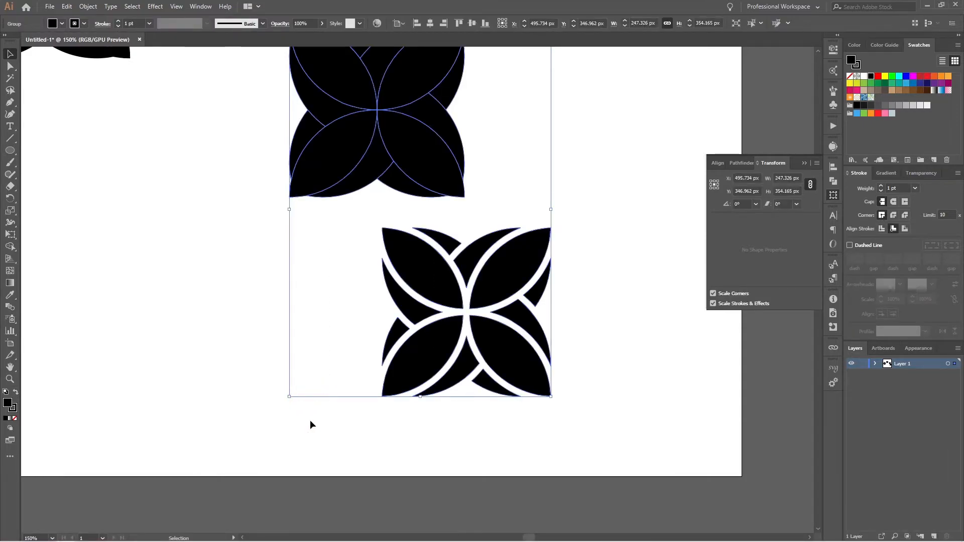
key("ctrl+shift+g")
key("ctrl+shift+g")
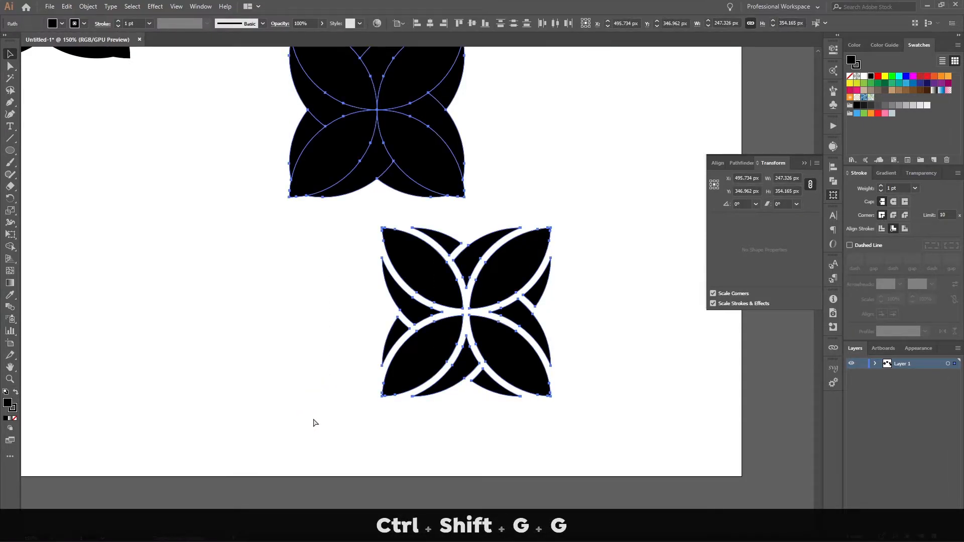
Ungroup any remaining nested groups in the selected flower artwork and deselect it
key("ctrl+shift+g")
key("ctrl+shift+g")
key("ctrl+shift+g")
key("ctrl+shift+g")
key("ctrl+shift+g")
key("ctrl+shift+g")
left_click(655, 354)
left_click(506, 276)
left_click(643, 276)
scroll(616, 278, "down", 1)
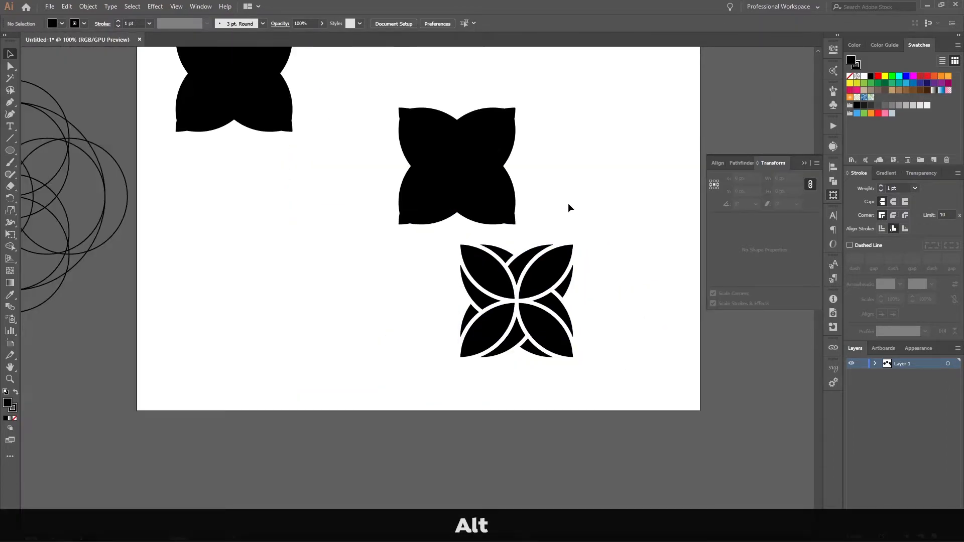
Delete the solid duplicate flower in the middle and group the gapped inset shapes
left_click_drag(555, 112, 374, 223)
key("Delete")
left_click_drag(618, 217, 368, 405)
key("ctrl+g")
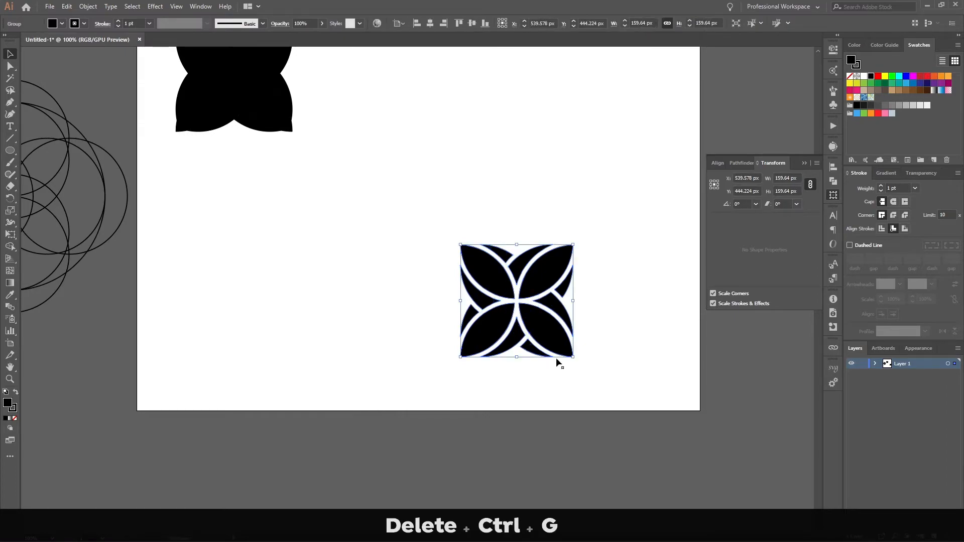
Scale the gapped flower logo down to about 102 px high and place it beside the solid black flower
left_click(589, 348)
scroll(616, 336, "down", 1)
scroll(573, 354, "up", 1)
left_click_drag(584, 334, 485, 176)
scroll(486, 177, "down", 1)
left_click_drag(508, 139, 442, 240)
left_click(482, 293)
left_click(409, 282)
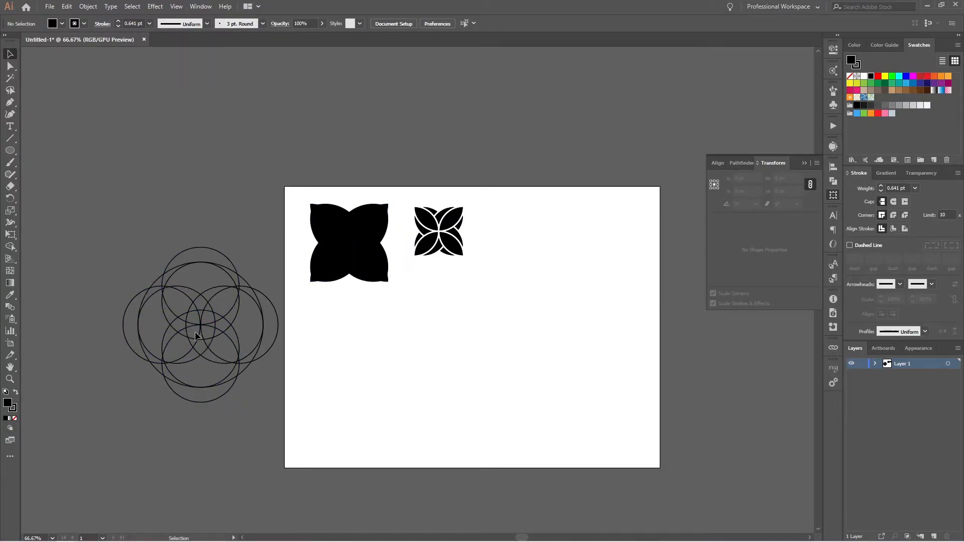
Delete the circle grid beside the artboard and the solid black flower
left_click_drag(127, 229, 277, 448)
key("Delete")
left_click(409, 349)
key("Delete")
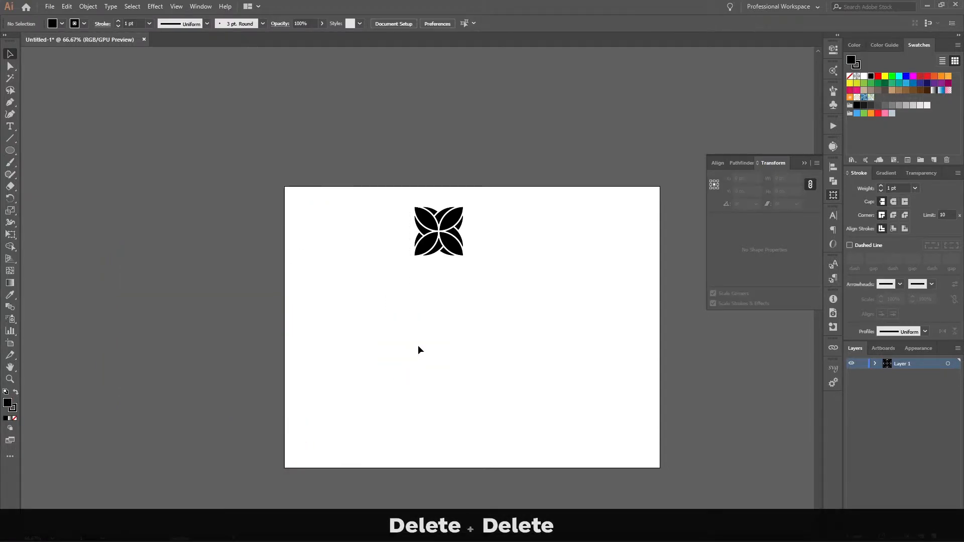
Move the flower logo into the artboard's upper-left corner and deselect it
left_click(465, 231)
key("ctrl+z")
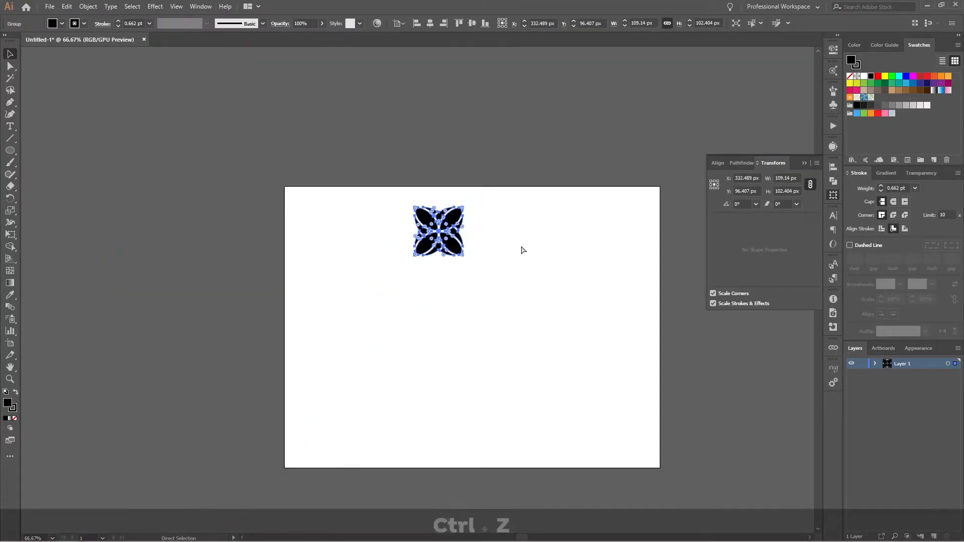
left_click(517, 243)
left_click(442, 247)
left_click_drag(455, 246, 337, 230)
left_click(380, 284)
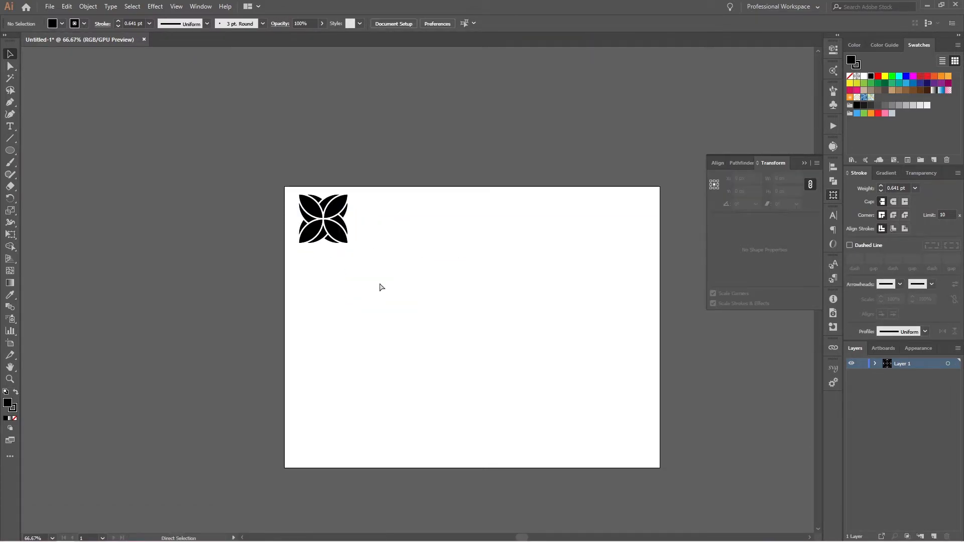
Draw an upright rectangle about 62 by 140 px near the artboard's middle and remove its fill
key("ctrl+0")
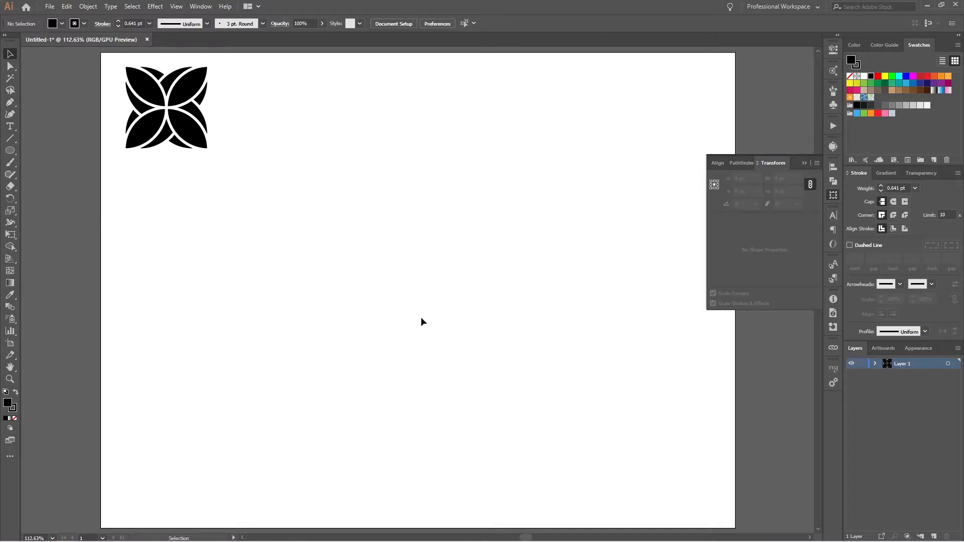
key("m")
left_click_drag(369, 219, 417, 331)
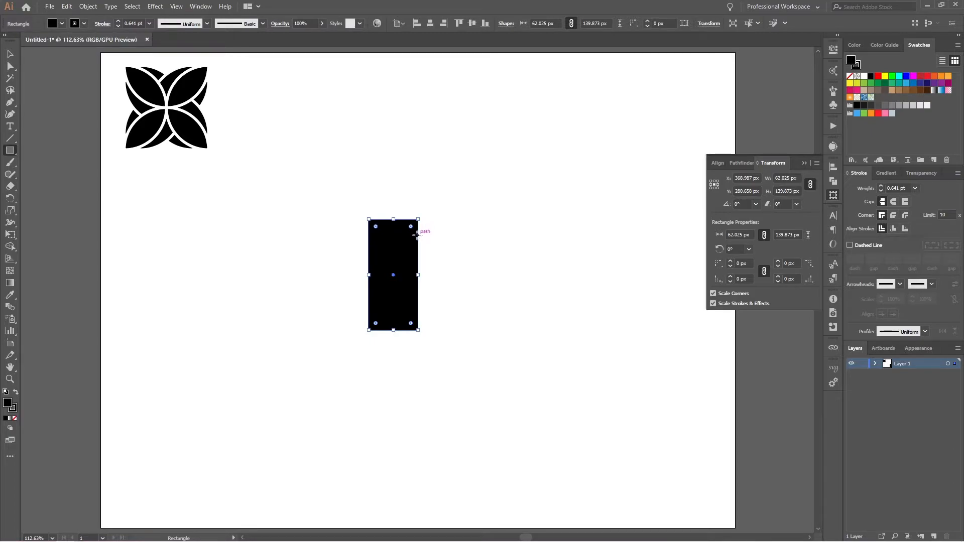
key("shift+x")
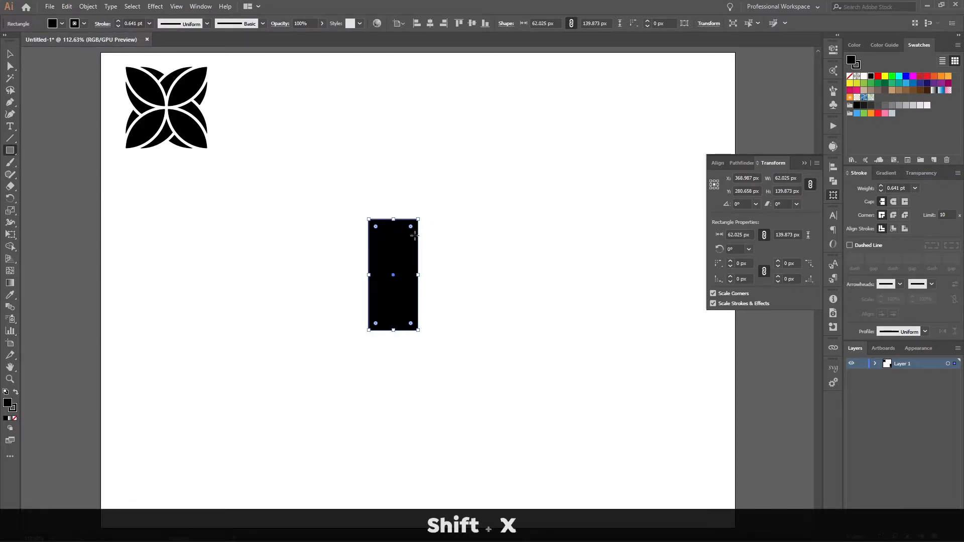
left_click(10, 53)
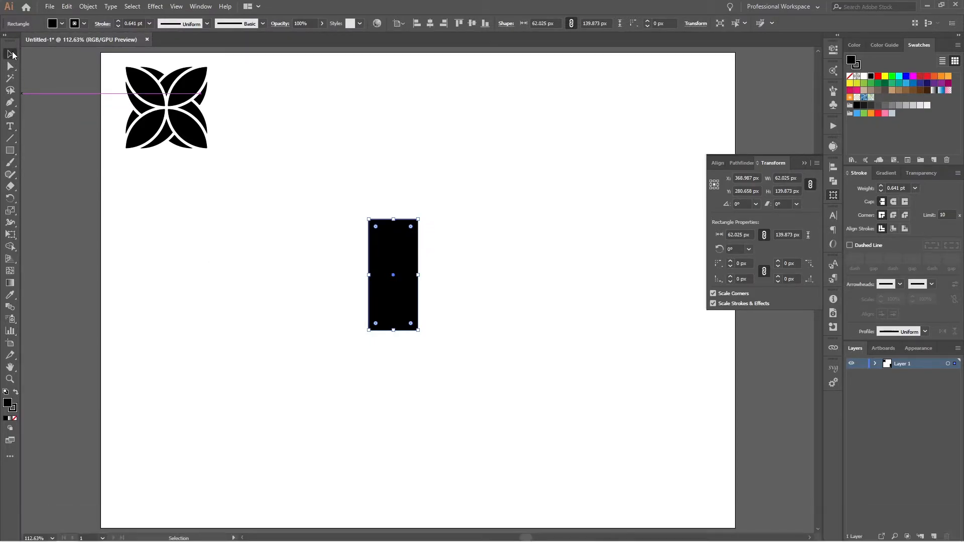
left_click(62, 24)
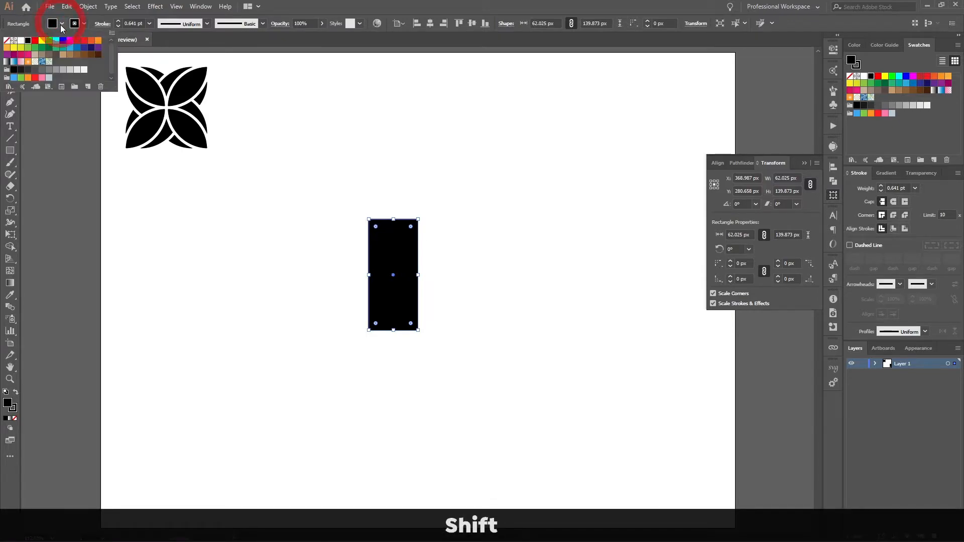
left_click(7, 40)
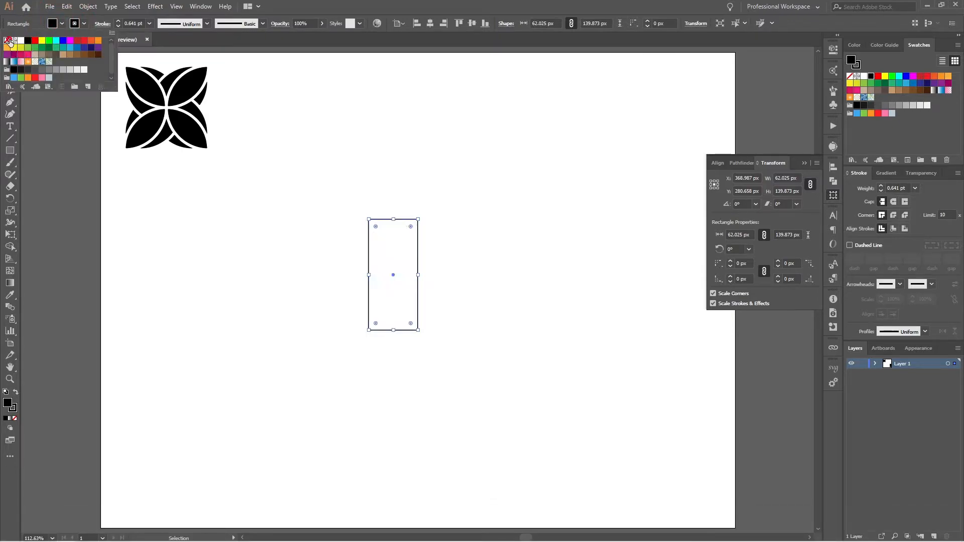
left_click(358, 117)
Give the rectangle a 13 pt stroke and round its corners fully into a pill-shaped outline
left_click(119, 22)
left_click(118, 22)
left_click(118, 22)
left_click(118, 22)
left_click(118, 22)
left_click(119, 22)
left_click(119, 22)
left_click(118, 23)
left_click(119, 22)
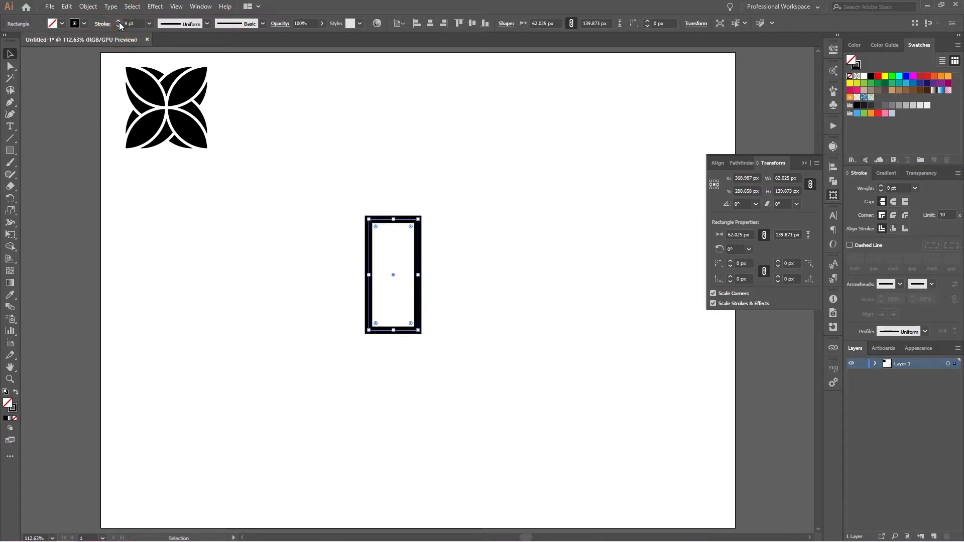
left_click(118, 22)
left_click(119, 22)
left_click(119, 22)
left_click(119, 22)
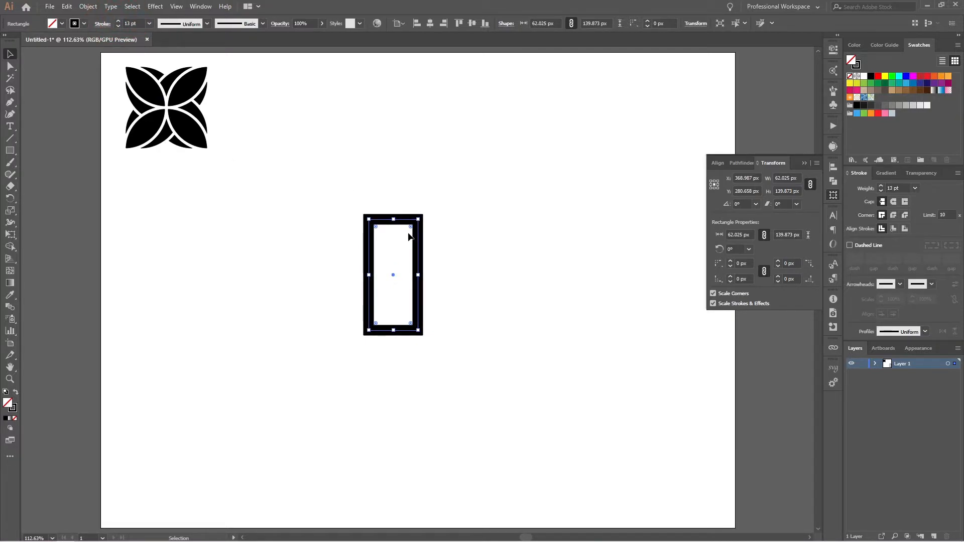
left_click_drag(411, 229, 390, 296)
left_click(470, 266)
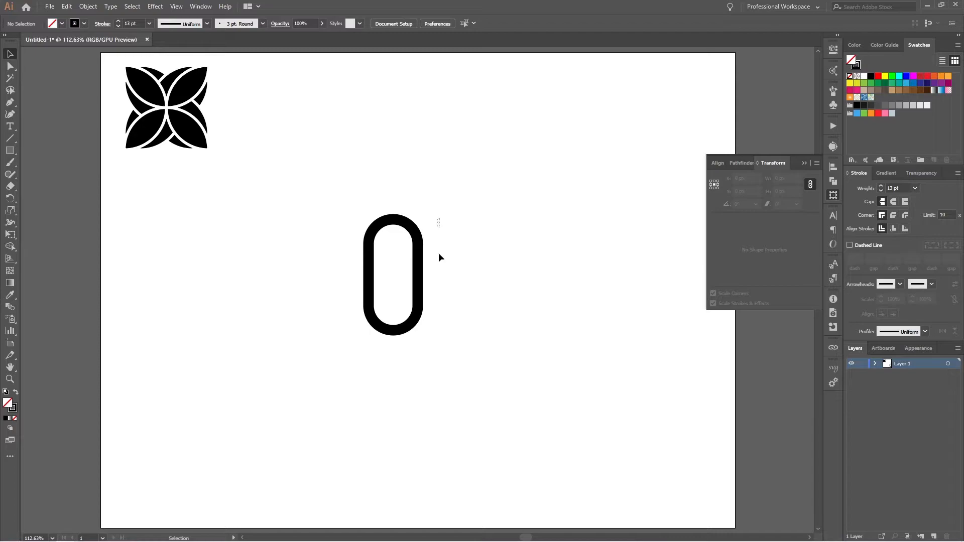
Set the pill outline's stroke weight to 19 pt
left_click_drag(440, 236, 383, 344)
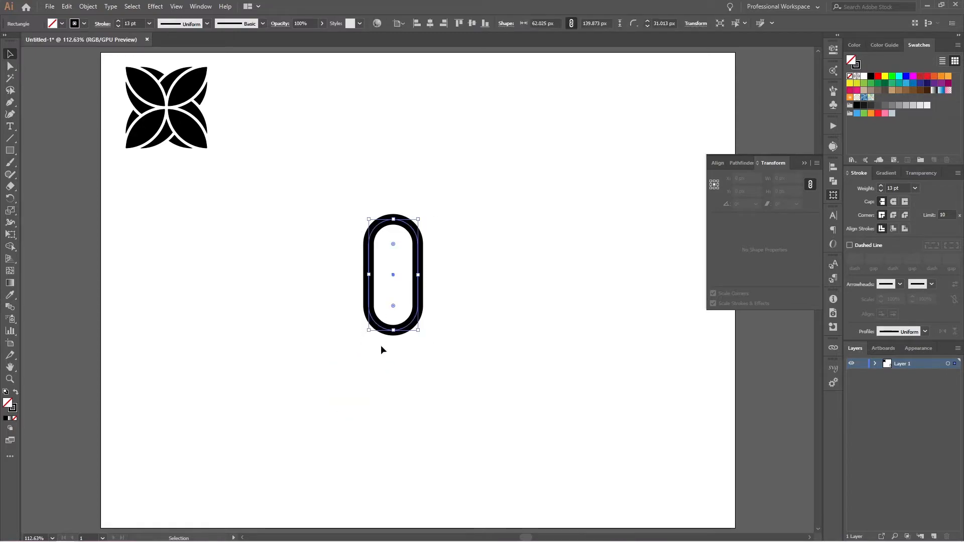
left_click(118, 22)
left_click(117, 22)
left_click(117, 22)
left_click(118, 21)
left_click(118, 22)
left_click(117, 22)
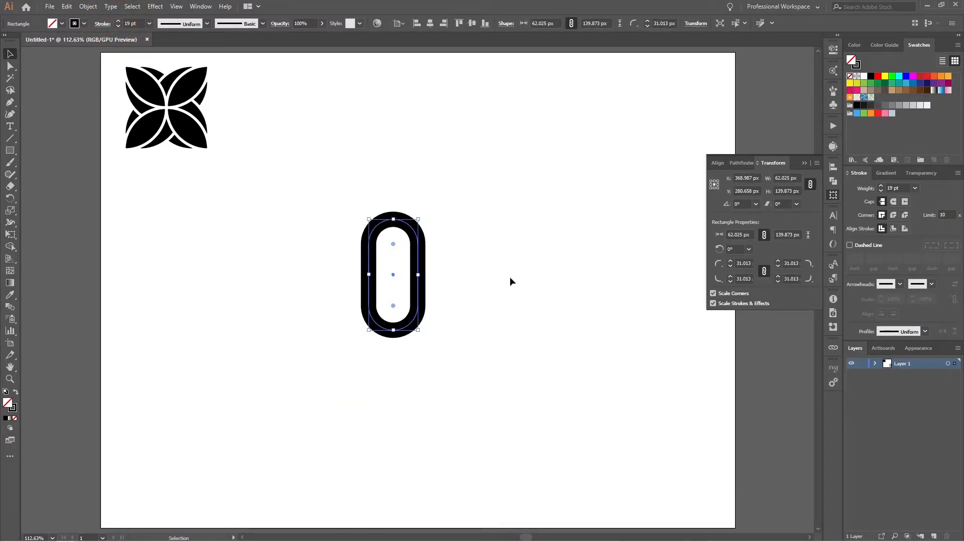
Duplicate the pill outline and shift the overlapping copy about 14 px to the right of the original
left_click(448, 364)
left_click(420, 318)
left_click_drag(416, 322, 425, 324)
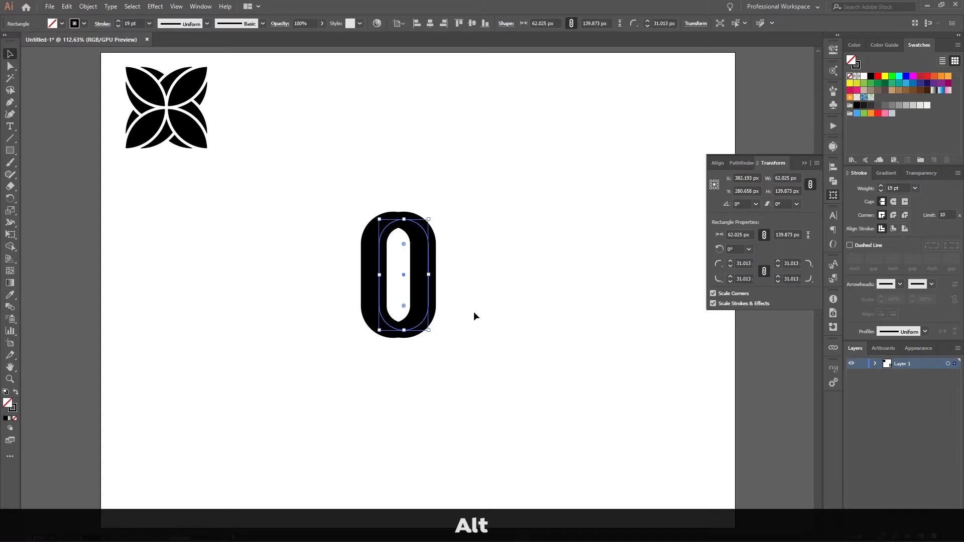
left_click_drag(430, 312, 435, 314)
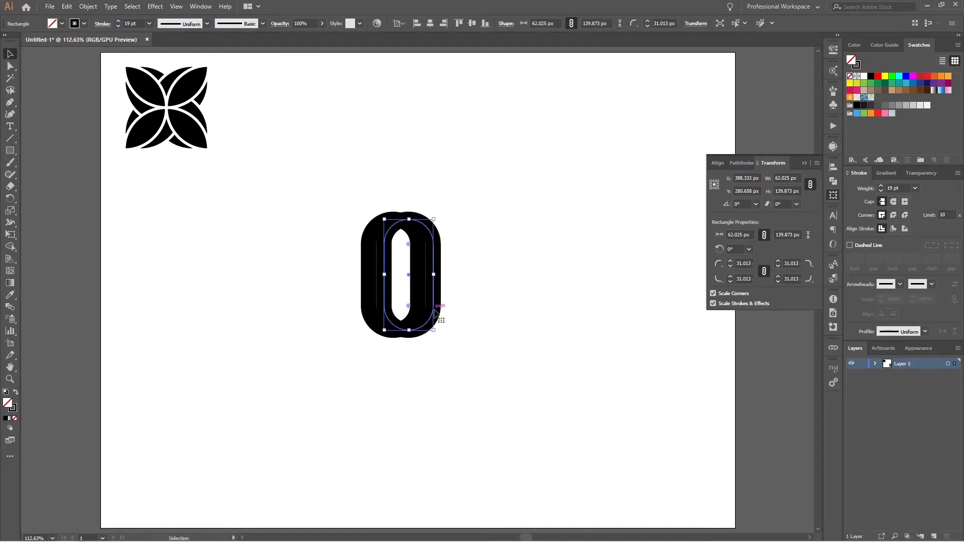
left_click_drag(433, 291, 429, 299)
left_click(453, 292)
left_click(428, 297)
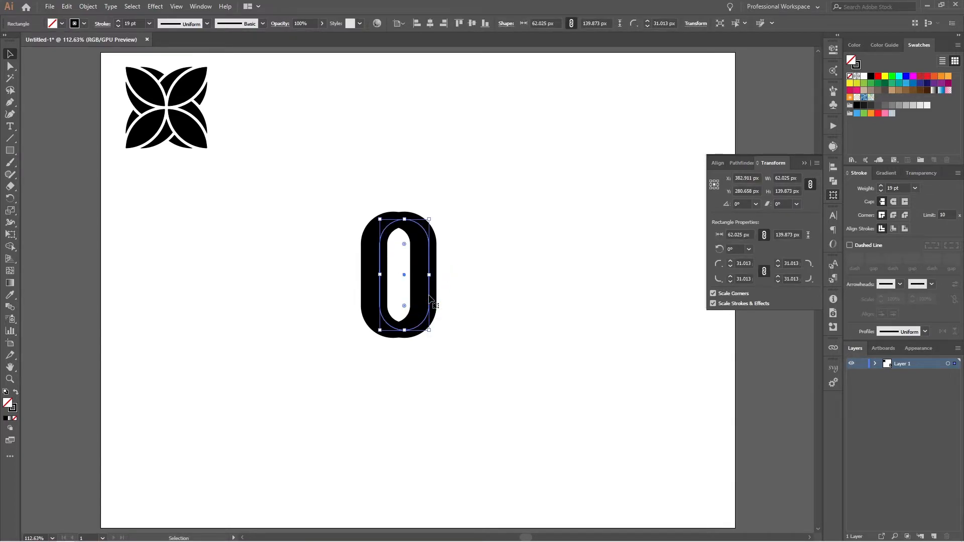
Expand the pill copy's fill and stroke into a shape and nudge it slightly right
left_click(88, 7)
left_click(121, 112)
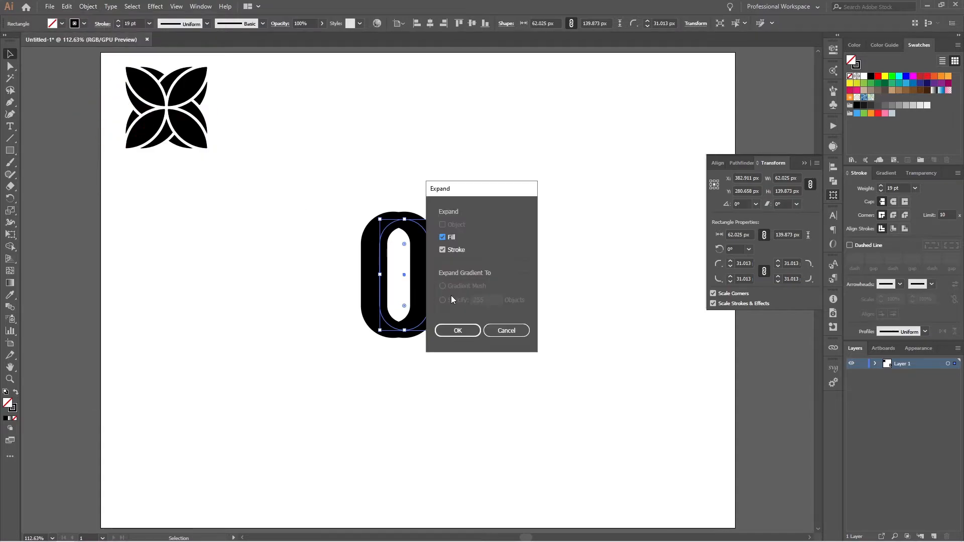
left_click(464, 328)
mouse_move(427, 276)
left_mouse_down()
mouse_move(452, 275)
mouse_move(429, 276)
left_mouse_up()
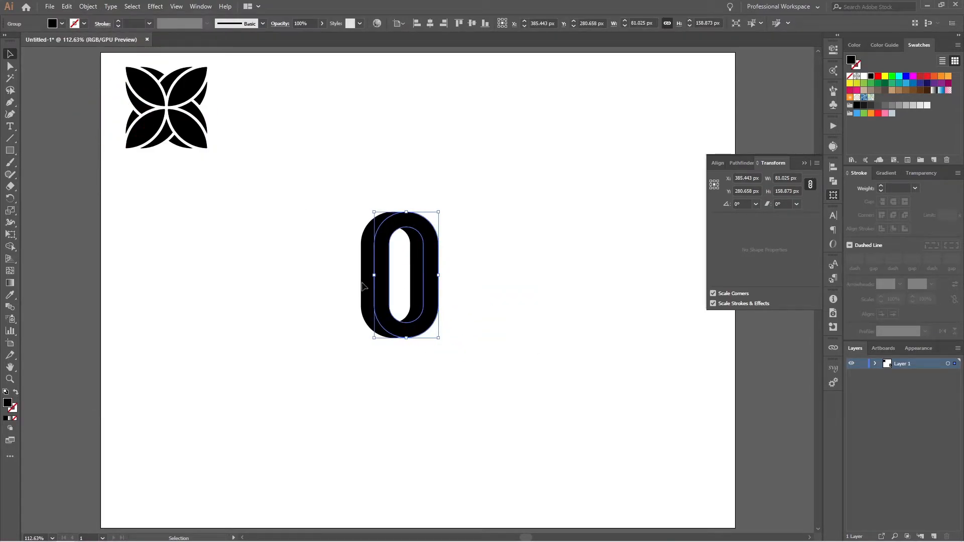
Set one pill aside beyond the artboard's left edge and overlap two expanded pills, offset about 14 px horizontally
left_click(361, 282)
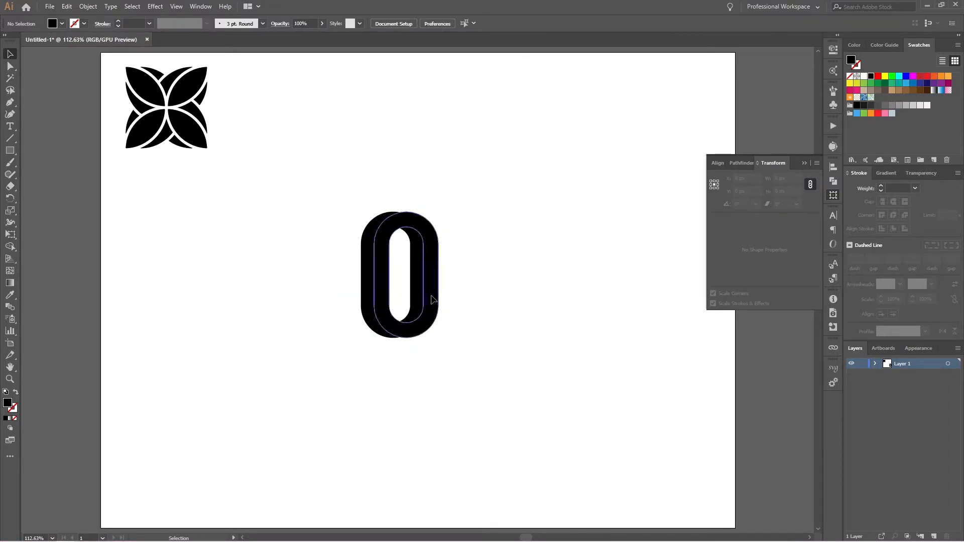
left_click_drag(429, 296, 559, 291)
left_click_drag(416, 300, 87, 305)
left_click(385, 294)
left_click_drag(543, 328, 420, 327)
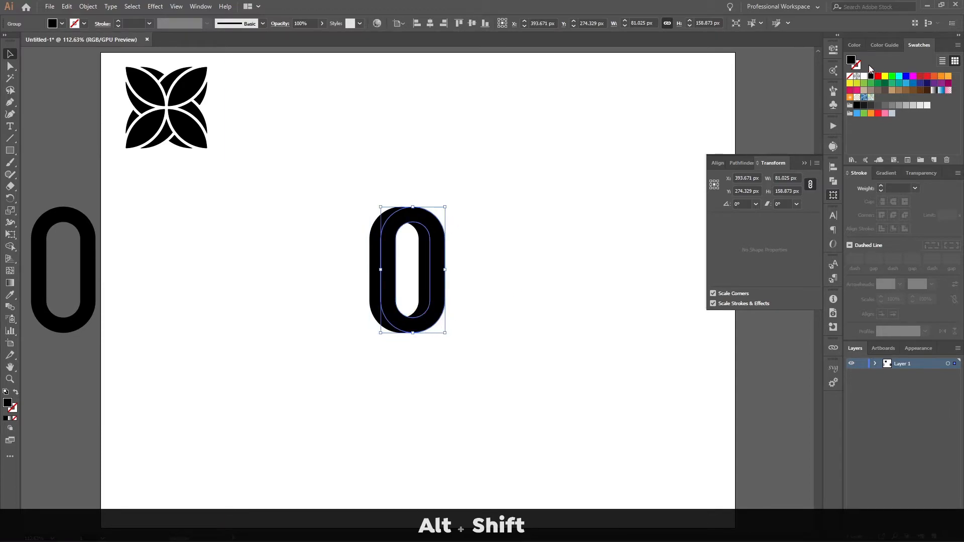
Try a 6 pt white stroke on the front pill to separate it from the one behind
left_click(119, 22)
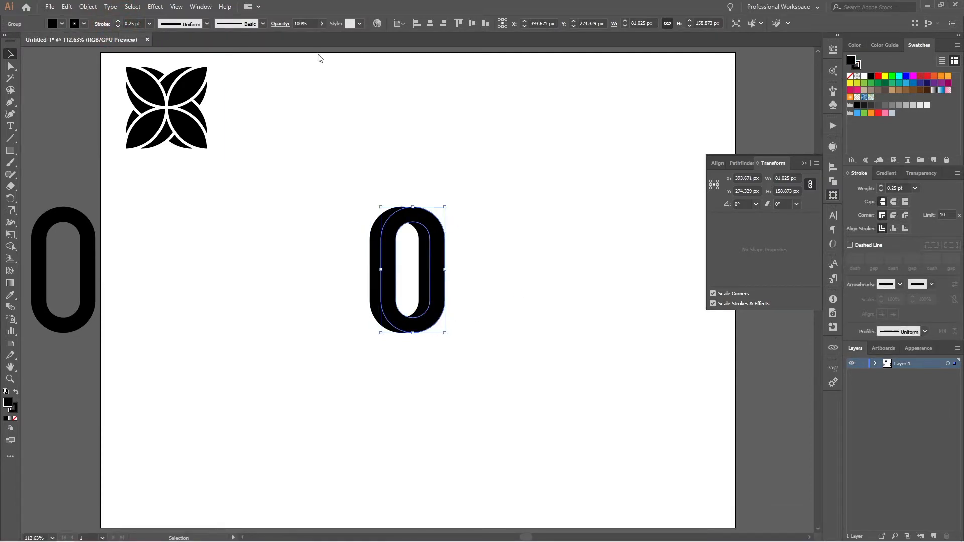
left_click(863, 76)
left_click(119, 21)
left_click(119, 21)
left_click(118, 21)
left_click(119, 21)
left_click(119, 21)
left_click(118, 21)
left_click(280, 221)
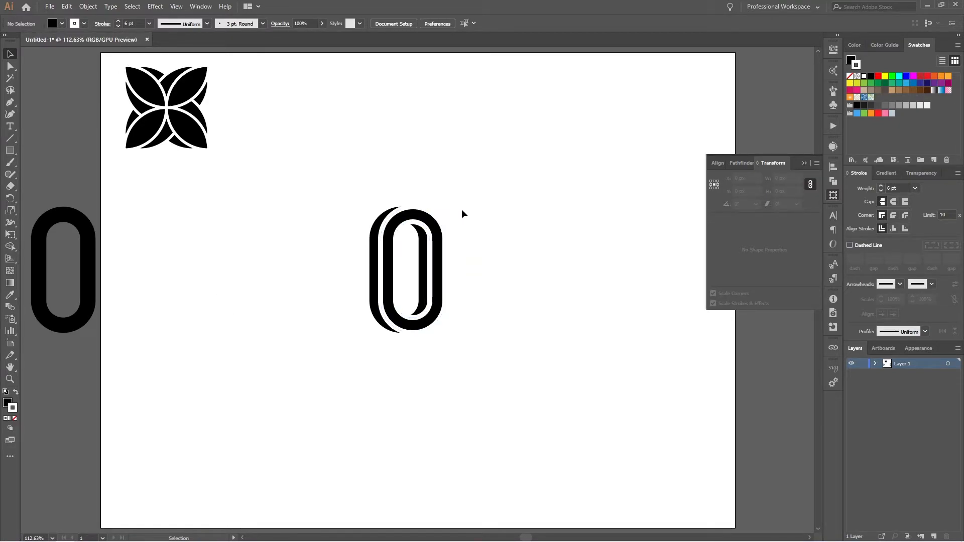
left_click(400, 299)
left_click(504, 236)
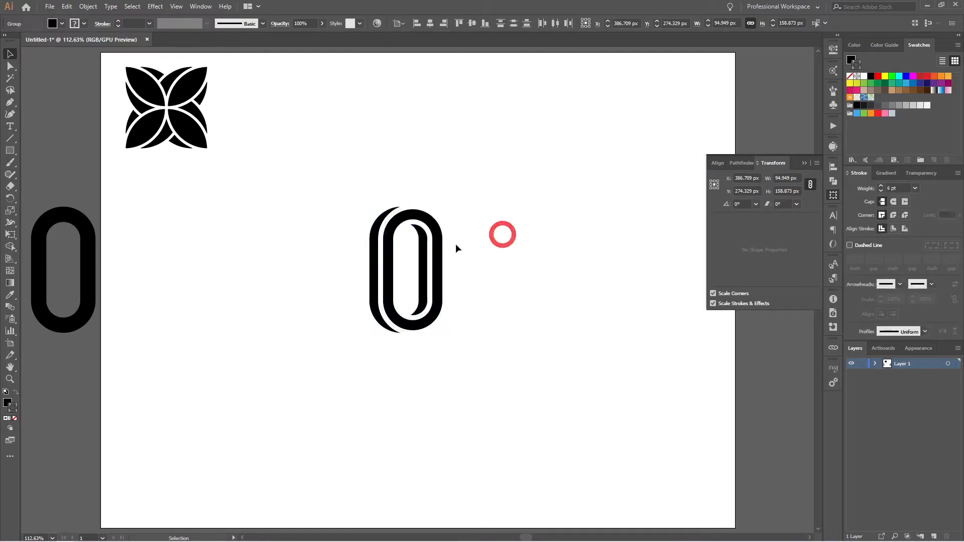
Remove the white stroke from the front pill
left_click(420, 210)
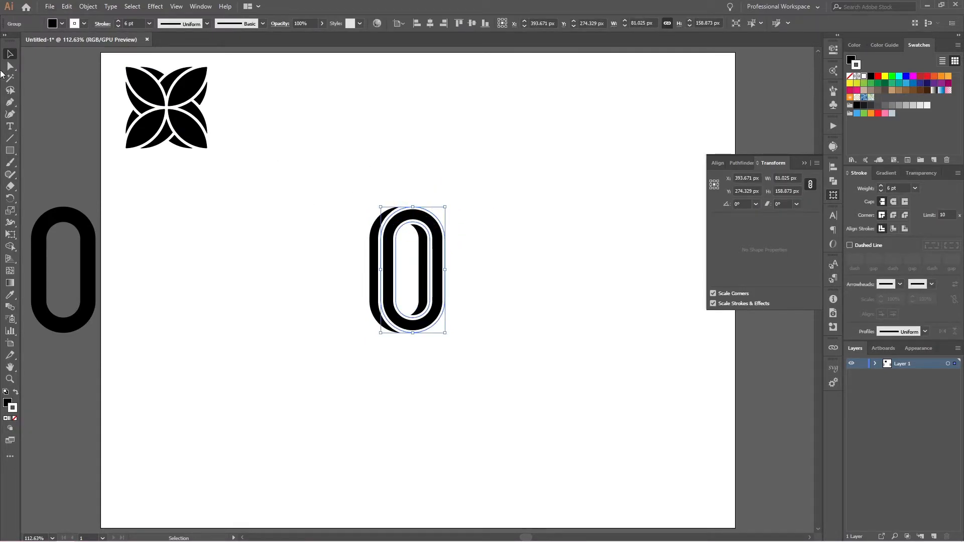
left_click(84, 23)
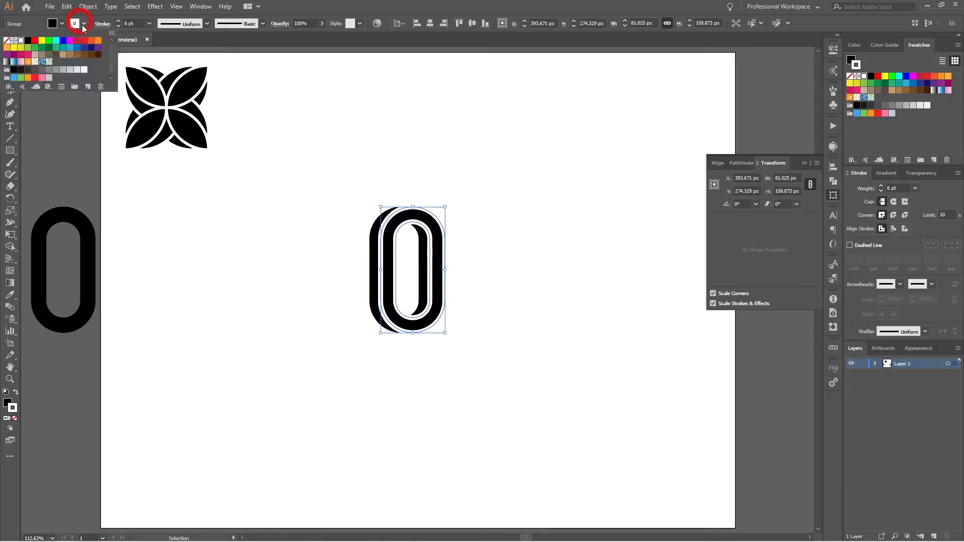
left_click(6, 40)
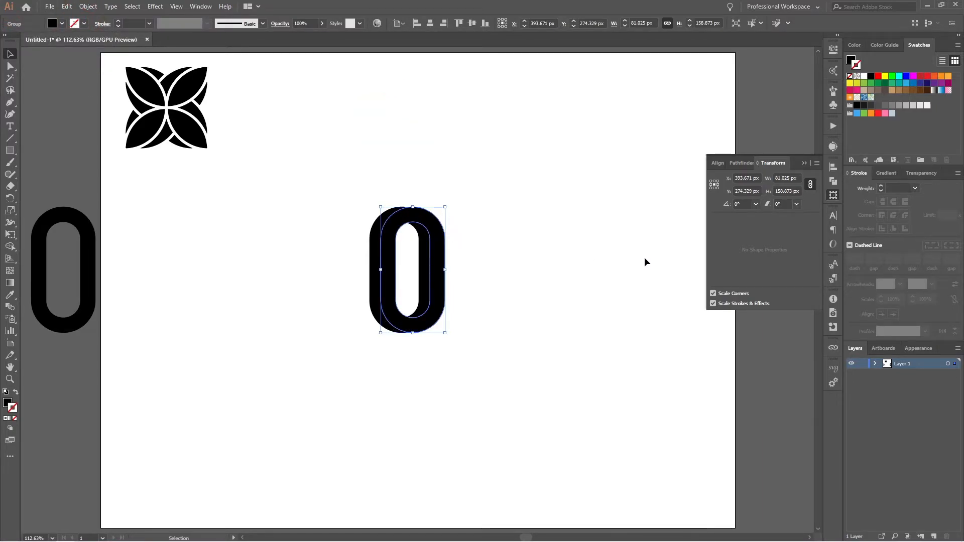
Offset the front pill's path by 3 px with mitered joins and fill the offset shape white
key("ctrl+shift+9")
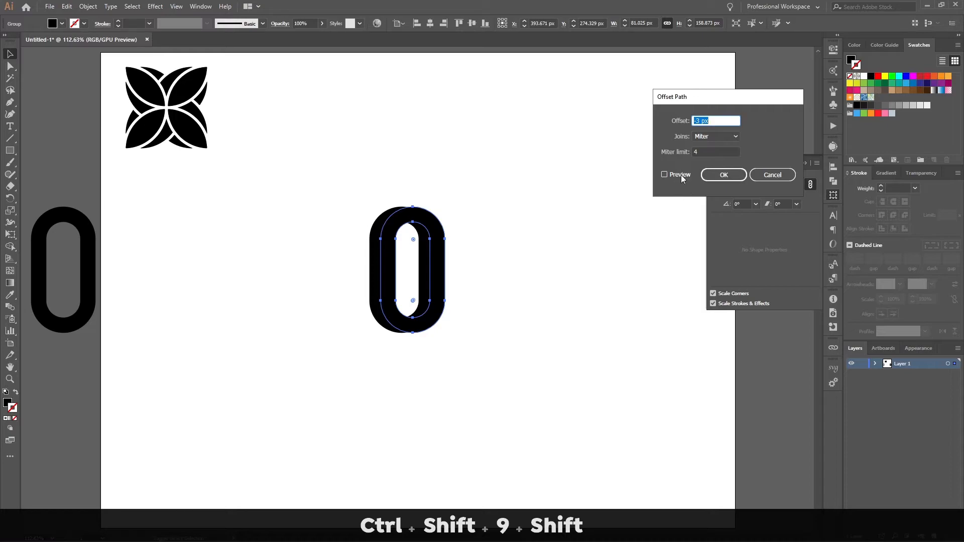
left_click(664, 174)
key("BackSpace")
type("3")
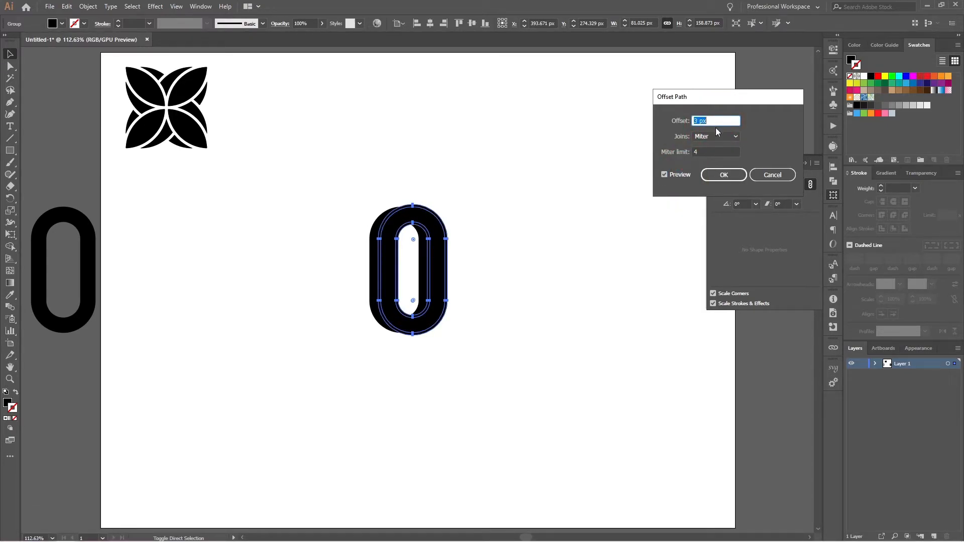
left_click(723, 176)
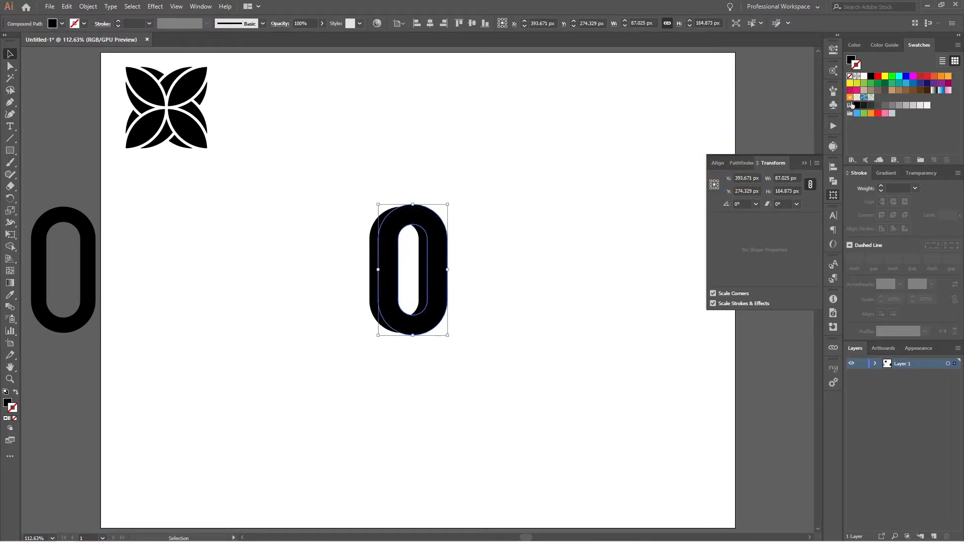
left_click(864, 76)
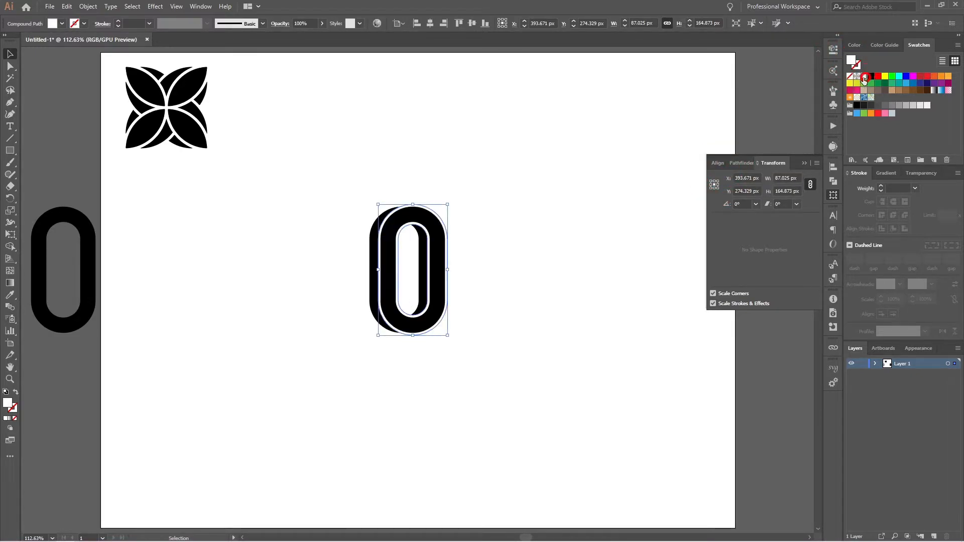
left_click(511, 240)
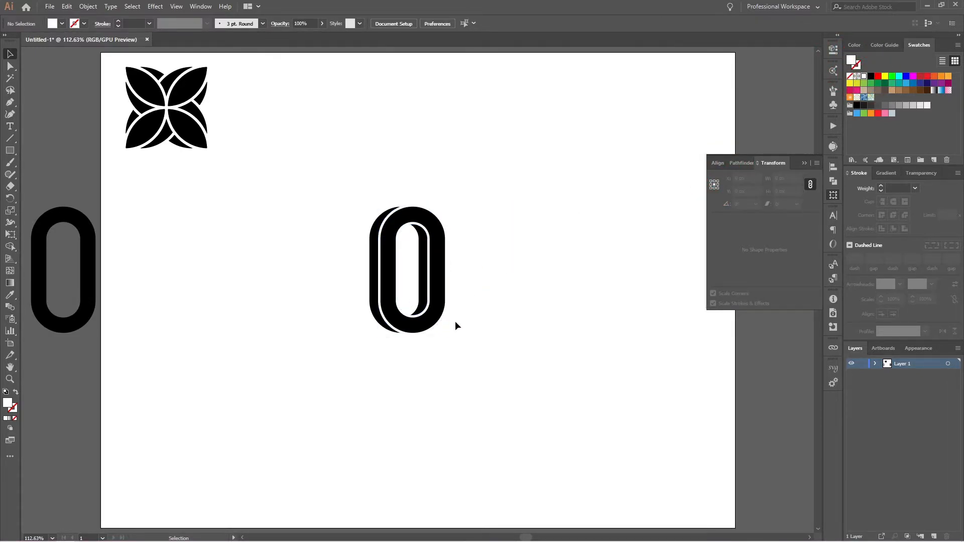
Ungroup the white offset shape from the front pill
left_click(410, 206)
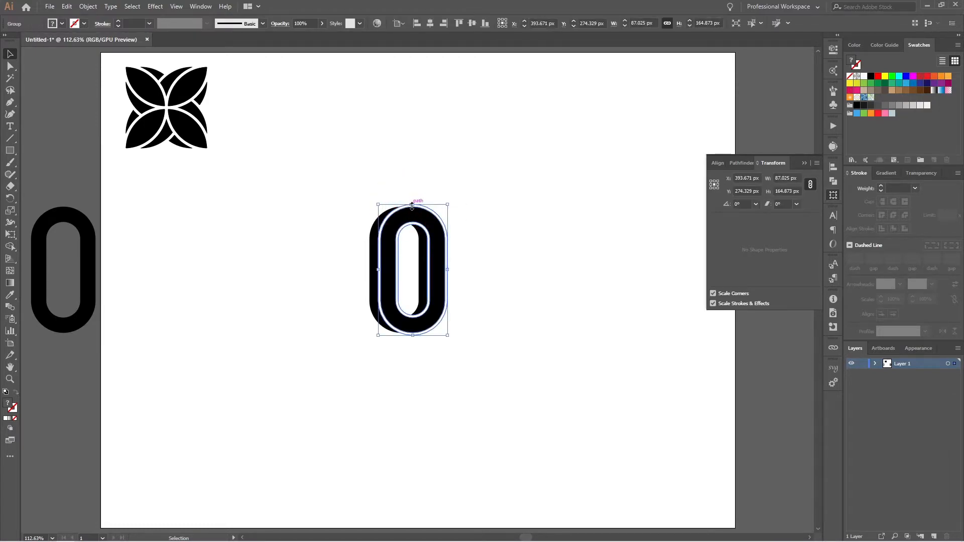
left_click(565, 194)
left_click(434, 218)
right_click(438, 258)
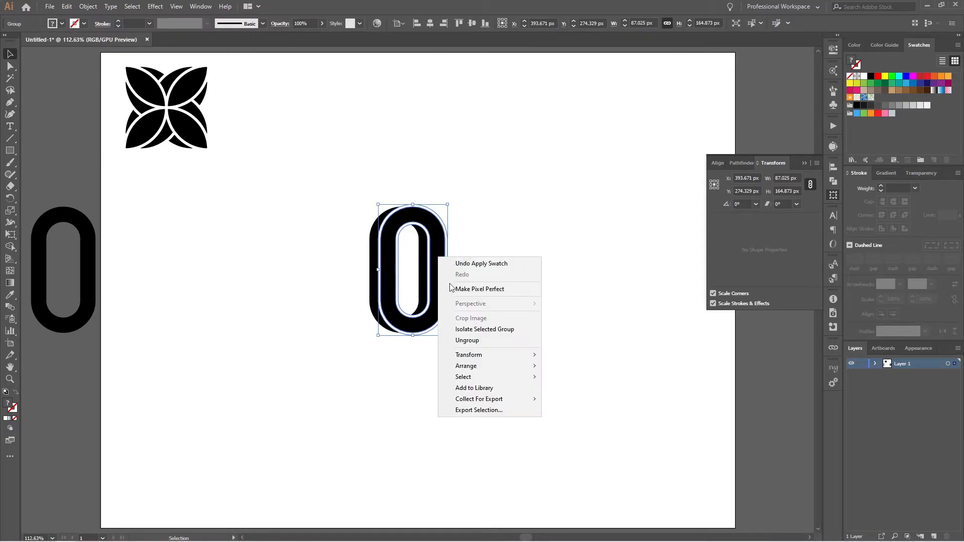
left_click(480, 340)
left_click(521, 281)
Subtract the white offset shape from the back pill with Minus Front to cut a real gap
scroll(351, 189, "up", 4)
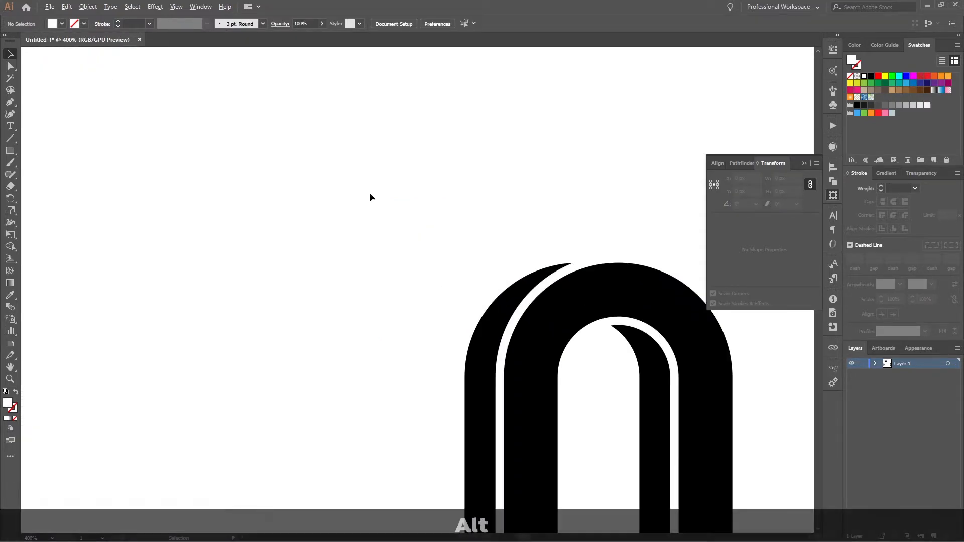
left_click(555, 279)
left_click(484, 337, "shift")
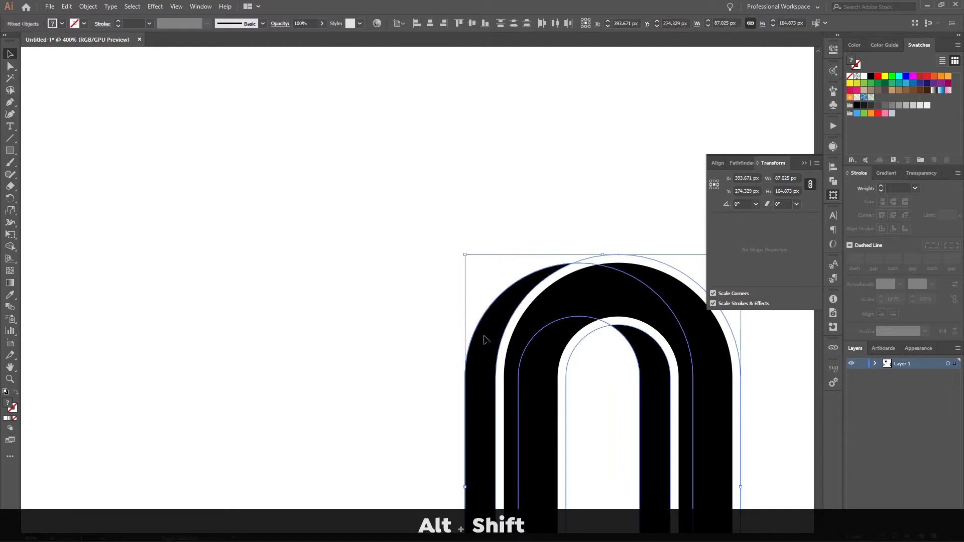
scroll(486, 338, "down", 2)
scroll(503, 350, "right", 1)
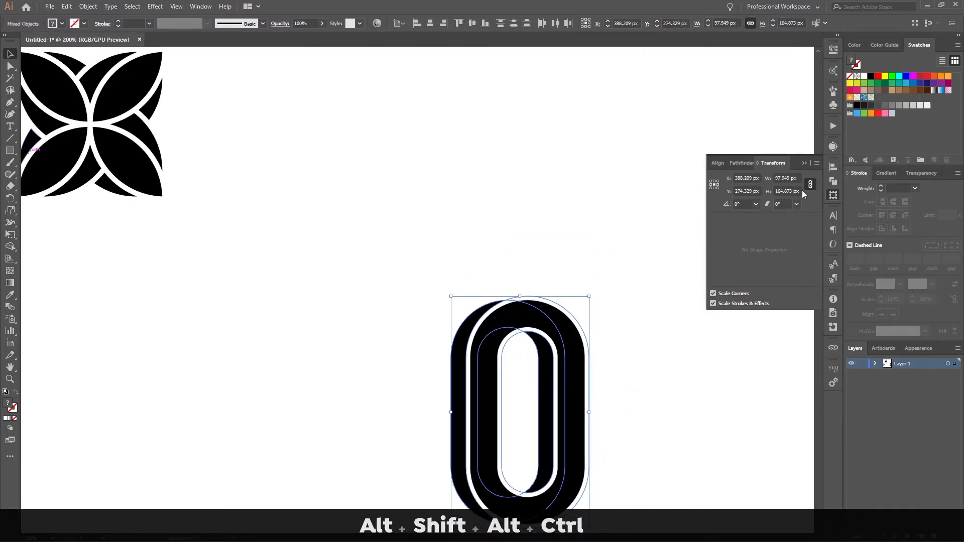
left_click(833, 181)
left_click(734, 190)
left_click(652, 243)
Combine the front pill and the trimmed back pill into one object with Unite
scroll(609, 302, "down", 2)
scroll(607, 309, "right", 1)
scroll(608, 306, "down", 2)
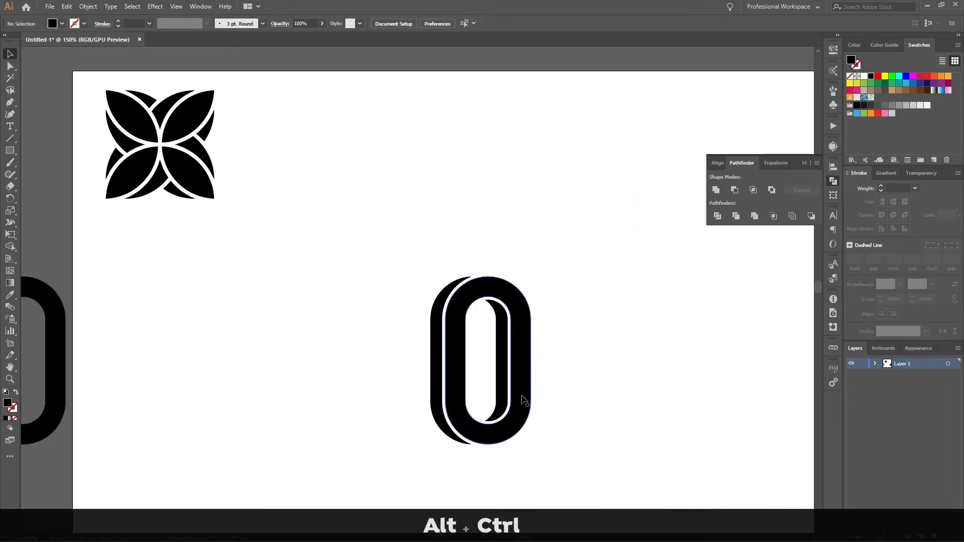
left_click(522, 396)
scroll(572, 377, "down", 3)
scroll(563, 344, "down", 1)
left_click(576, 328)
left_click_drag(581, 269, 432, 428)
scroll(489, 399, "down", 2)
left_click_drag(504, 382, 545, 339)
left_click(513, 134)
left_click(715, 190)
left_click(572, 342)
Rotate the combined pill 45° clockwise and set a copy aside beyond the artboard's left edge
scroll(505, 385, "up", 3)
left_click_drag(534, 215, 610, 306)
scroll(535, 313, "down", 2)
left_click_drag(529, 321, 238, 310)
scroll(541, 324, "up", 2)
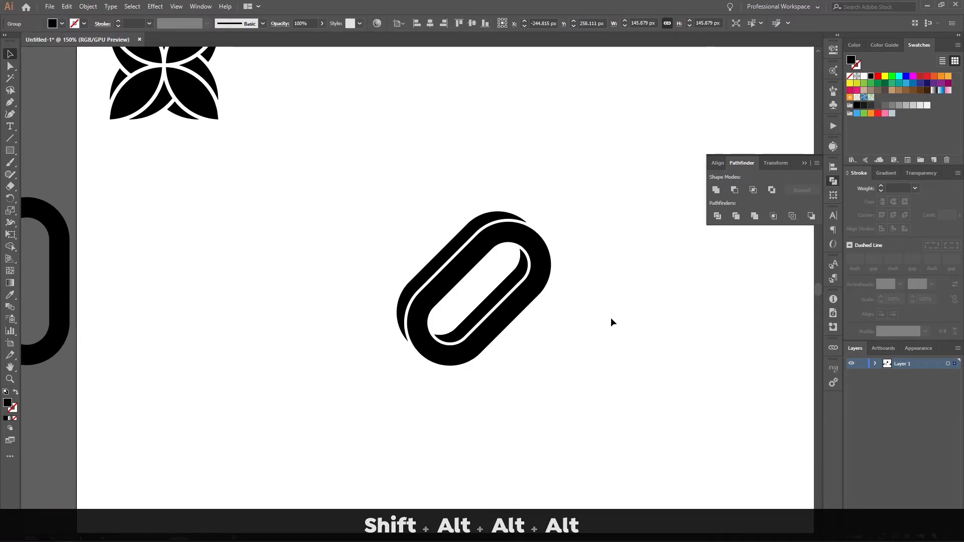
Duplicate the tilted pill in place and rotate the copy 90° to form a four-lobed knot
left_click(526, 310)
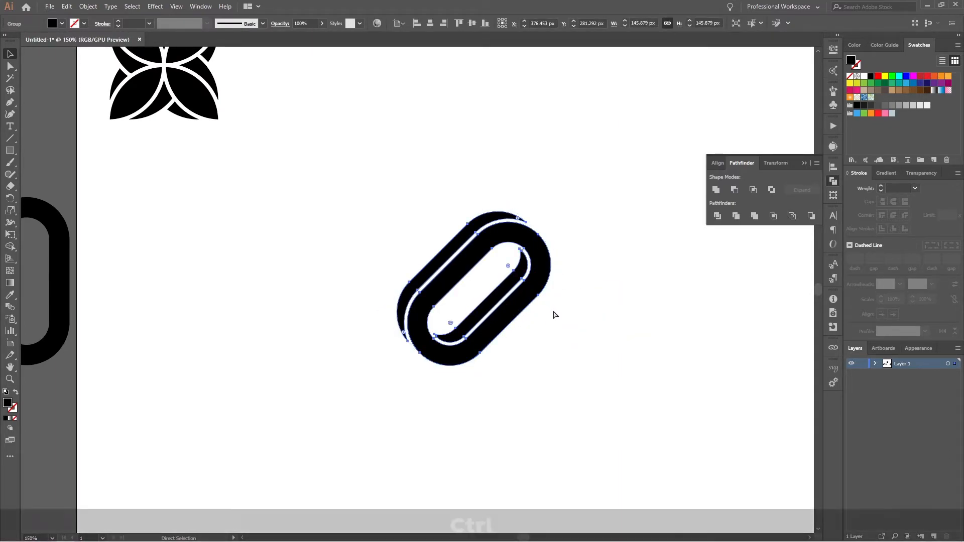
key("ctrl+c")
key("ctrl+f")
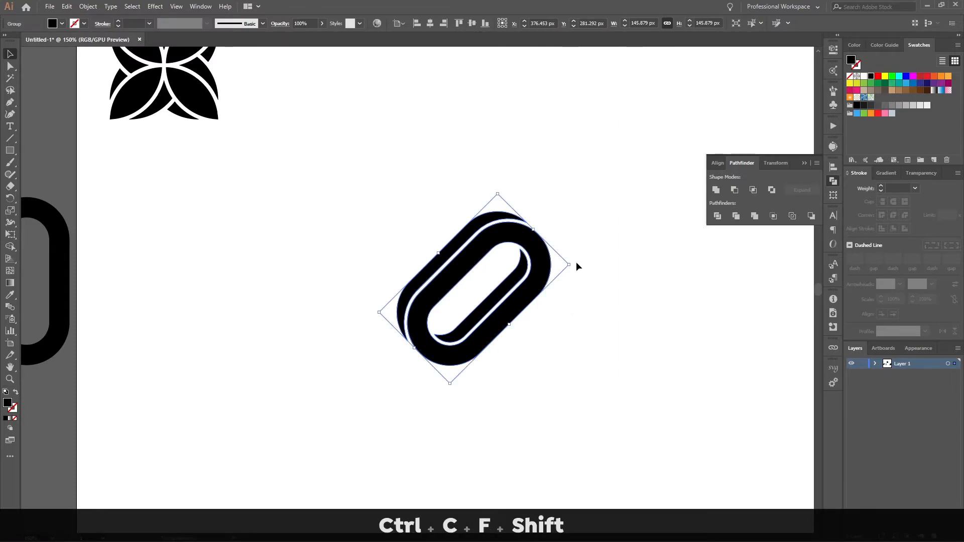
left_click_drag(575, 263, 425, 216)
left_click(586, 218)
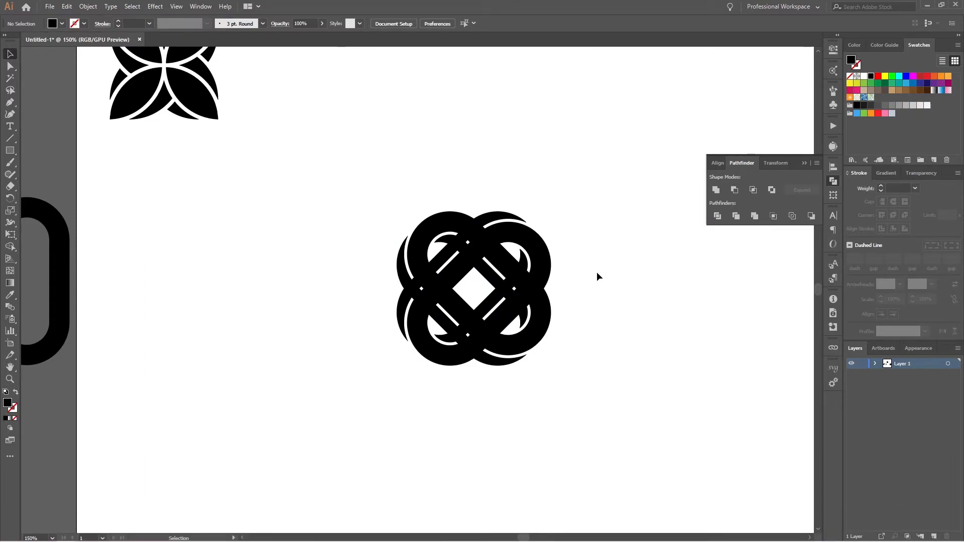
Undo the rotated duplicate, the copy set aside and the pill's 45° rotation
key("ctrl+z")
key("ctrl+z")
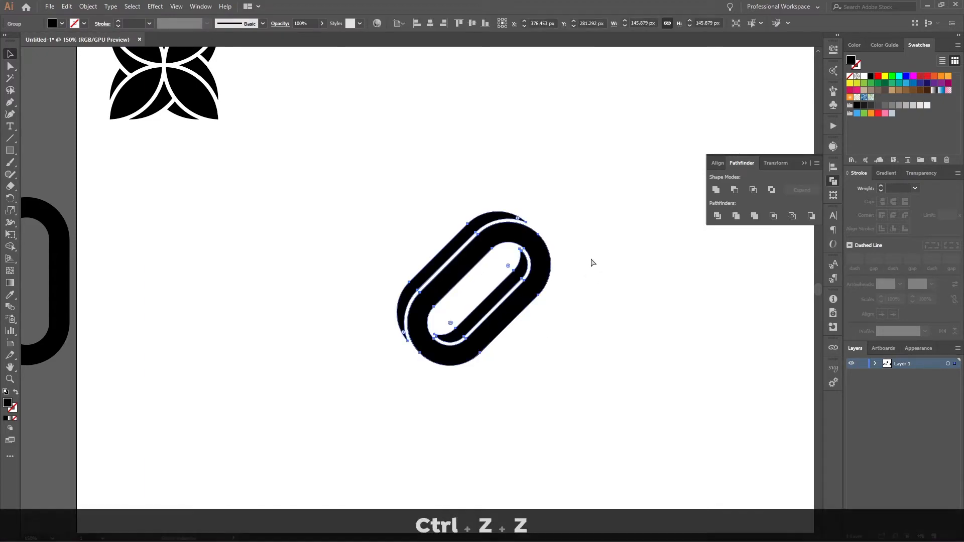
key("ctrl+z")
key("ctrl+z")
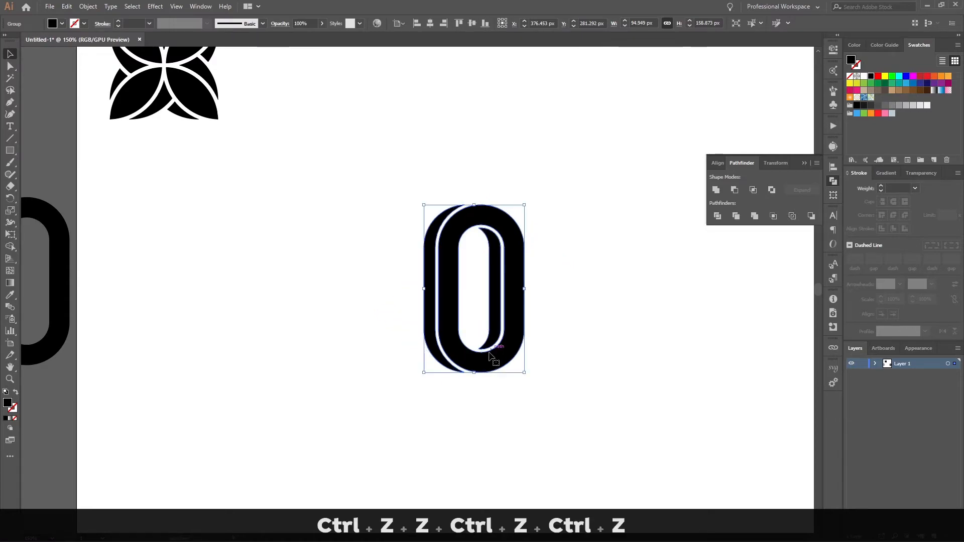
Enlarge the upright pill proportionally to about 146 × 244 px and rotate it 45° clockwise
left_click_drag(475, 366, 480, 464)
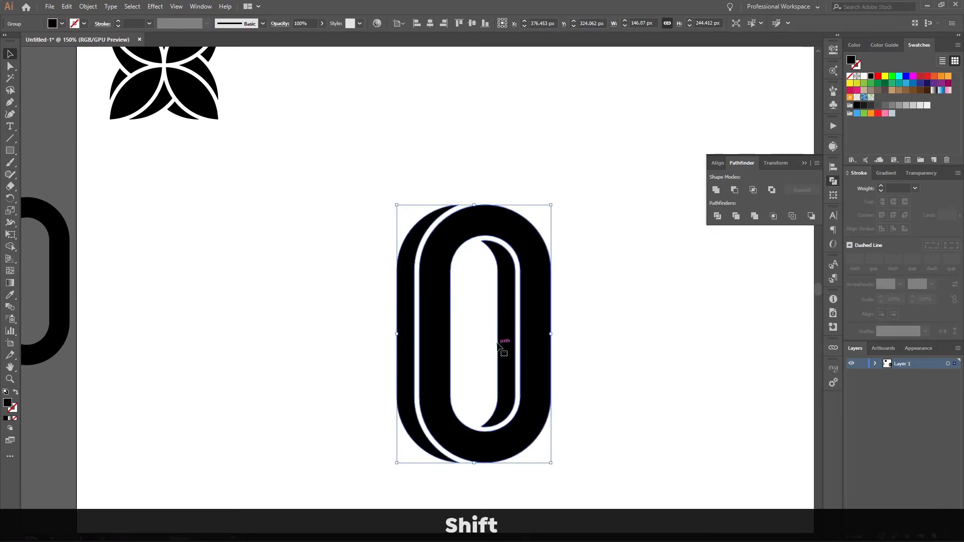
scroll(497, 345, "down", 1)
left_click_drag(614, 350, 459, 282)
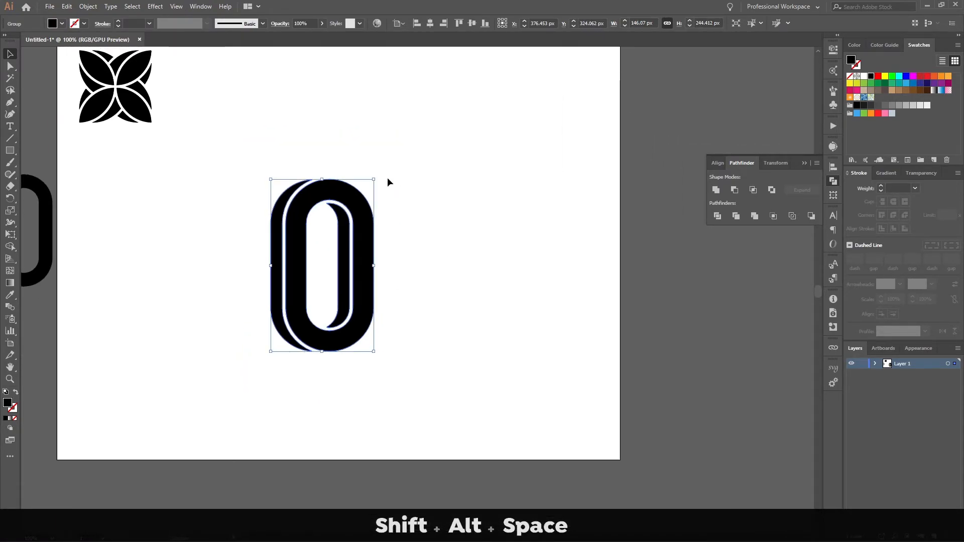
left_click_drag(376, 173, 436, 204)
left_click(469, 261)
left_click(338, 284)
Duplicate the enlarged tilted pill in place and rotate the copy 90° counterclockwise so the two cross
key("ctrl+c")
key("ctrl+f")
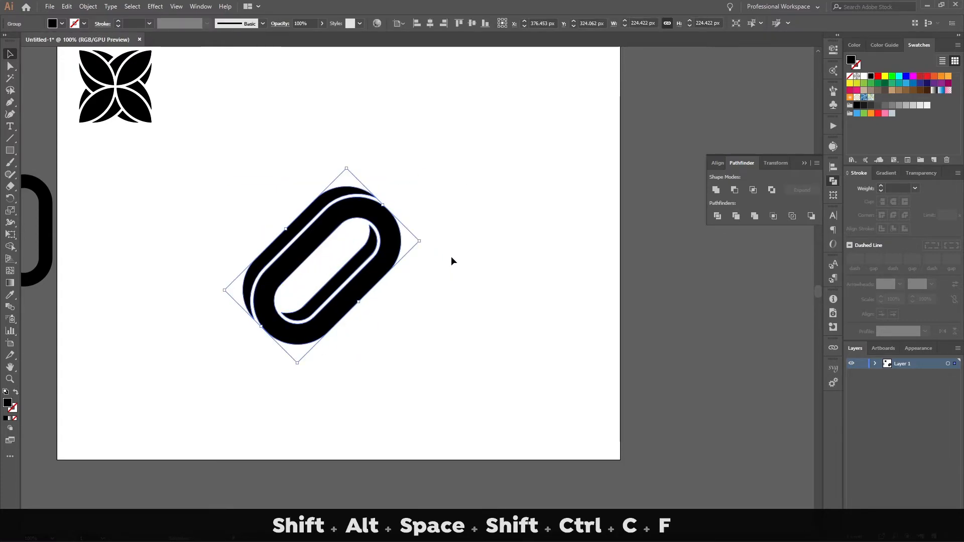
left_click_drag(426, 241, 301, 194)
left_click(492, 202)
Rotate both crossed pills together by 180° and keep them selected
left_click_drag(425, 134, 212, 402)
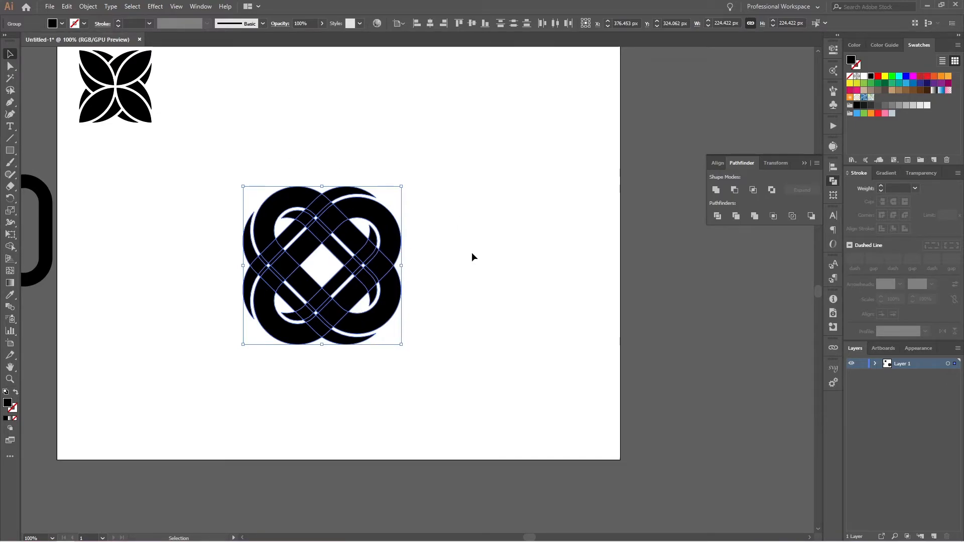
key("ctrl+equal")
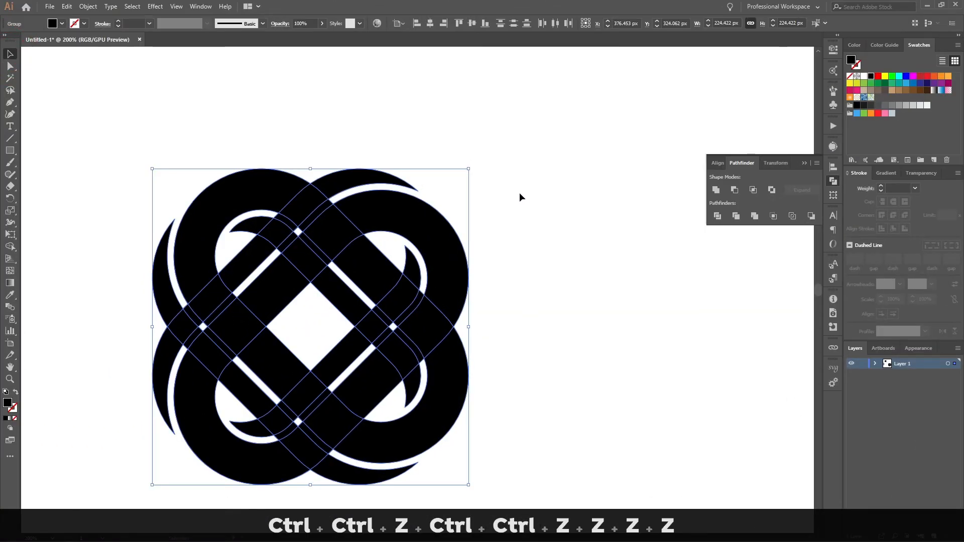
scroll(519, 191, "down", 2)
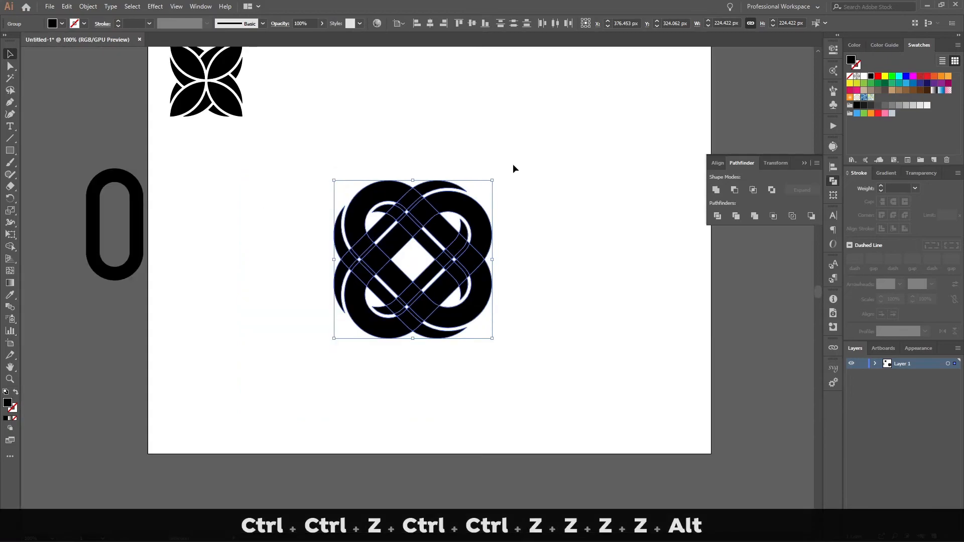
left_click_drag(498, 175, 323, 370)
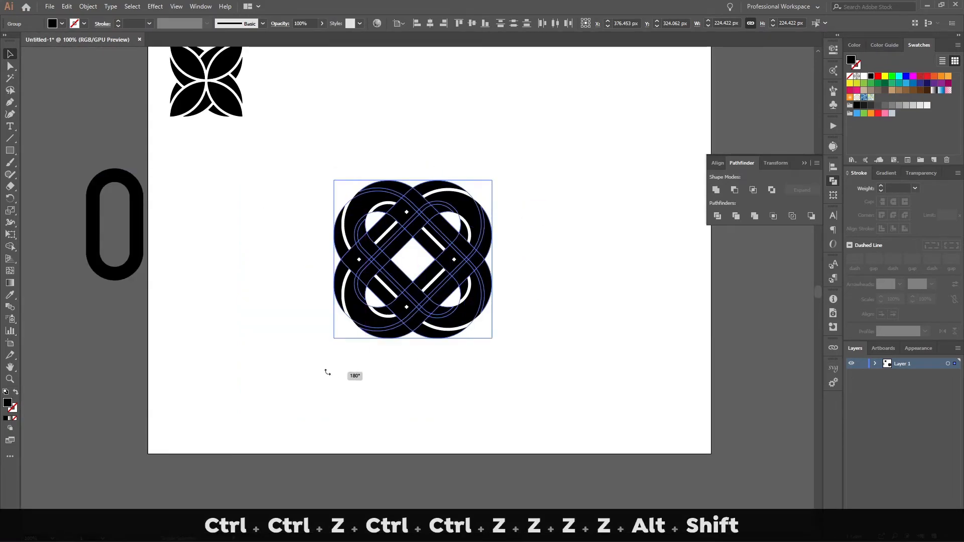
left_click(511, 202)
left_click_drag(407, 300, 340, 394)
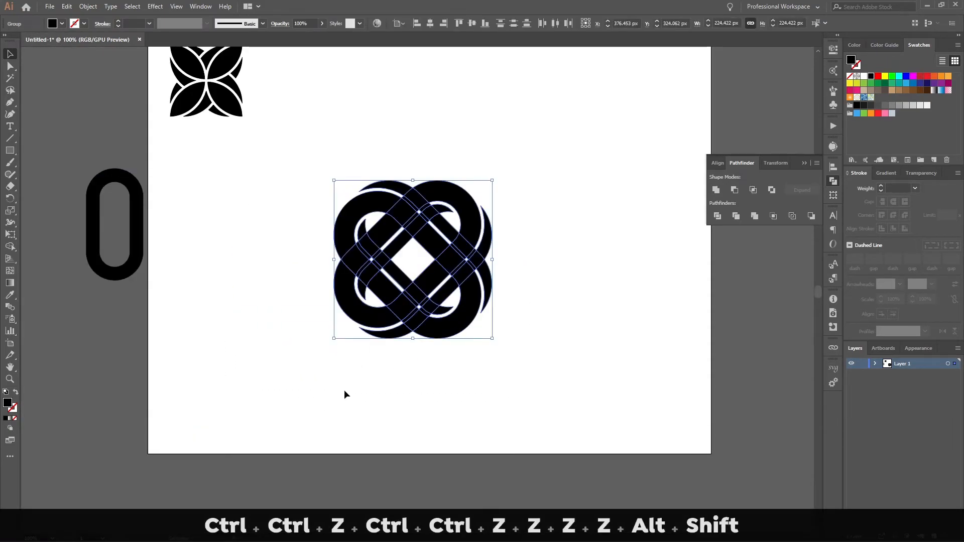
With Shape Builder, open the gap at the upper crossing and merge the upper-right loop with its adjoining diagonal band
key("shift+m")
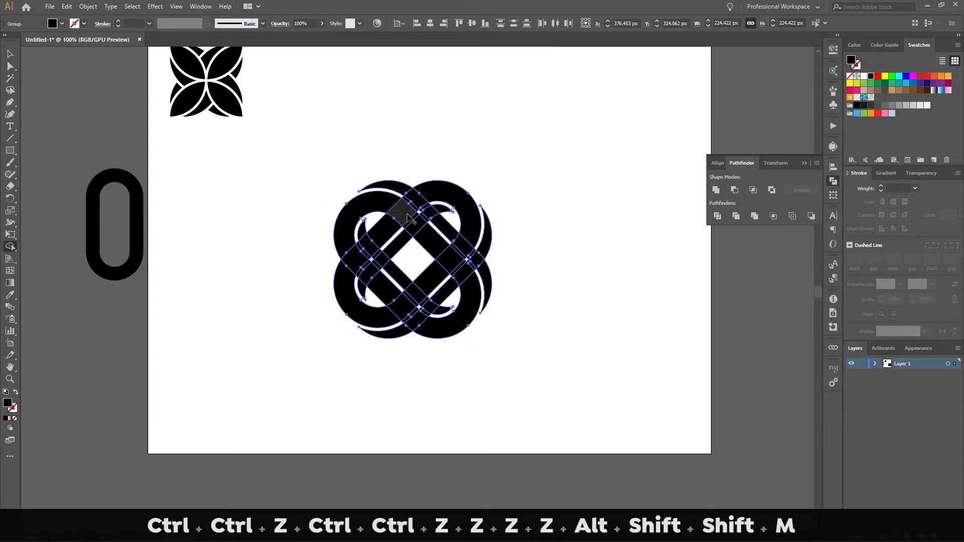
scroll(409, 223, "up", 2)
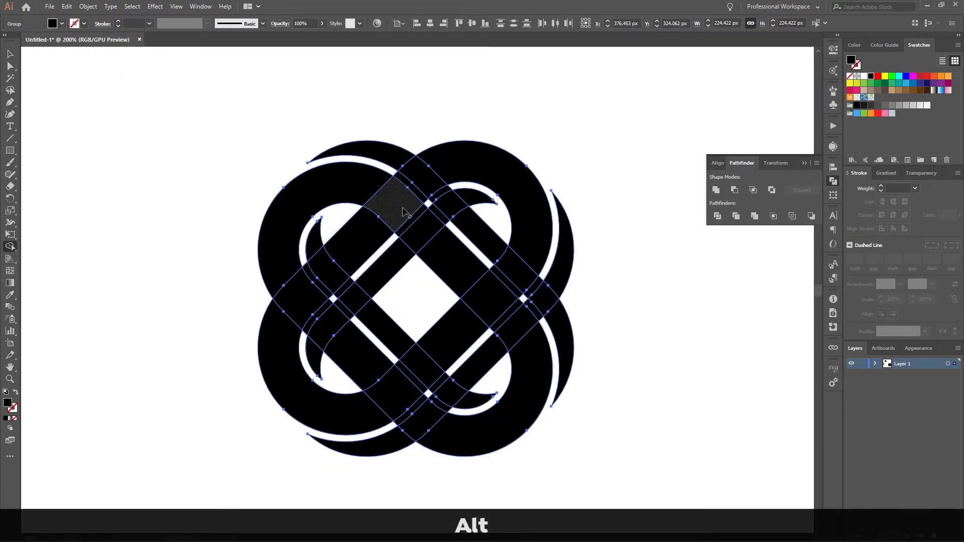
left_click(405, 211)
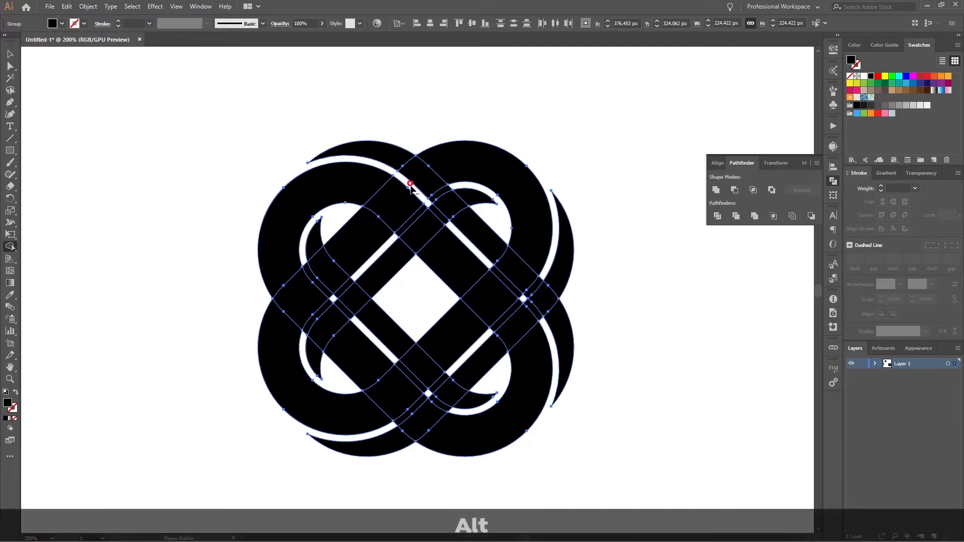
mouse_move(424, 181)
left_mouse_down()
mouse_move(474, 159)
mouse_move(511, 177)
left_mouse_up()
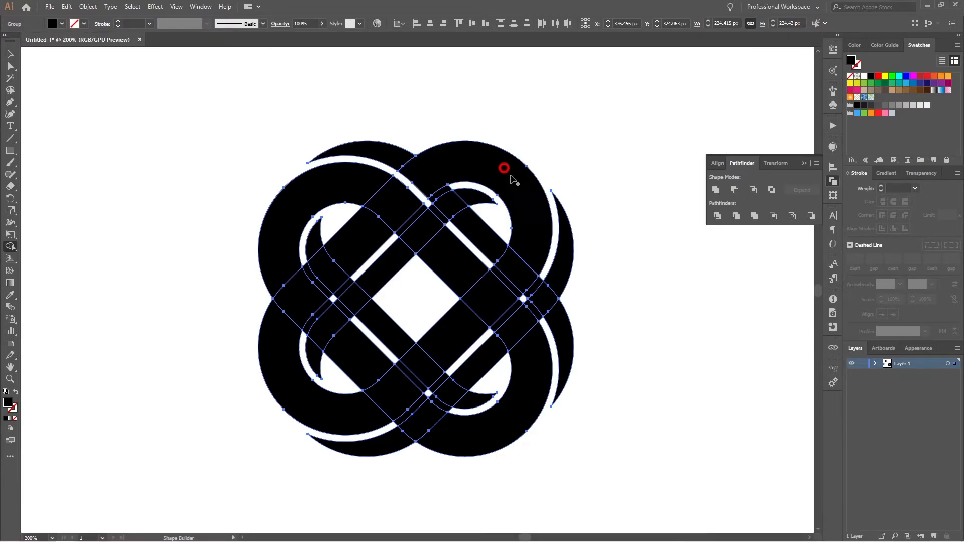
left_click_drag(525, 217, 511, 294)
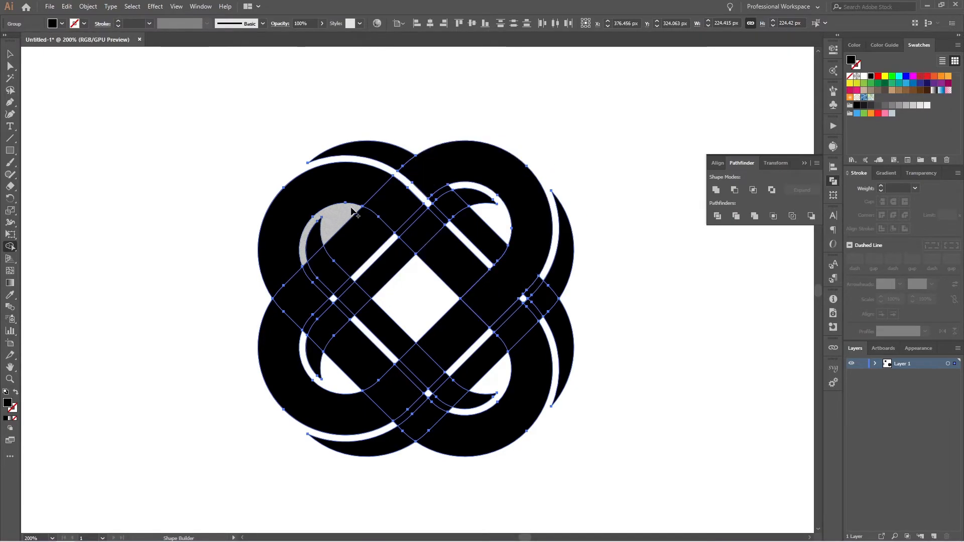
Merge the upper-left loop and both lower diagonal bands into one continuous heart outline with Shape Builder
mouse_move(386, 210)
left_mouse_down()
mouse_move(360, 189)
mouse_move(327, 192)
left_mouse_up()
mouse_move(287, 244)
left_mouse_down()
mouse_move(311, 297)
mouse_move(386, 398)
left_mouse_up()
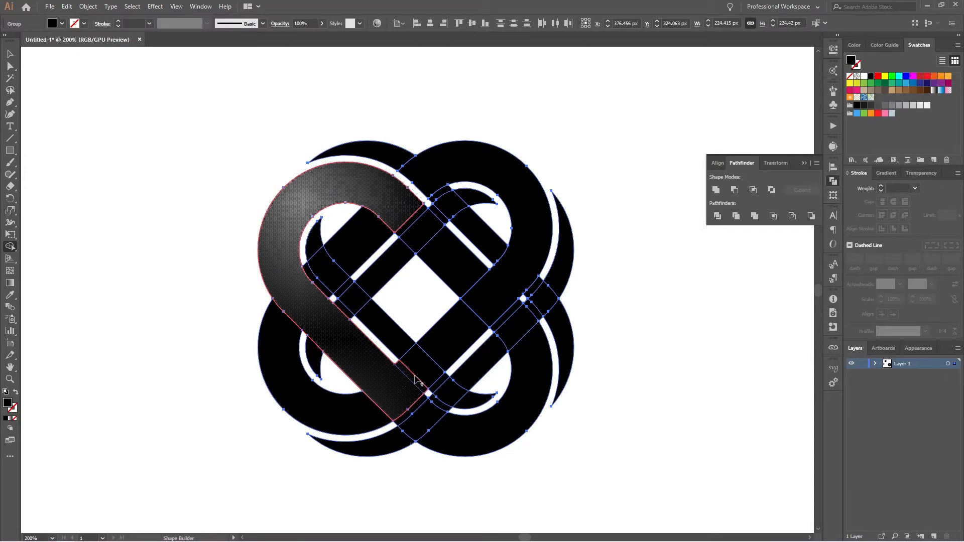
left_click_drag(415, 381, 506, 286)
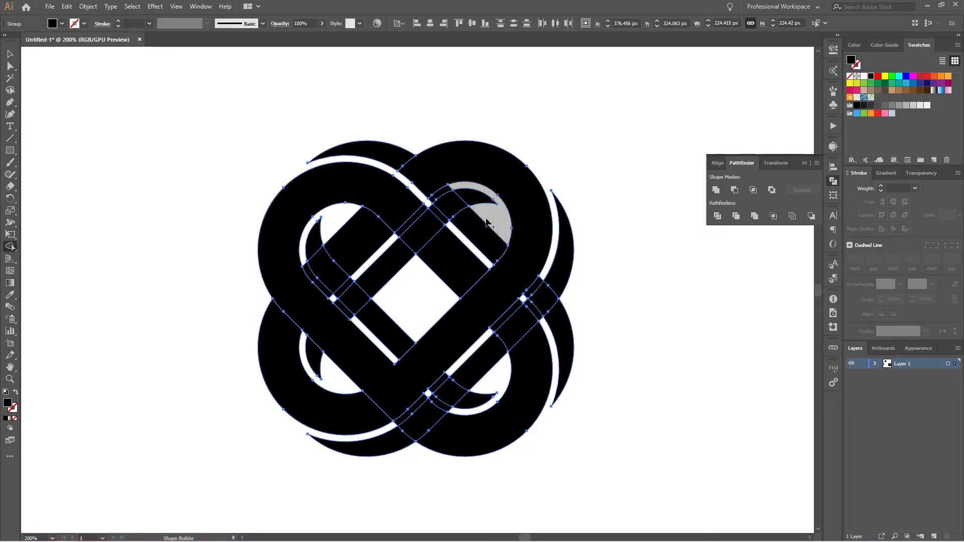
Remove the leftover slivers and band pieces inside the heart's right lobe with Shape Builder
key("alt")
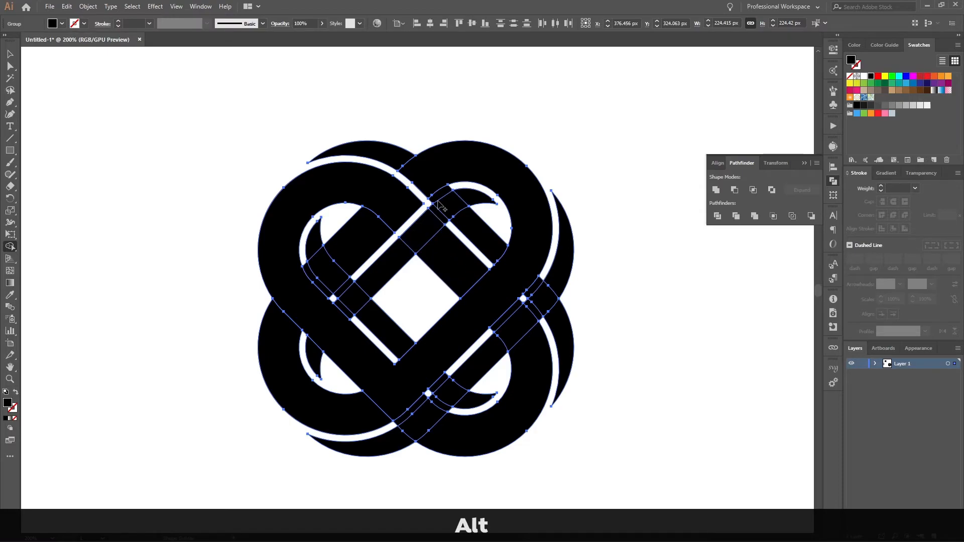
key("alt")
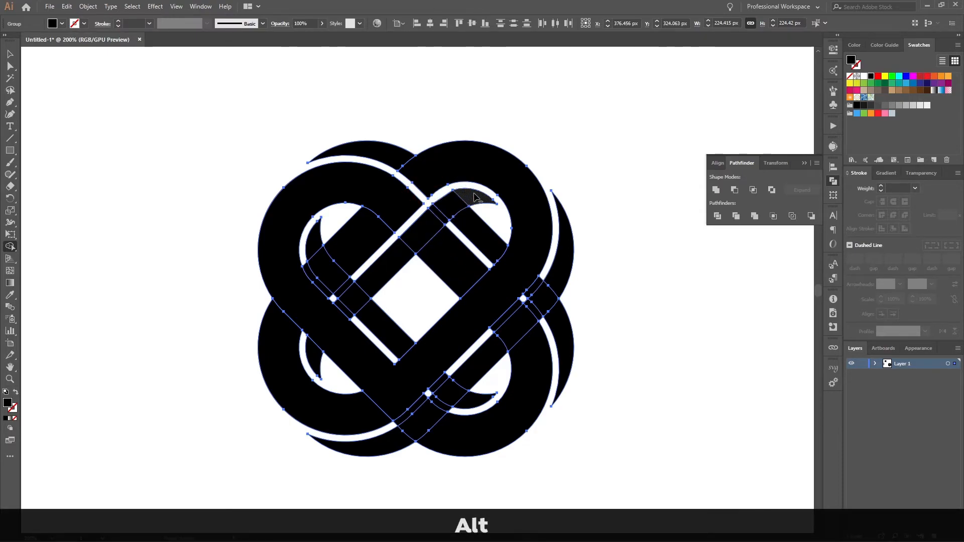
left_click(463, 214, "alt")
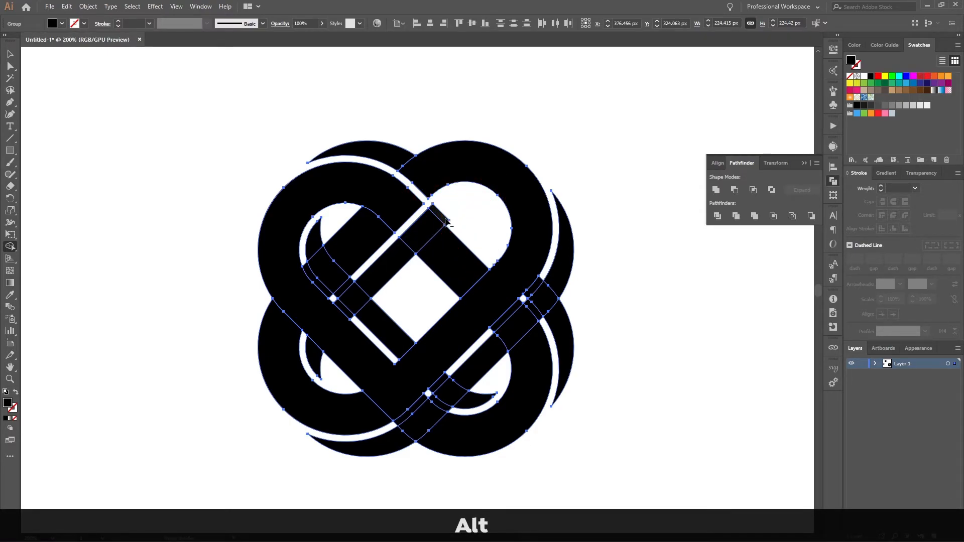
left_click(424, 249, "alt")
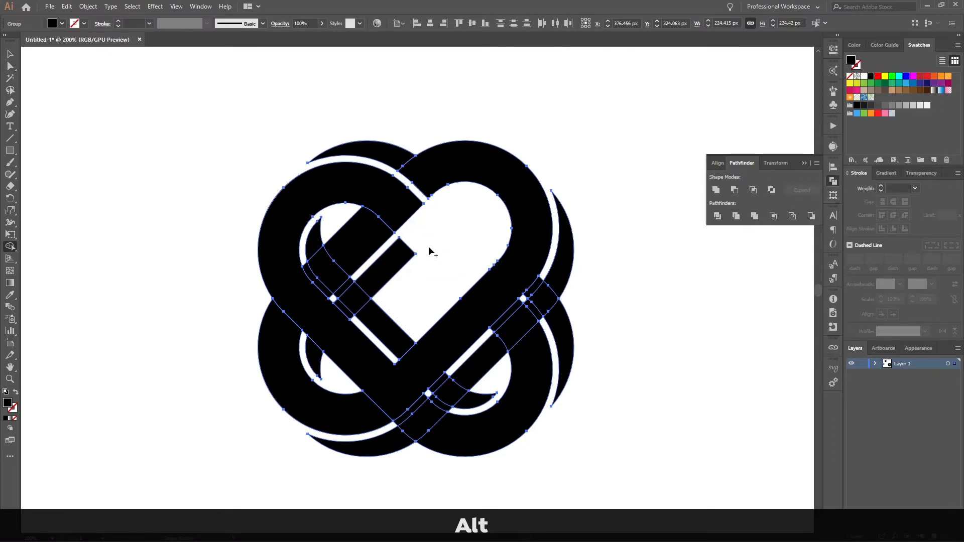
Undo the last removal, and erase the crossing bands through the heart's centre and upper-left lobe
key("ctrl+z")
key("alt")
mouse_move(442, 248)
left_mouse_down()
mouse_move(416, 255)
mouse_move(412, 238)
mouse_move(386, 265)
left_mouse_up()
left_click_drag(347, 222, 381, 279)
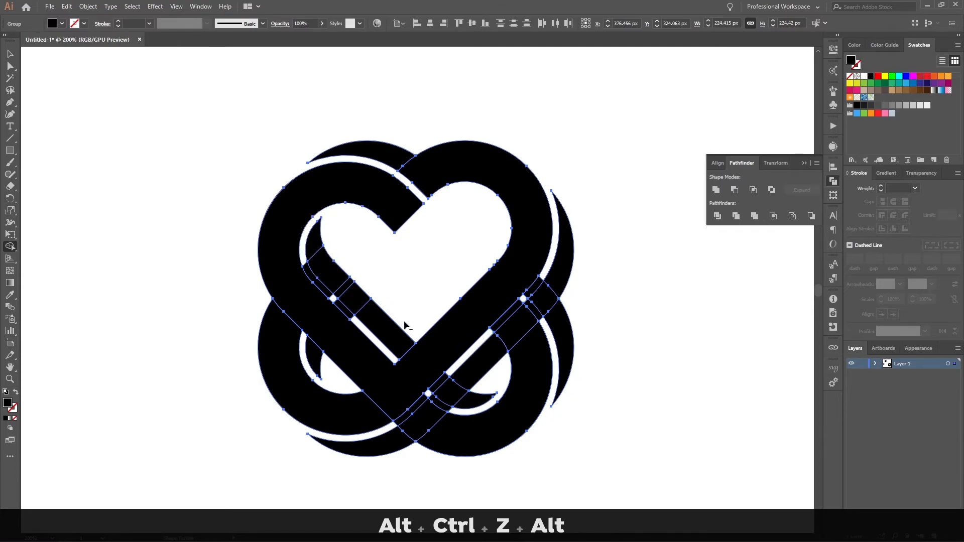
Erase the remaining diagonal strip and crescent along the heart's inner left edge with Shape Builder
key("alt")
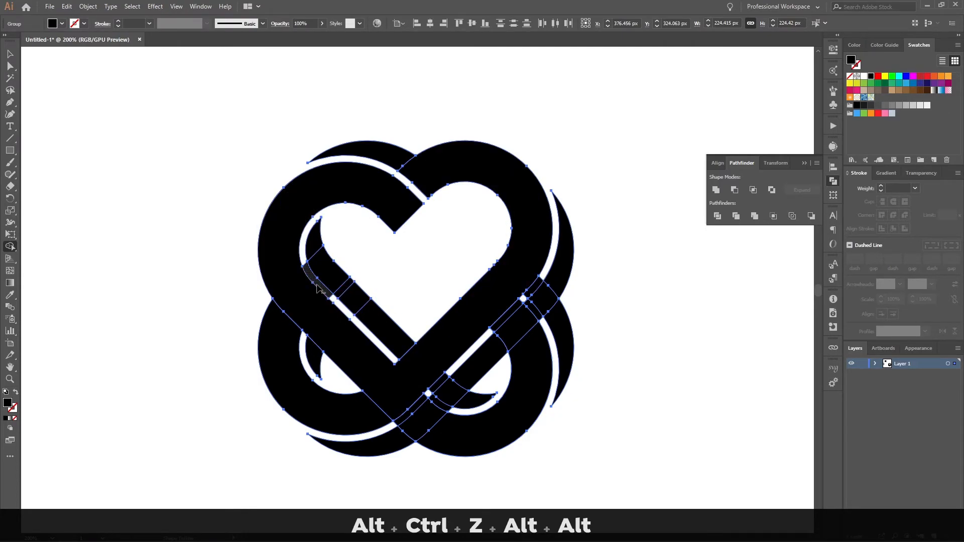
left_click(383, 318, "alt")
key("alt")
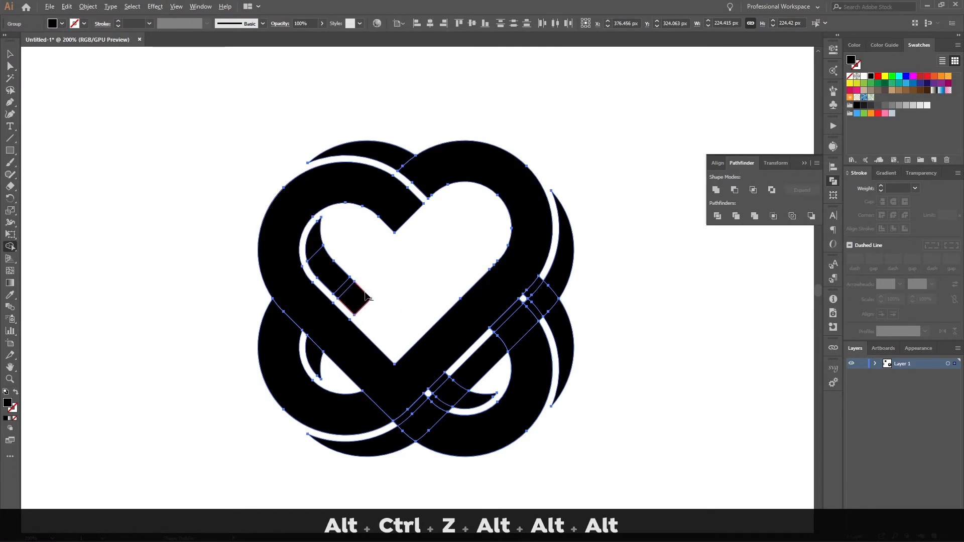
mouse_move(317, 264)
left_mouse_down()
mouse_move(323, 255)
mouse_move(360, 300)
left_mouse_up()
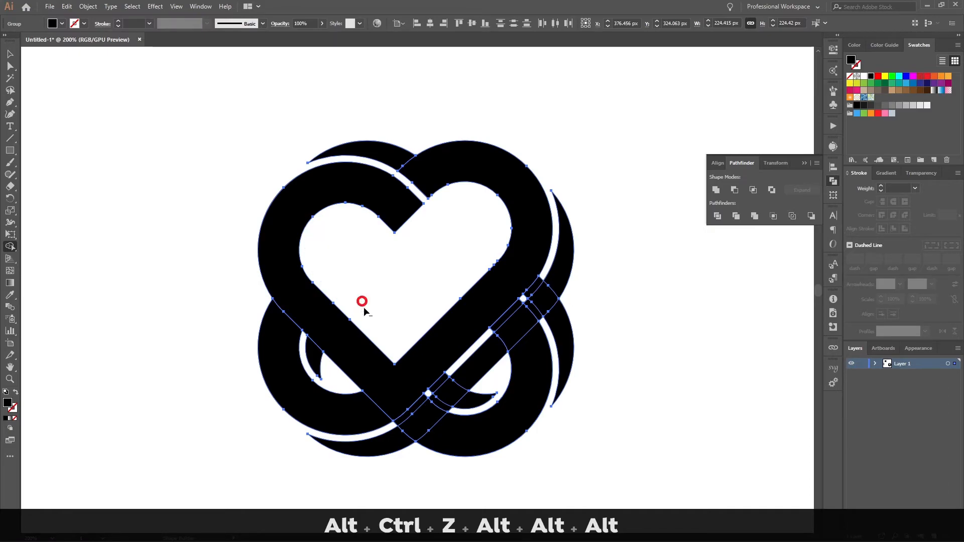
Erase the lower-left loop and the remaining loop pieces below the heart with Shape Builder
key("alt")
mouse_move(223, 386)
left_mouse_down()
mouse_move(260, 365)
mouse_move(316, 366)
left_mouse_up()
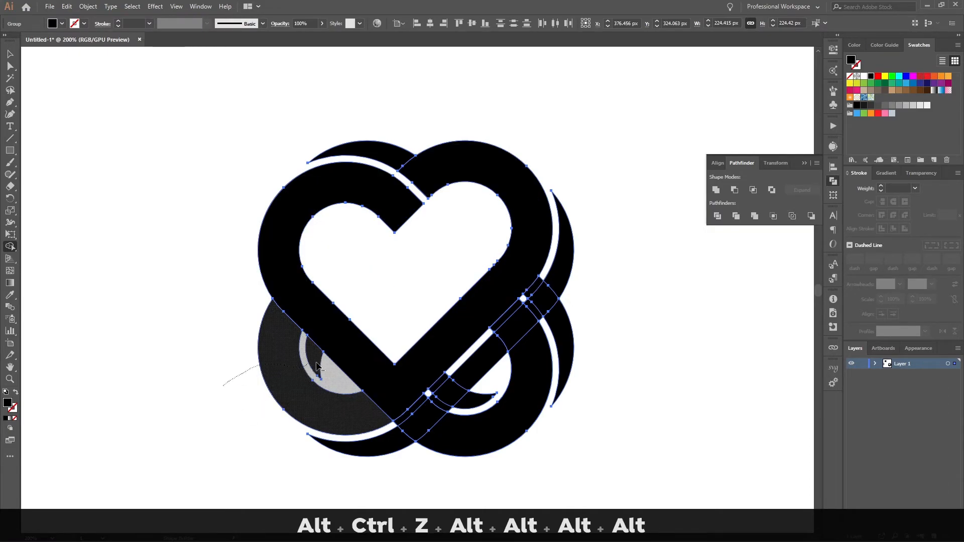
mouse_move(316, 409)
left_mouse_down()
mouse_move(361, 457)
mouse_move(384, 459)
mouse_move(455, 407)
mouse_move(511, 385)
mouse_move(587, 322)
left_mouse_up()
Clear the small band slivers crossing the diagonal gap along the heart's lower-right side with Shape Builder
scroll(522, 324, "up", 2)
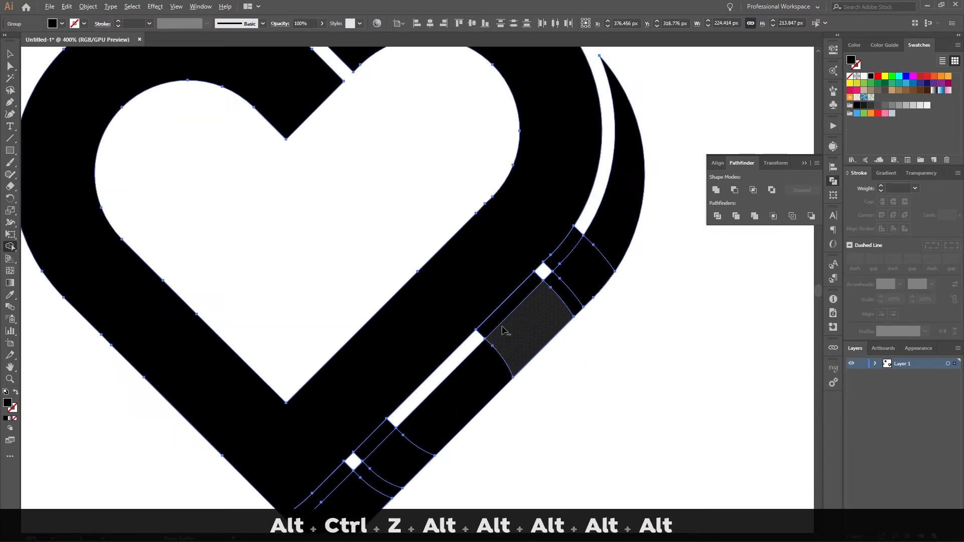
left_click_drag(497, 316, 384, 432)
scroll(384, 432, "down", 3)
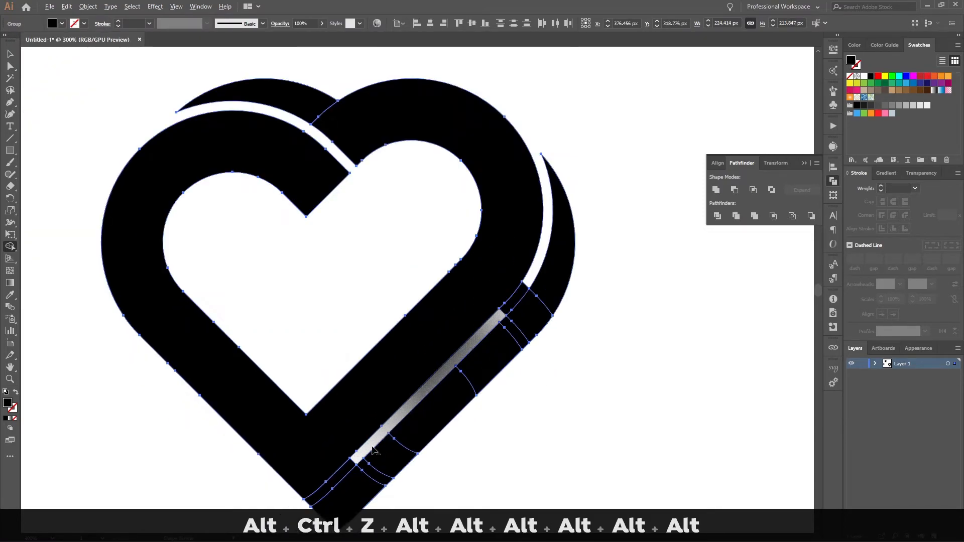
scroll(466, 356, "up", 3)
scroll(467, 356, "down", 2)
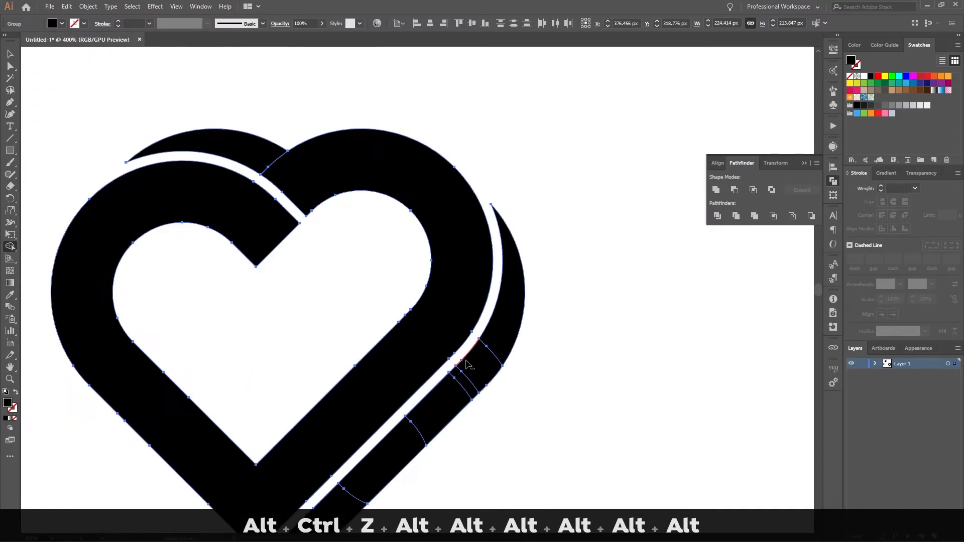
Merge the segments of the outer diagonal band and right crescent into one shape with Shape Builder, and deselect the artwork
mouse_move(494, 346)
left_mouse_down()
mouse_move(415, 441)
mouse_move(355, 489)
mouse_move(333, 478)
left_mouse_up()
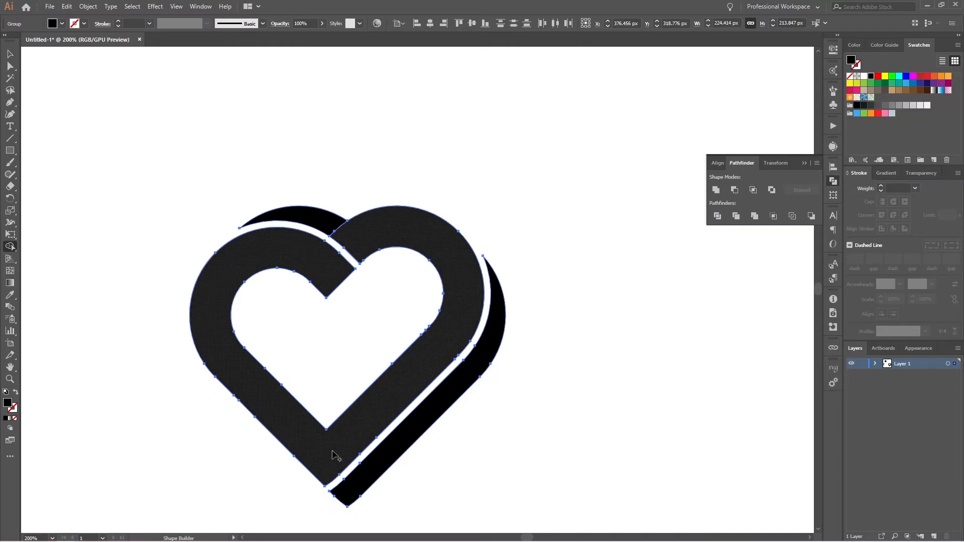
scroll(314, 374, "down", 1)
scroll(273, 344, "up", 1)
scroll(274, 344, "down", 1)
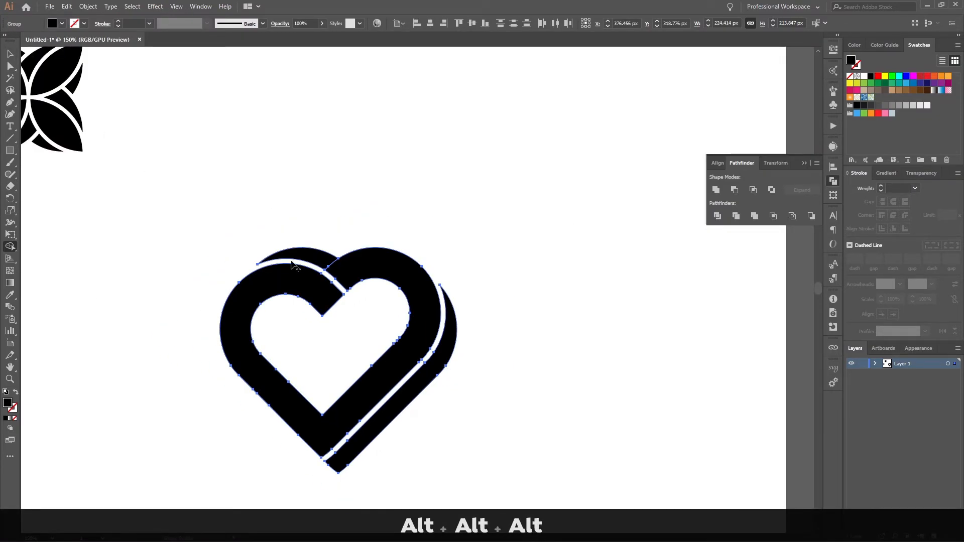
scroll(301, 271, "up", 3)
scroll(308, 276, "down", 2)
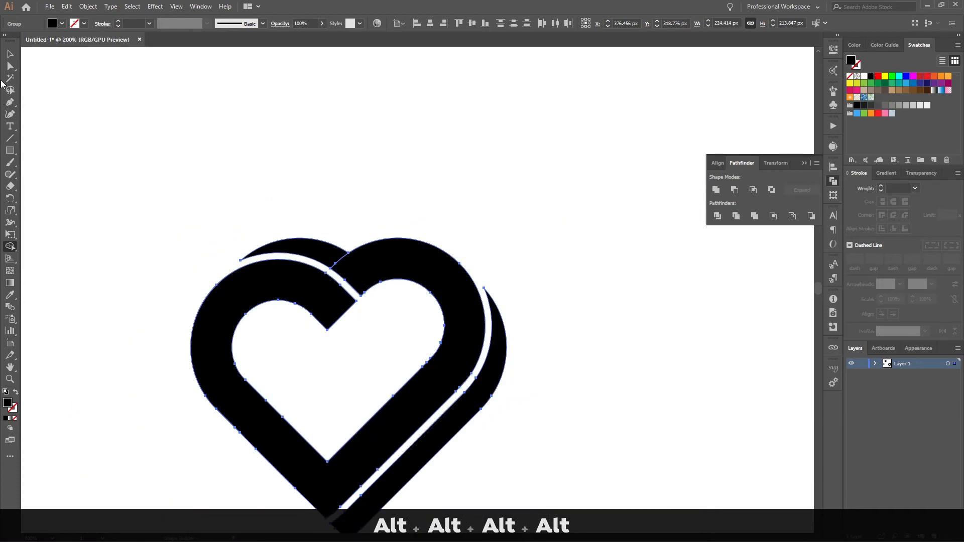
left_click(10, 54)
left_click(302, 201)
scroll(314, 214, "down", 2)
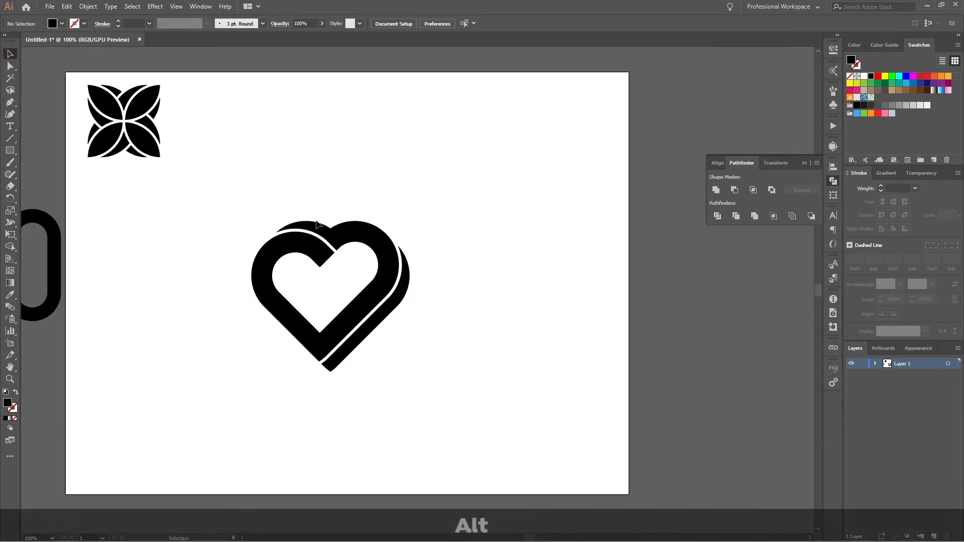
scroll(354, 282, "down", 2)
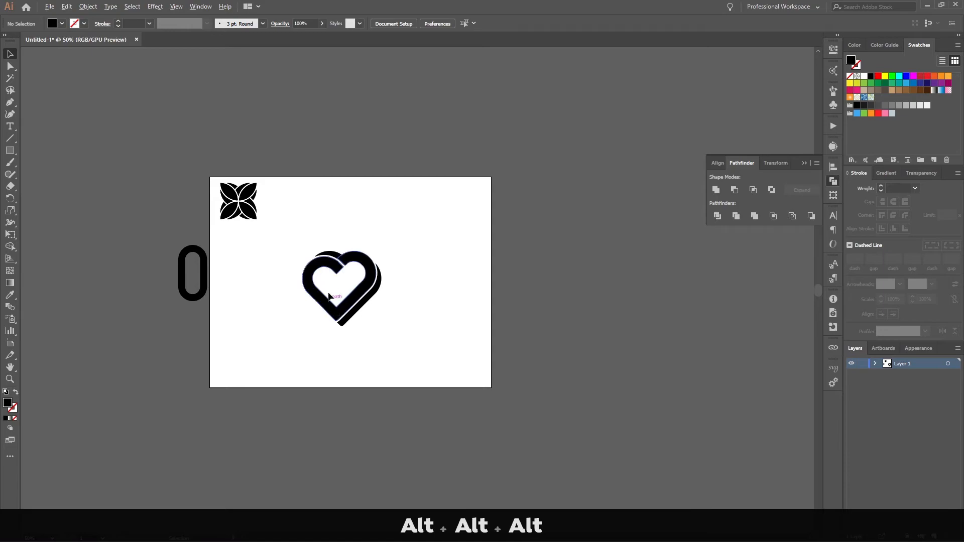
scroll(346, 296, "up", 2)
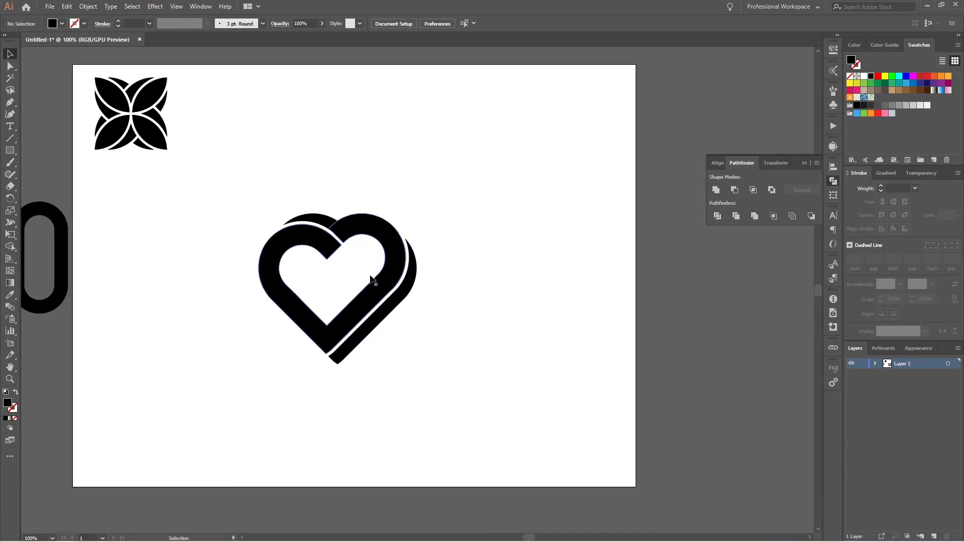
scroll(280, 308, "up", 2)
left_click_drag(309, 300, 335, 318)
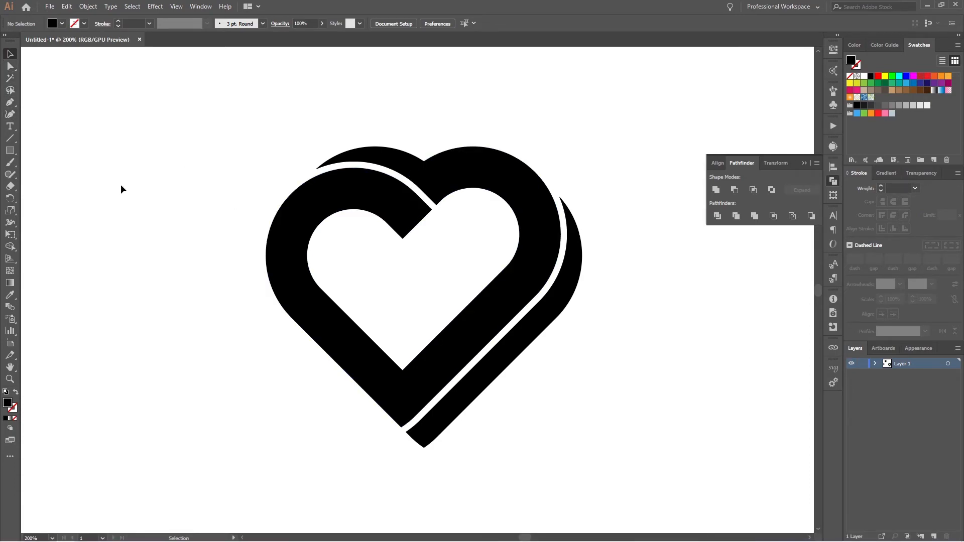
Ungroup the heart artwork into separate shapes and deselect it
left_click(409, 157)
left_click(516, 114)
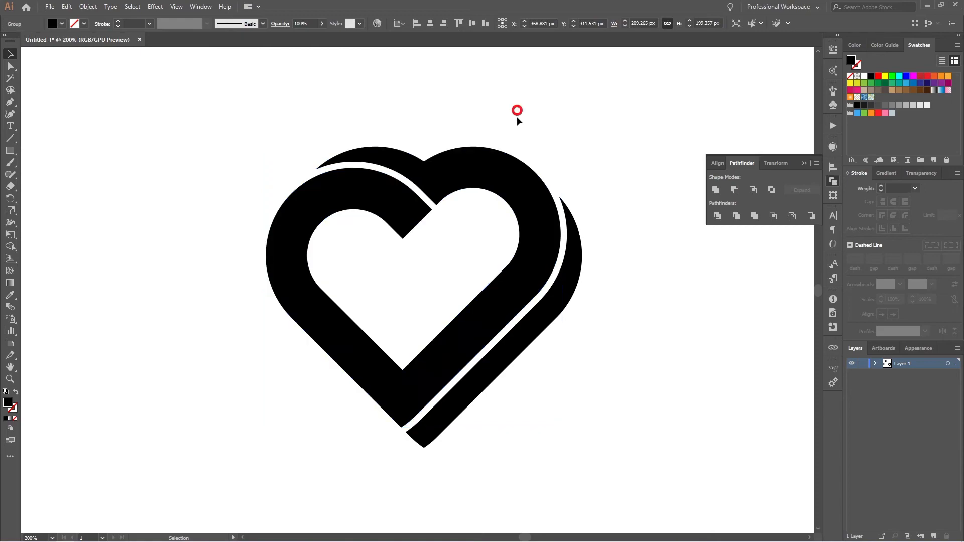
right_click(450, 181)
left_click(478, 261)
left_click(695, 133)
Offset the main heart outline by 4 px with miter joins
left_click(408, 161)
left_click(465, 174)
key("ctrl+shift+9")
key("shift+plus")
key("shift")
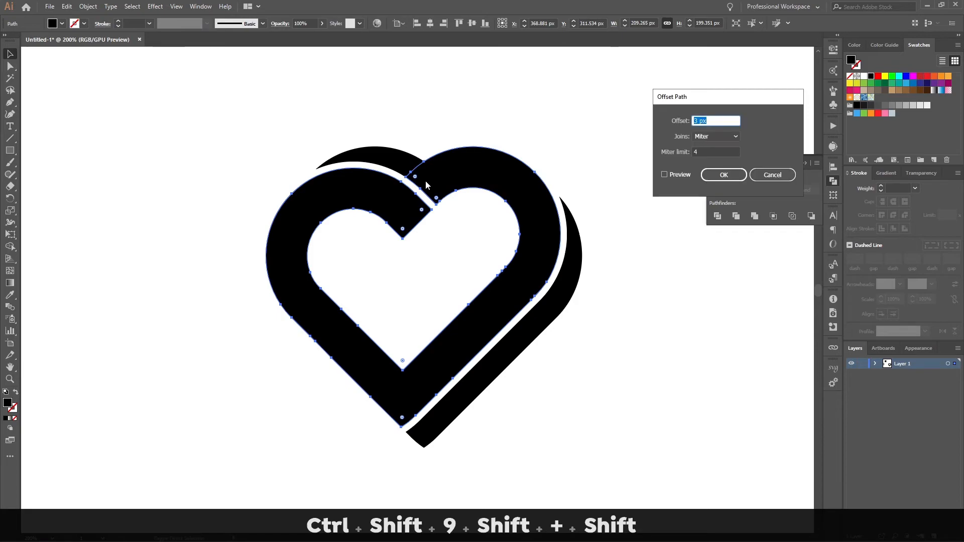
left_click(683, 175)
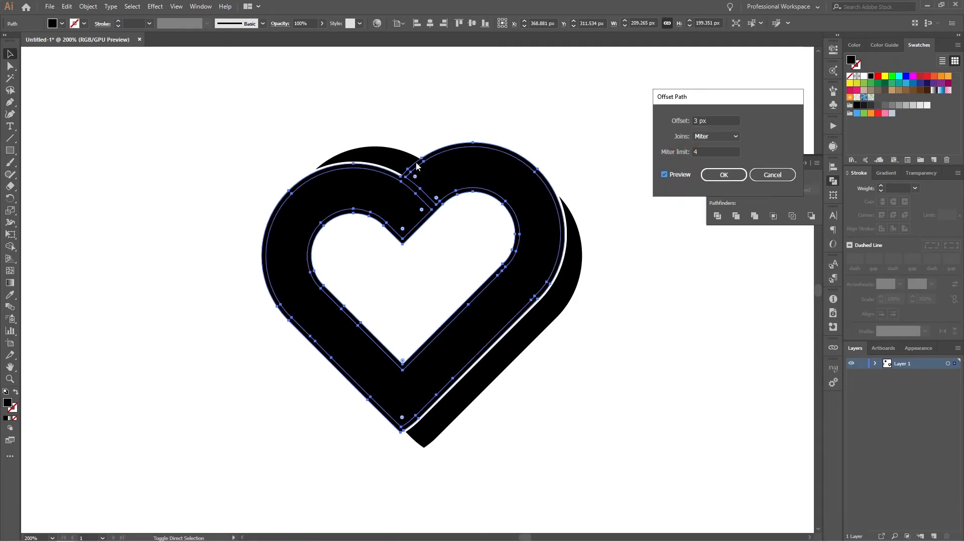
key("Up")
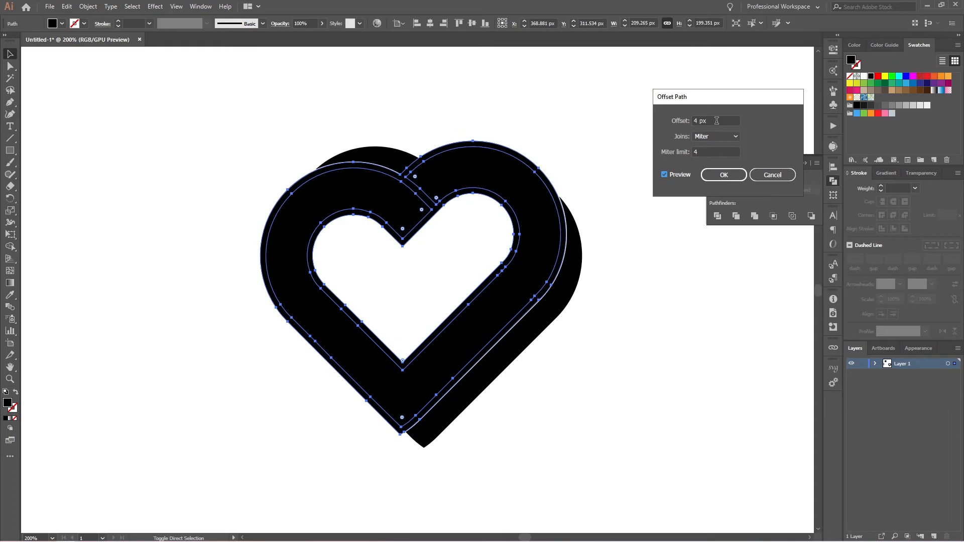
left_click(733, 181)
Cut a gap between the upper-left crescent and the right lobe with Shape Builder, and remove the offset outline
left_click(387, 158, "shift")
key("shift+m")
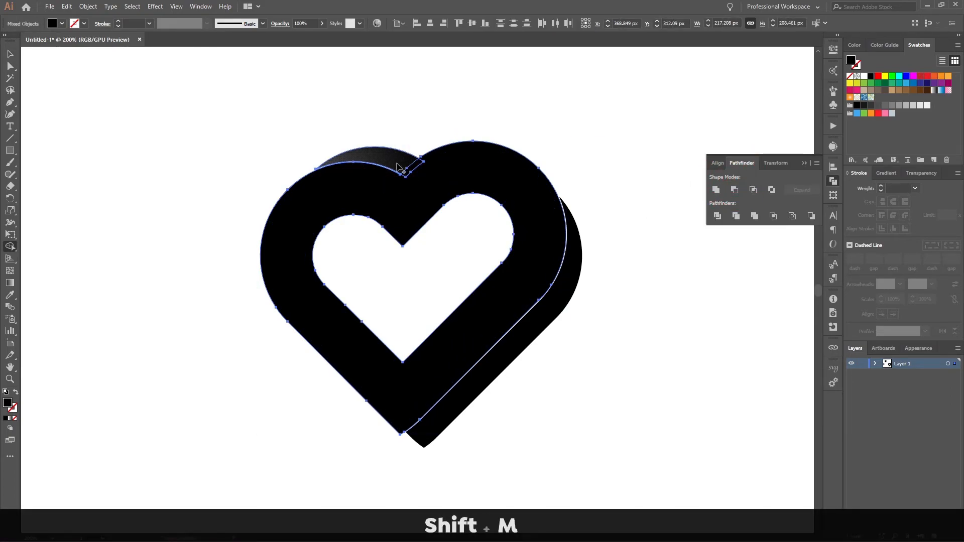
scroll(418, 175, "up", 2)
left_click_drag(406, 173, 403, 165)
key("v")
scroll(437, 236, "down", 3)
left_click(396, 316)
scroll(398, 327, "down", 2)
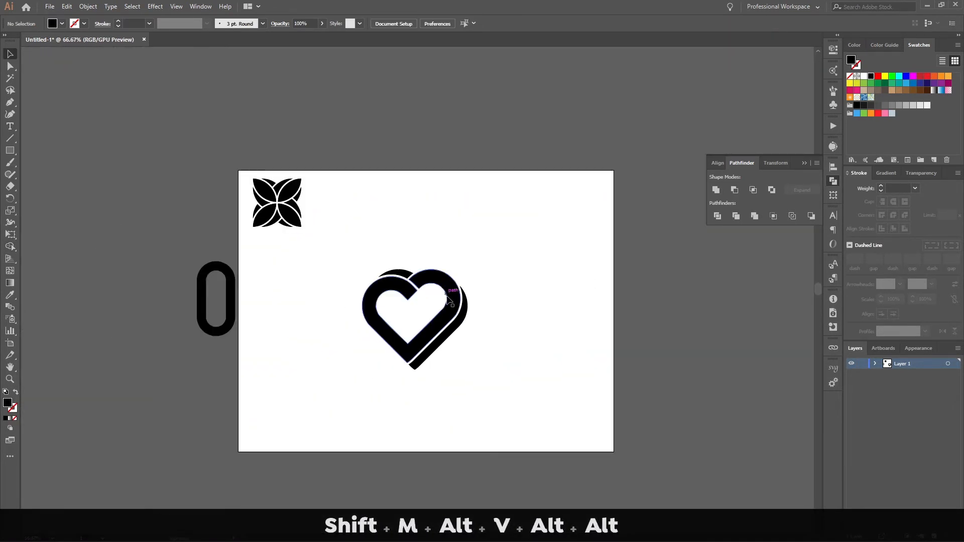
scroll(408, 344, "up", 2)
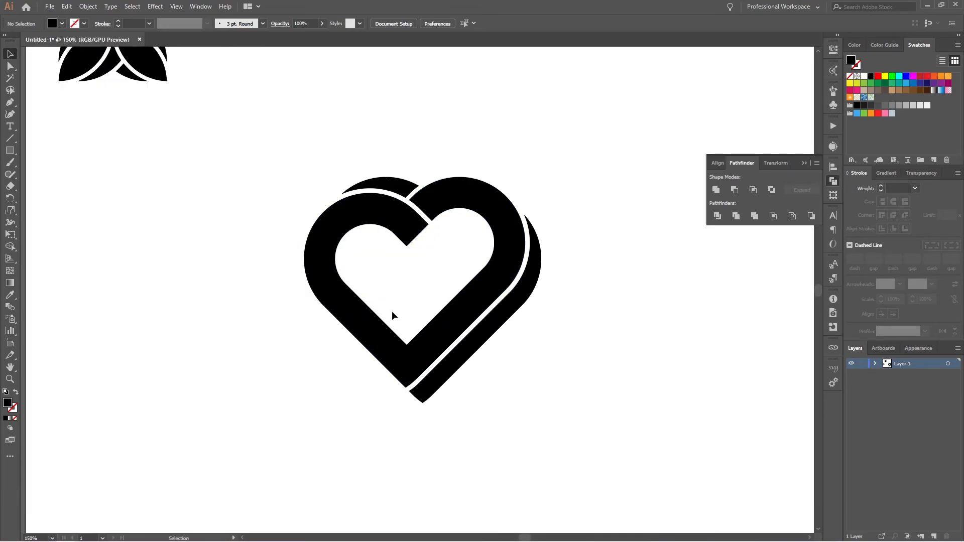
Draw a black four-pointed star about 33 px wide inside the heart's left lobe
left_click_drag(10, 155, 50, 198)
mouse_move(360, 257)
left_mouse_down()
mouse_move(378, 267)
mouse_move(360, 274)
left_mouse_up()
key("Down")
left_click(10, 54)
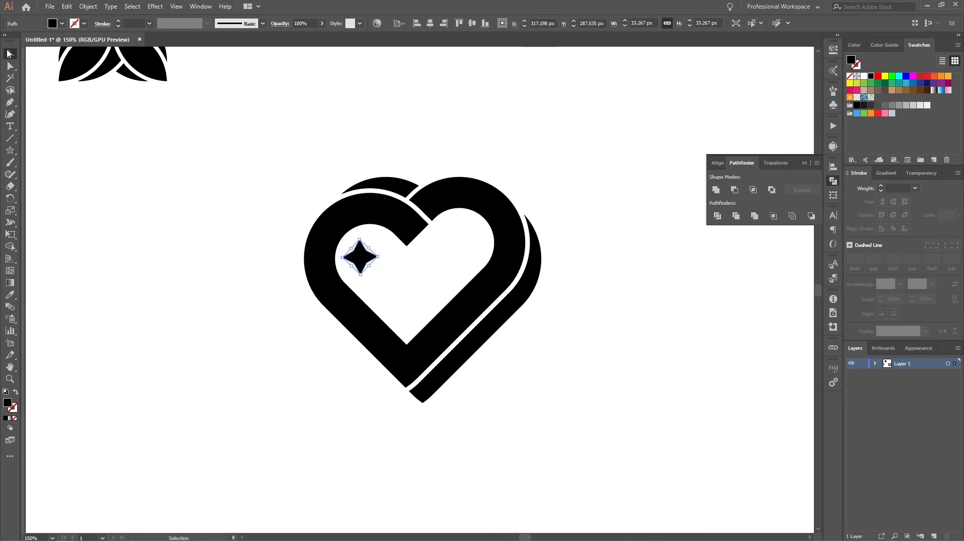
Round the star's corners, shrink it to about 13.5 px, and place it near the left lobe's inner edge
scroll(346, 259, "up", 3)
left_click(418, 219)
left_click(381, 240)
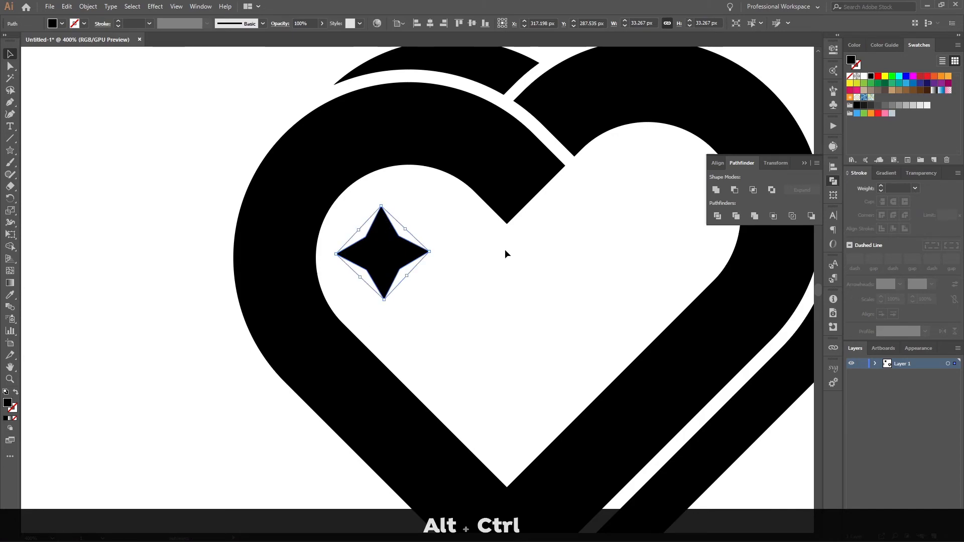
key("ctrl")
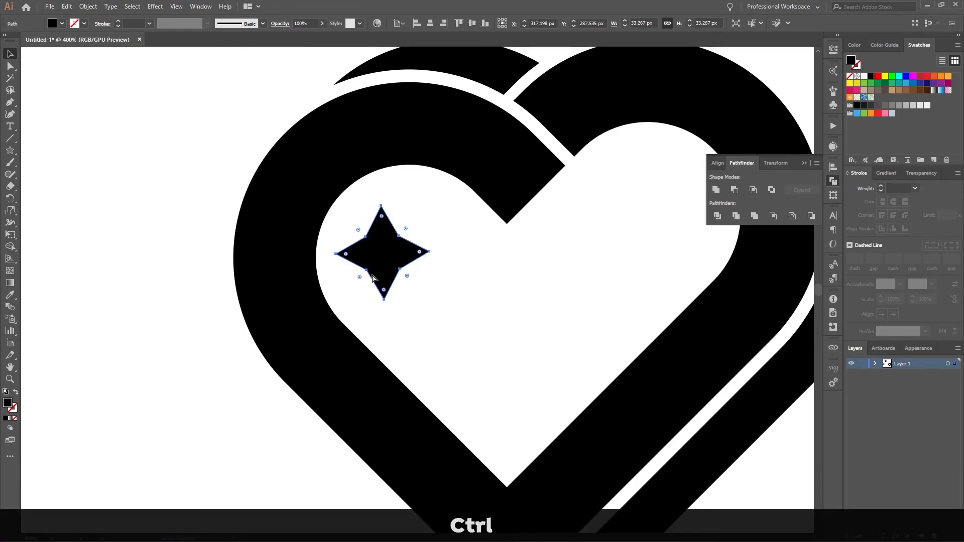
left_click_drag(382, 221, 395, 309)
key("ctrl+alt+shift")
left_click(424, 259)
key("ctrl+d")
key("ctrl+z")
key("ctrl+z")
Copy the small star diagonally down along the heart's inner left edge and repeat the copy for a row of three
left_click_drag(357, 240, 411, 308)
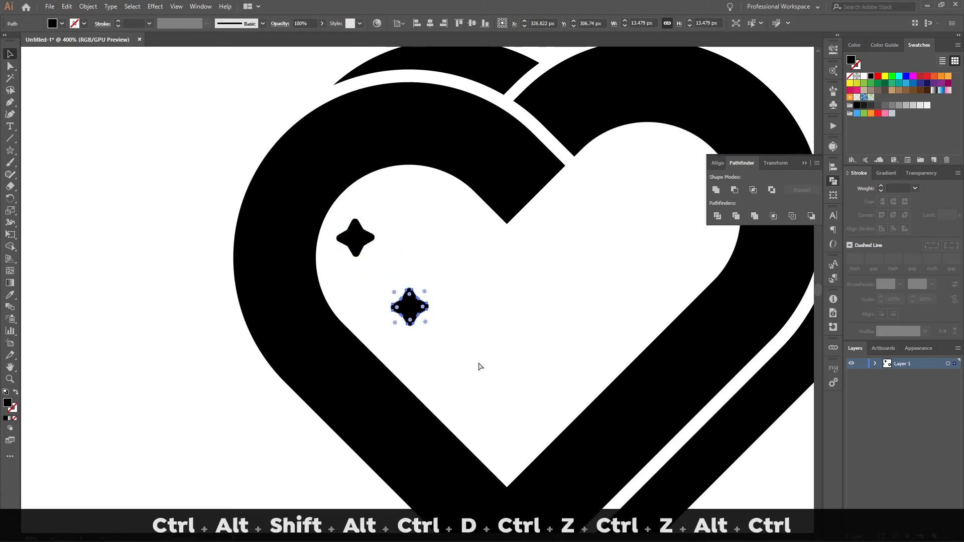
key("ctrl+d")
left_click(366, 243, "shift")
left_click(407, 297, "shift")
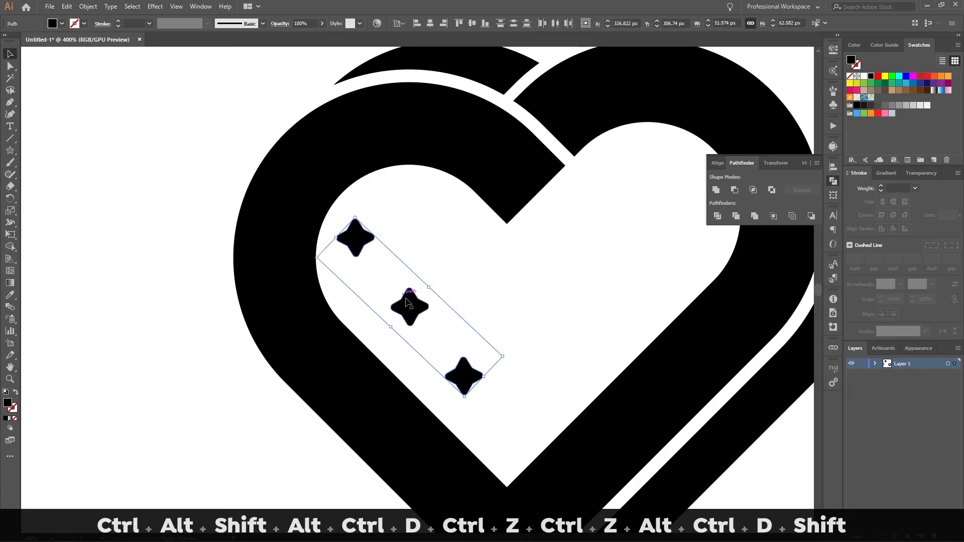
right_click(415, 313)
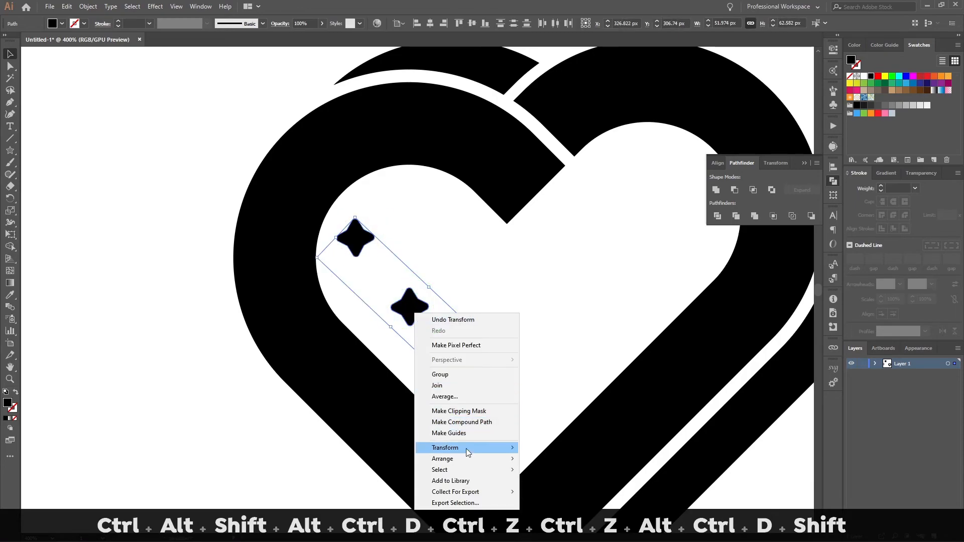
mouse_move(475, 448)
left_click(509, 427)
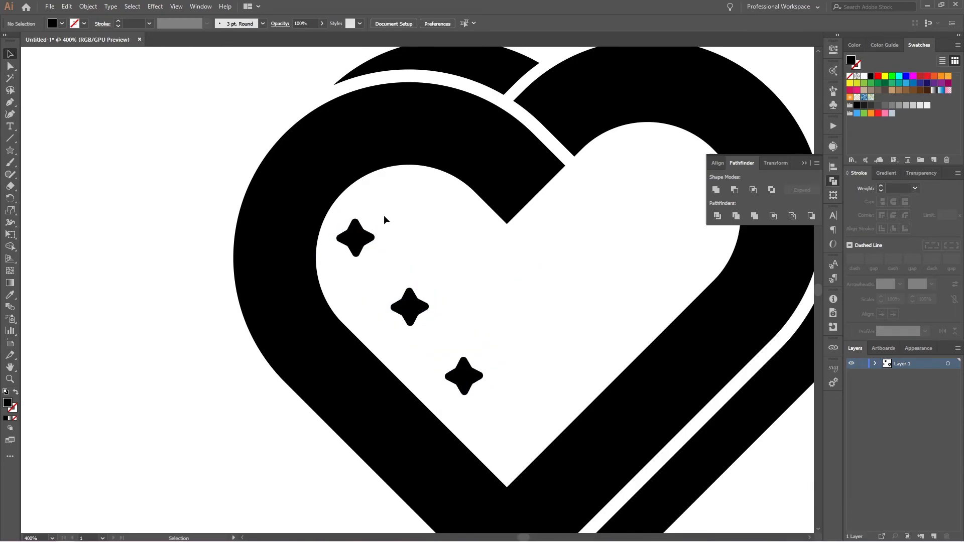
Reflect a copy of the three stars across the vertical axis and place it along the heart's inner right edge
left_click_drag(370, 218, 420, 324)
left_click(464, 377, "shift")
right_click(466, 379)
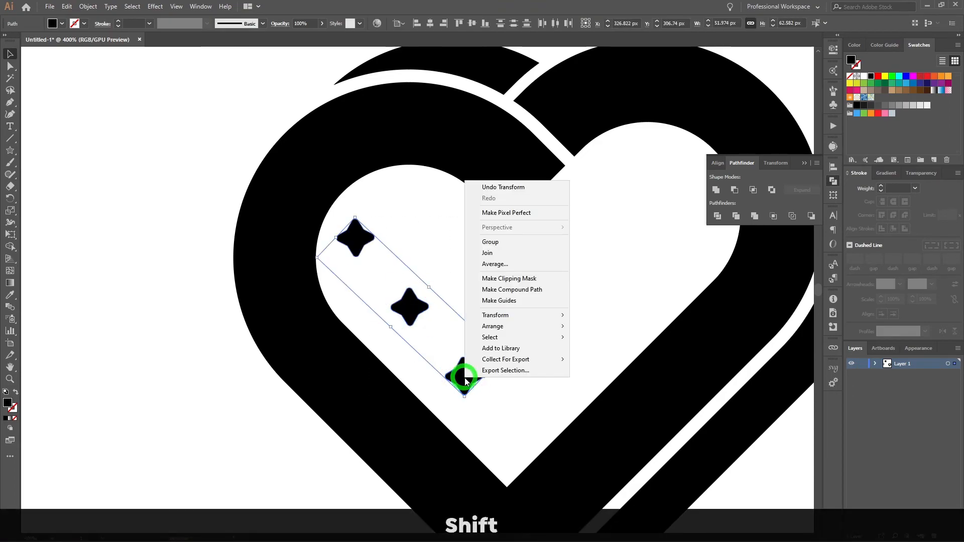
mouse_move(497, 316)
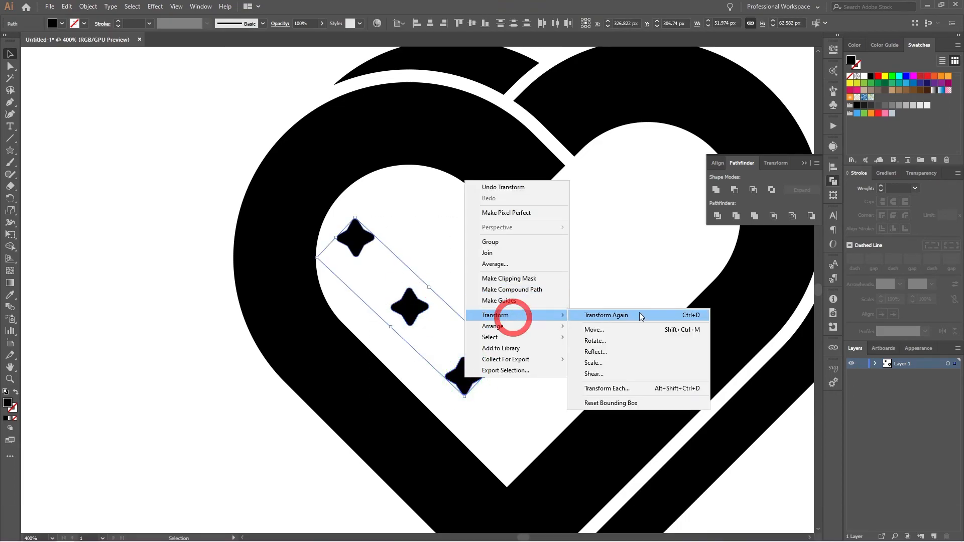
left_click(631, 352)
left_click(704, 287)
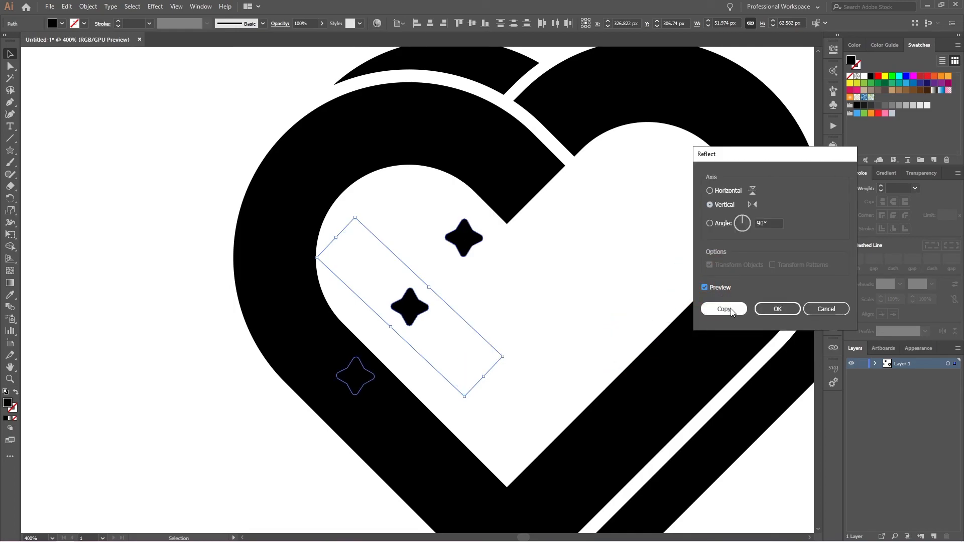
left_click(731, 310)
left_click_drag(419, 313, 625, 324)
left_click(547, 285)
Group the whole heart artwork together with its six stars
scroll(548, 284, "down", 3)
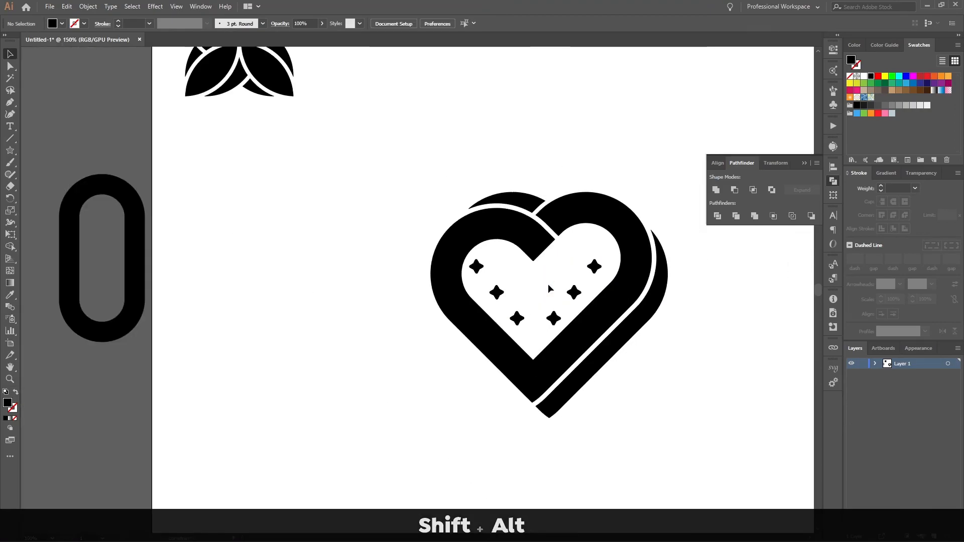
scroll(547, 284, "right", 3)
scroll(548, 287, "down", 1)
left_click_drag(588, 179, 294, 414)
key("ctrl+g")
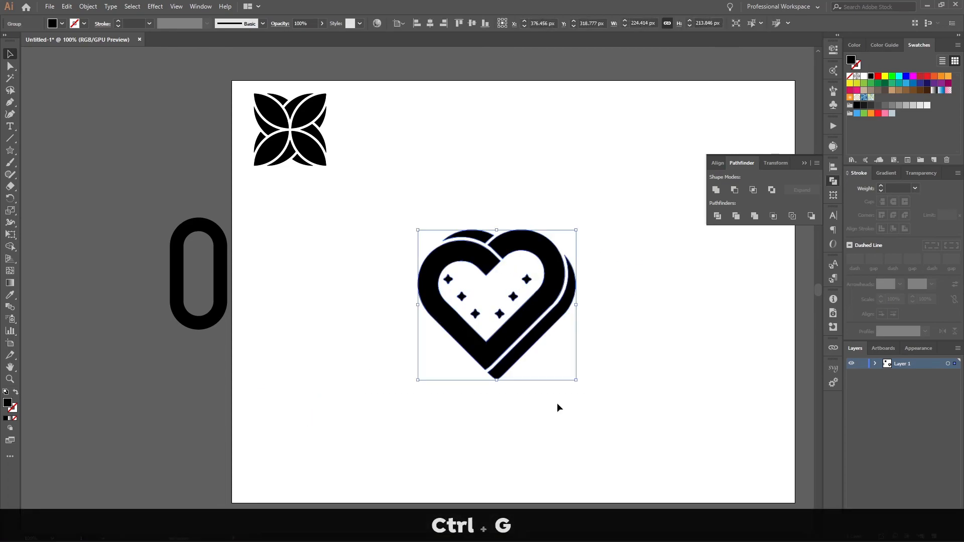
left_click(699, 297)
Scale down the grouped heart logo and place it beside the flower logo at the artboard's top
left_click_drag(529, 338, 454, 192)
left_click_drag(500, 235, 408, 157)
left_click(464, 182)
left_click(442, 218)
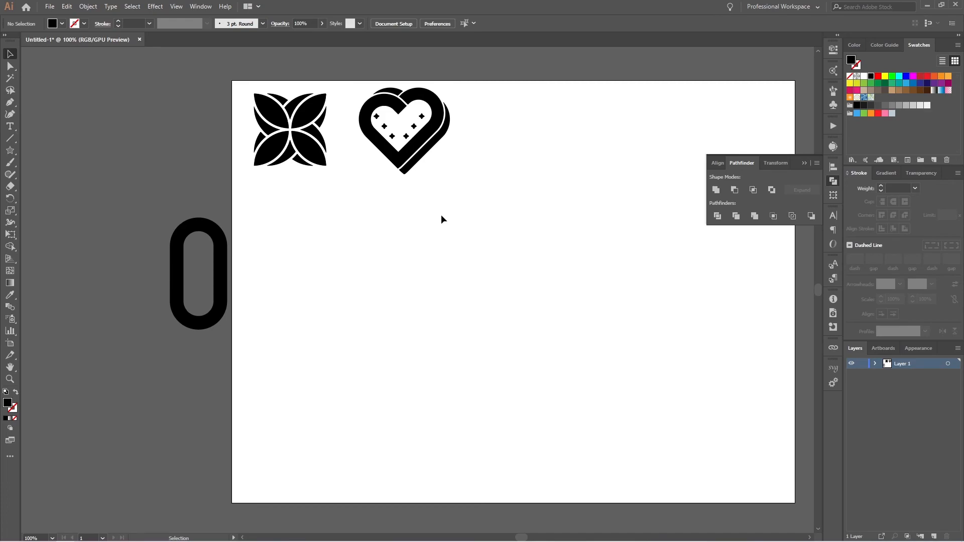
Delete the spare pill outline beside the artboard and minimize the application window
left_click_drag(264, 242, 98, 362)
key("Delete")
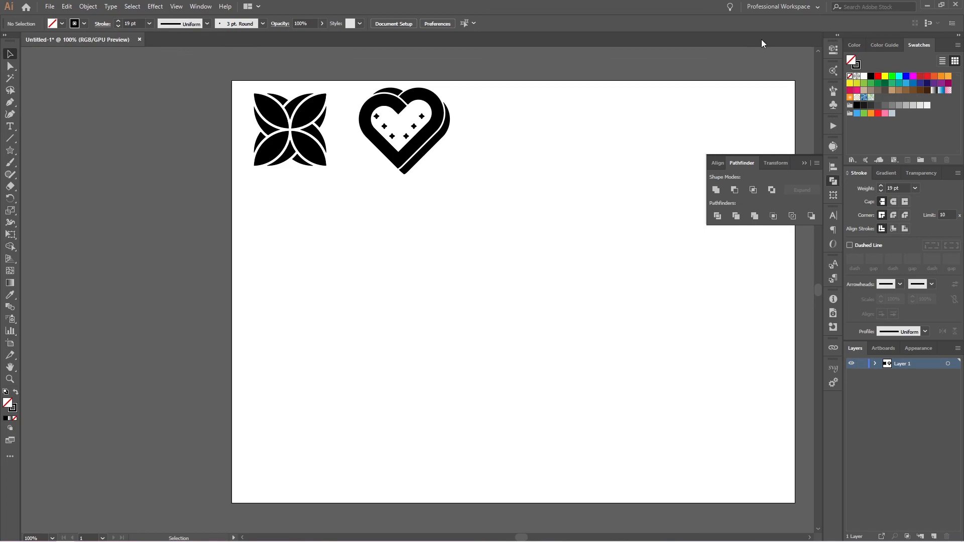
left_click(928, 5)
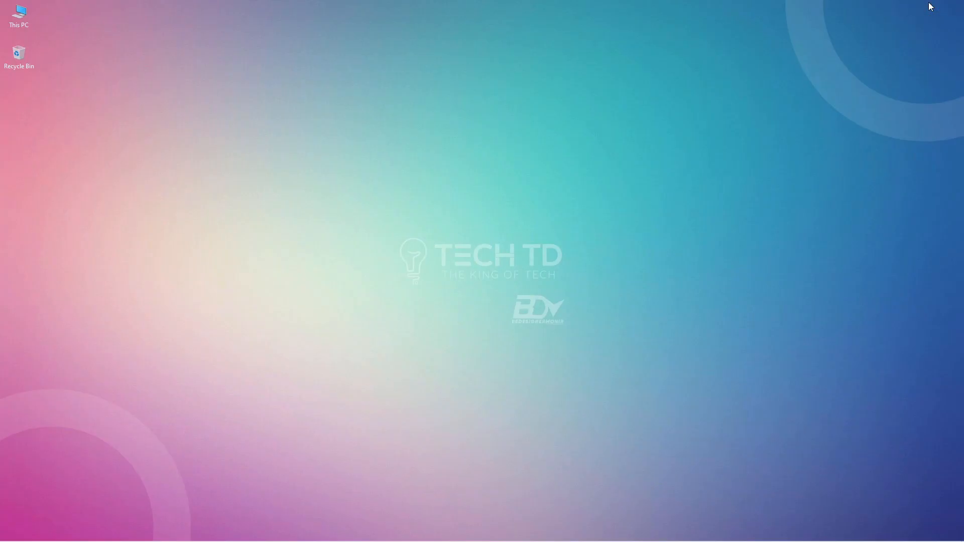